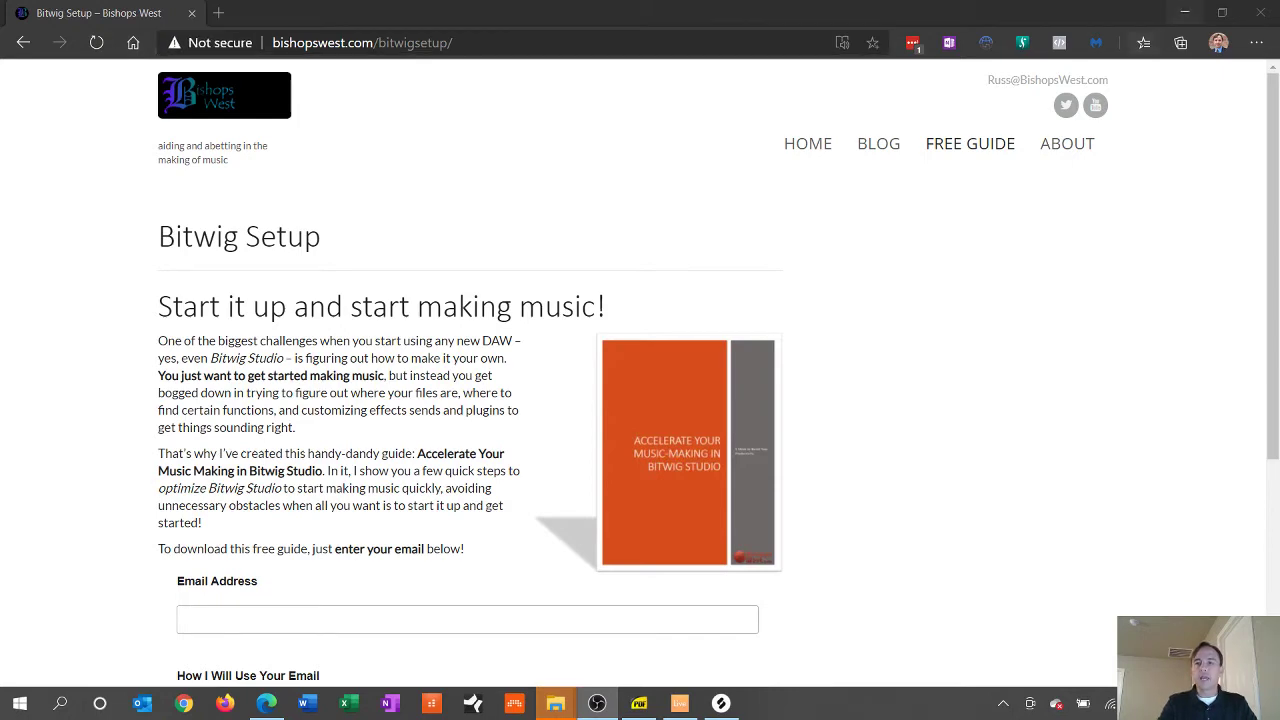
# - Switch to Ableton Live and add the Erosion audio effect after Serum on the first track
pyautogui.click(1184, 12)
pyautogui.click(679, 703)
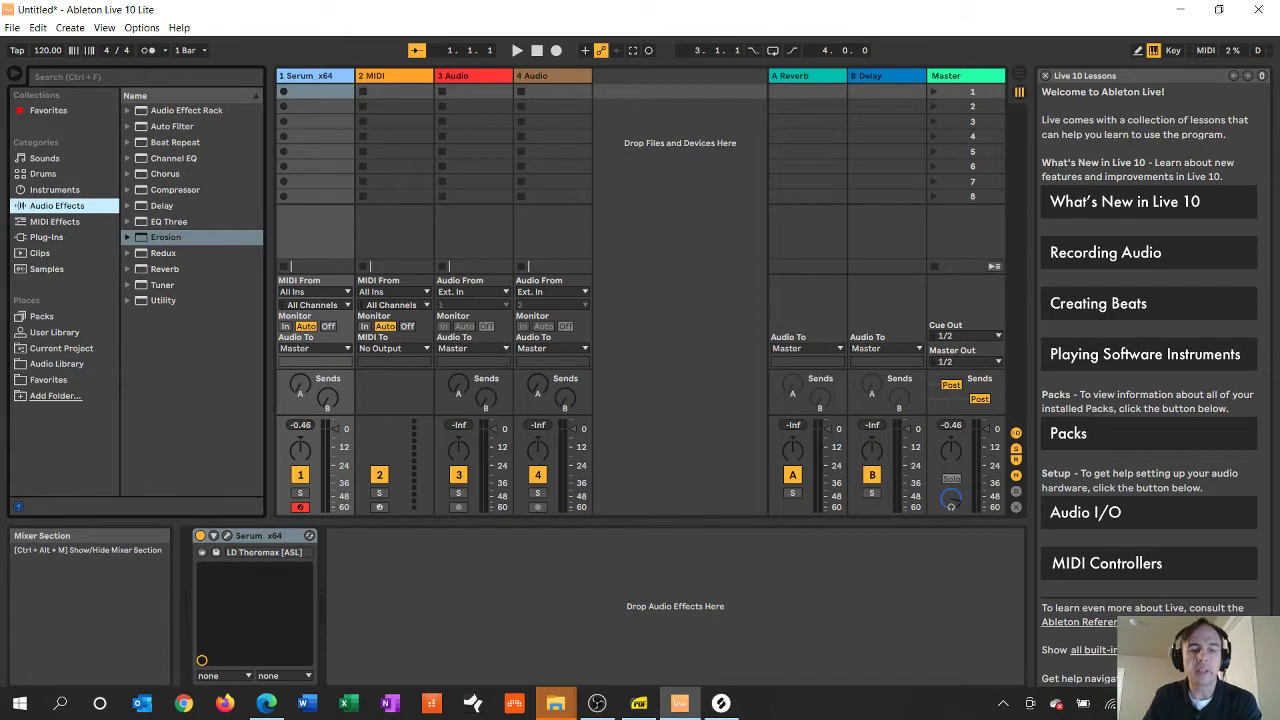
pyautogui.press('a')
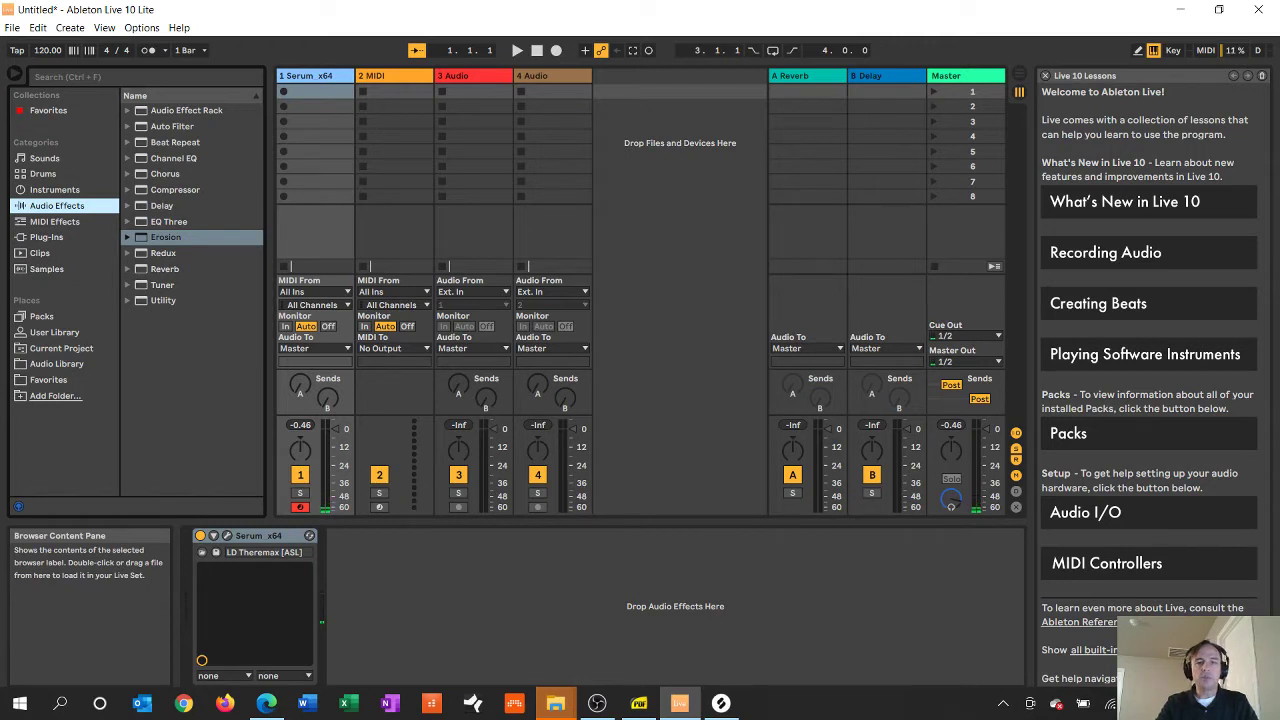
pyautogui.moveTo(166, 238); pyautogui.dragTo(420, 600)
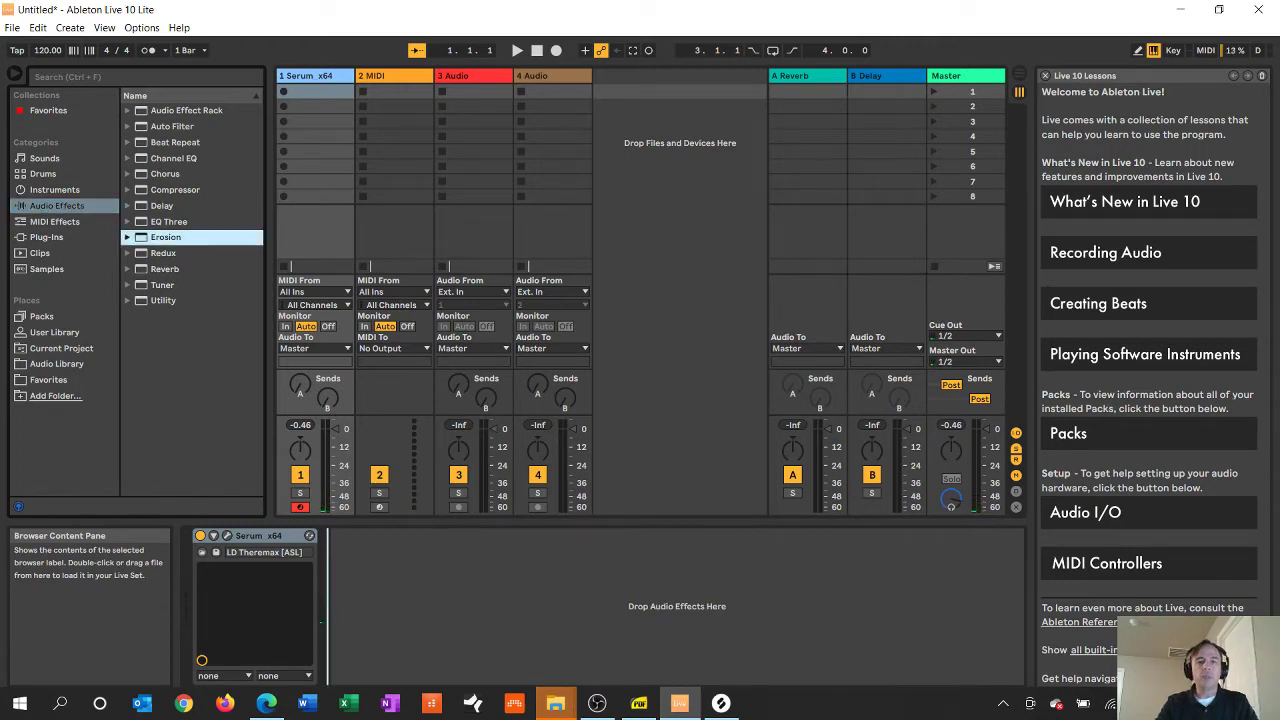
pyautogui.moveTo(321, 622); pyautogui.dragTo(330, 615)
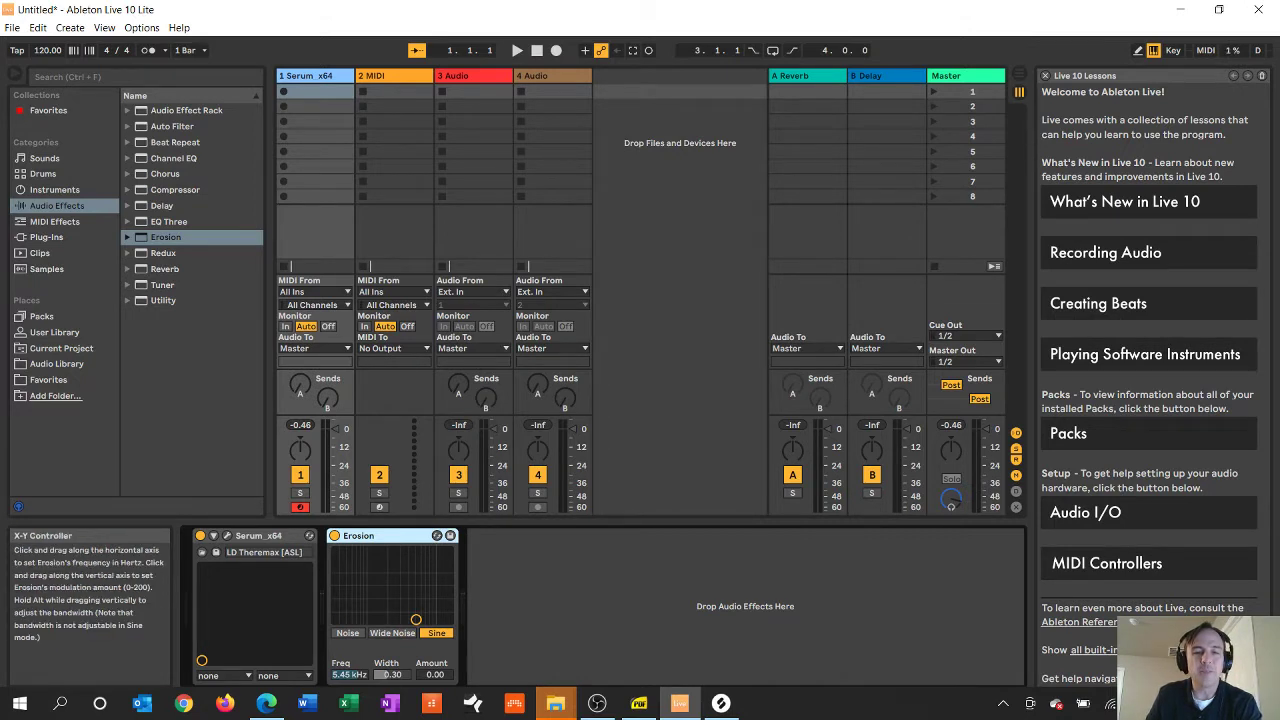
# - Audition Erosion's Sine, Noise and Wide Noise modes, finishing on Wide Noise at about 6.82 kHz, width 0.56 and amount 4.28
pyautogui.moveTo(416, 619); pyautogui.dragTo(405, 595)
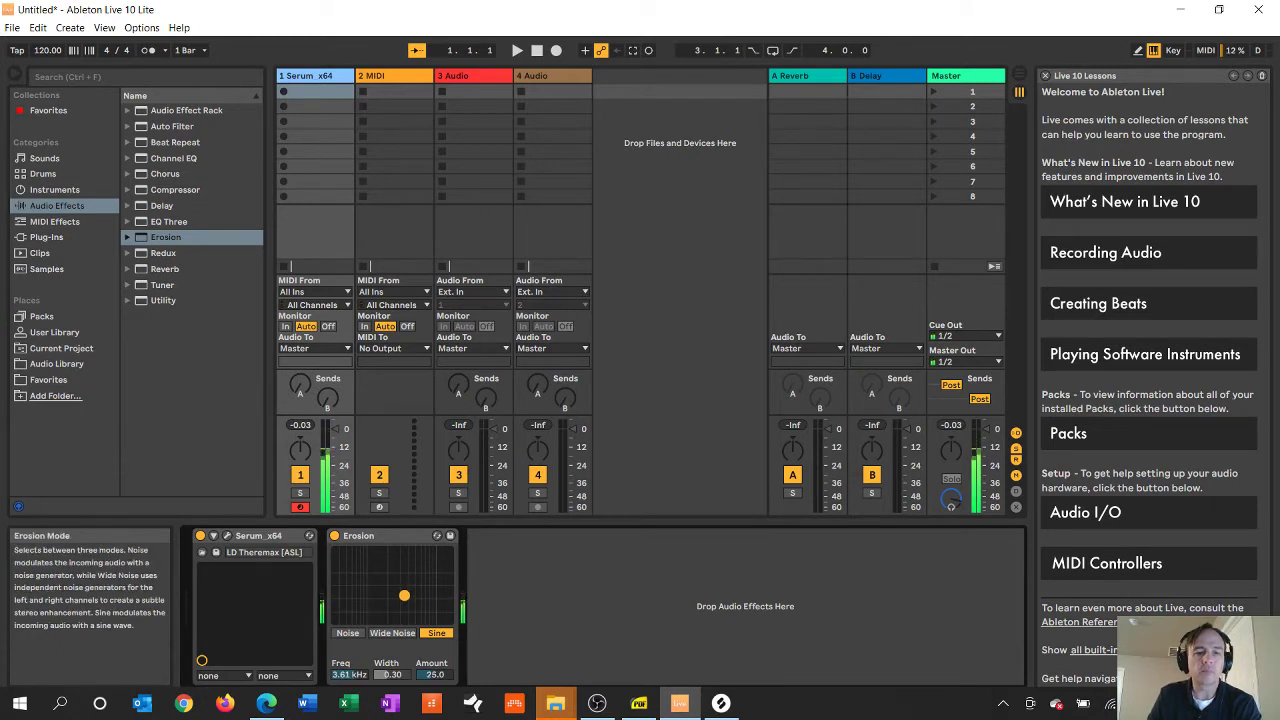
pyautogui.click(347, 633)
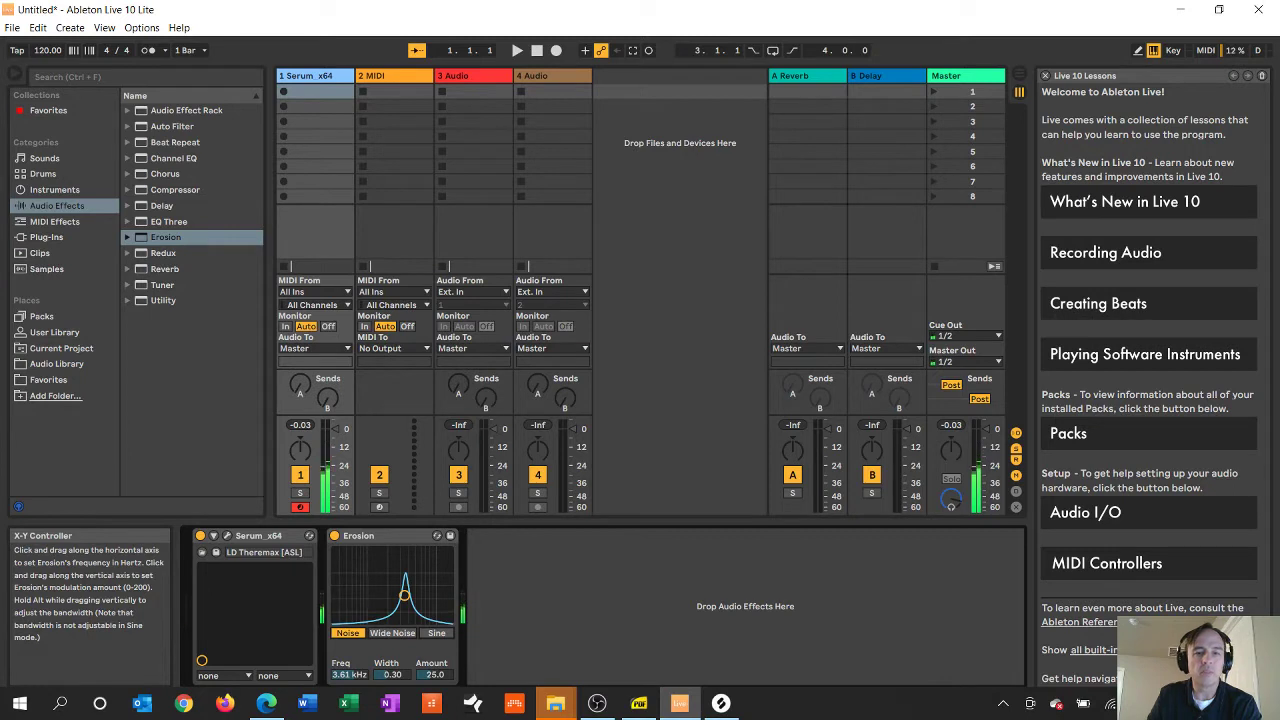
pyautogui.moveTo(404, 596)
pyautogui.mouseDown()
pyautogui.moveTo(400, 567)
pyautogui.moveTo(412, 566)
pyautogui.moveTo(378, 580)
pyautogui.moveTo(423, 586)
pyautogui.moveTo(414, 600)
pyautogui.mouseUp()
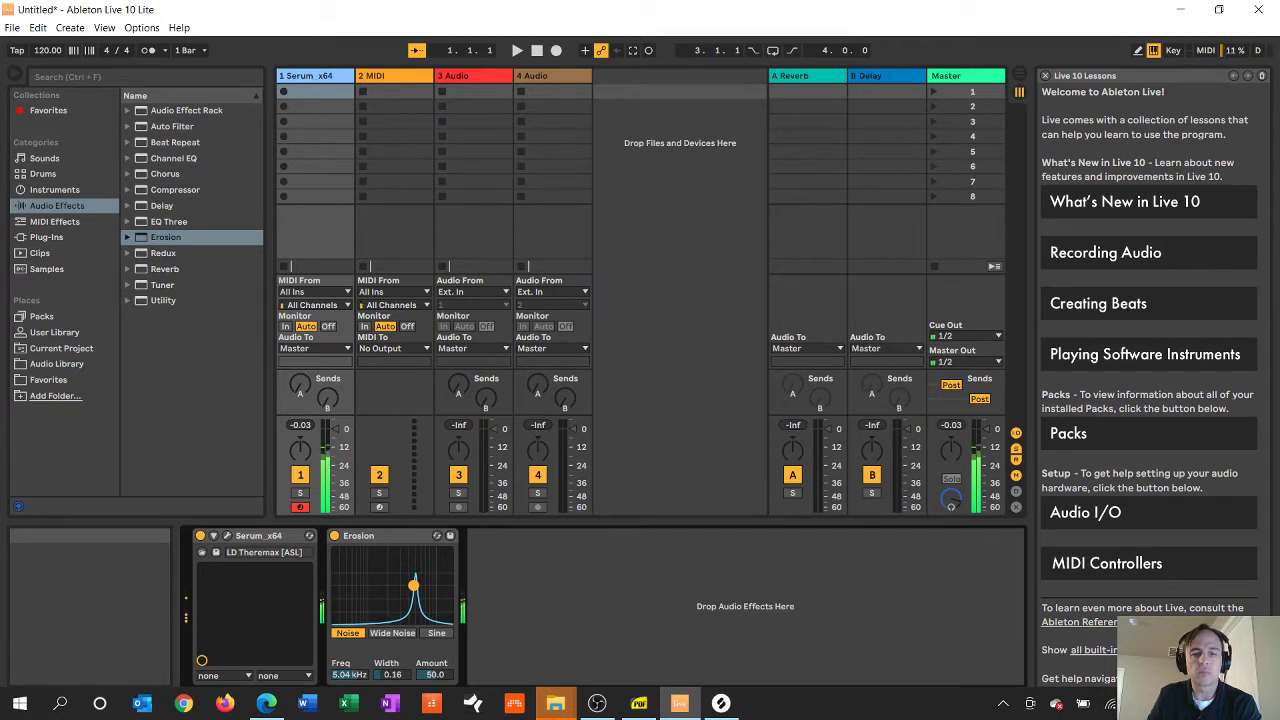
pyautogui.moveTo(414, 585)
pyautogui.mouseDown()
pyautogui.moveTo(413, 565)
pyautogui.moveTo(413, 578)
pyautogui.mouseUp()
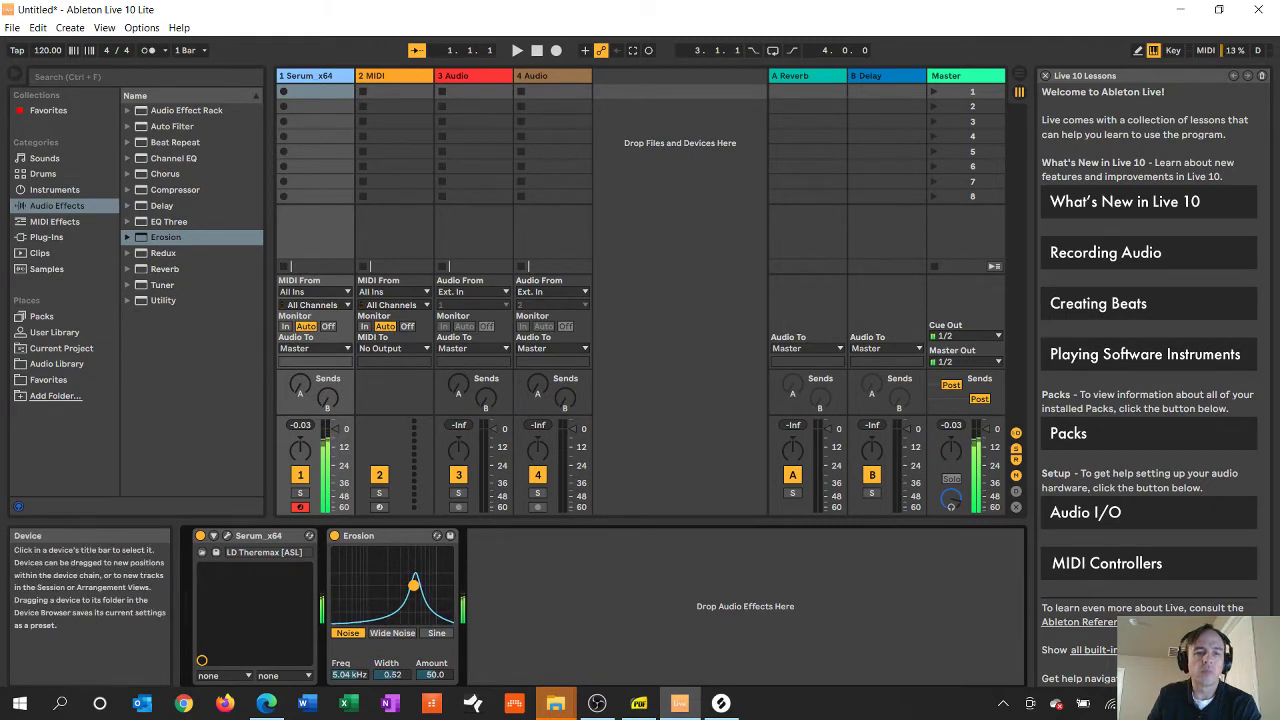
pyautogui.click(392, 633)
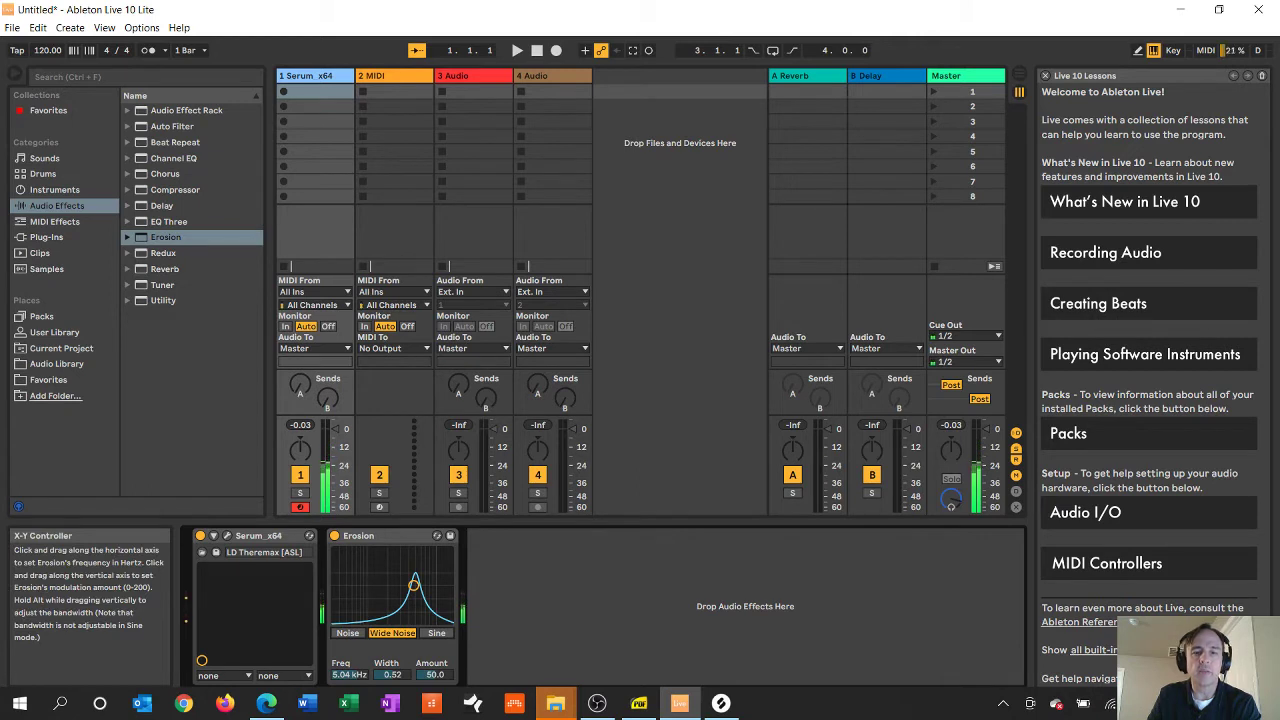
pyautogui.moveTo(414, 584); pyautogui.dragTo(422, 609)
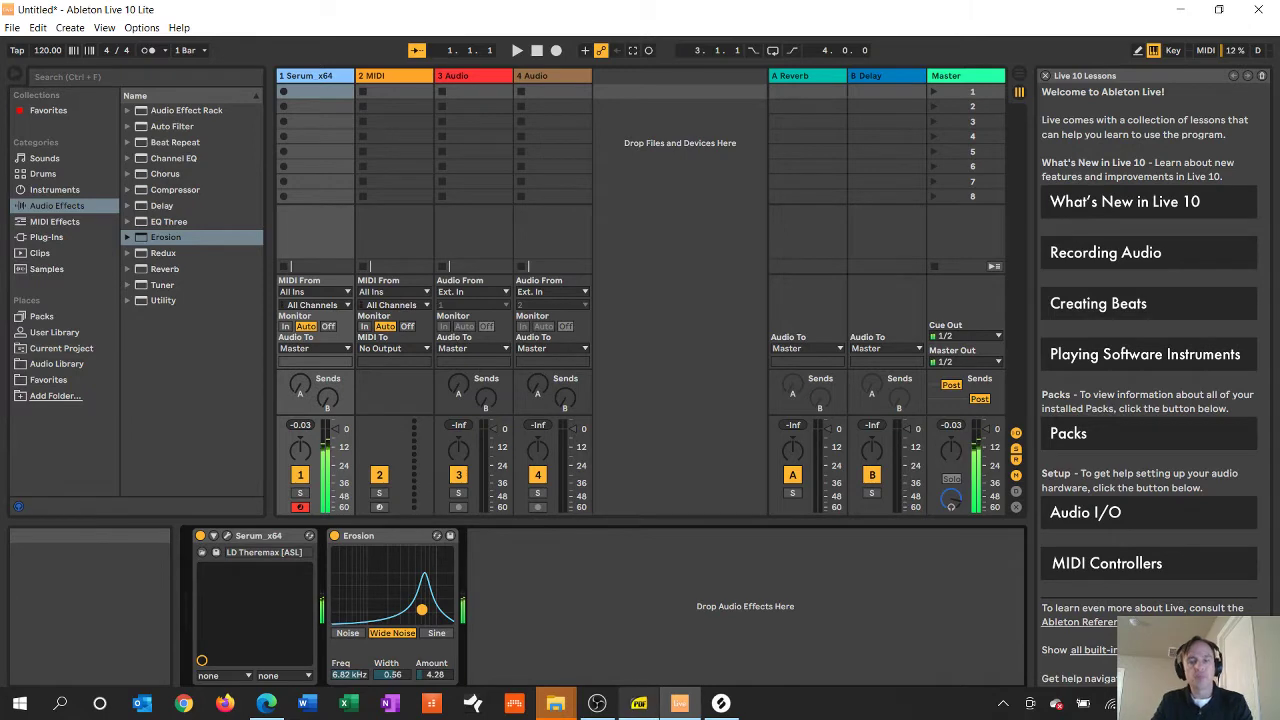
# - Switch to the Live user manual in SumatraPDF, read how the Erosion effect modulates a short delay, and close the viewer
pyautogui.moveTo(638, 703)
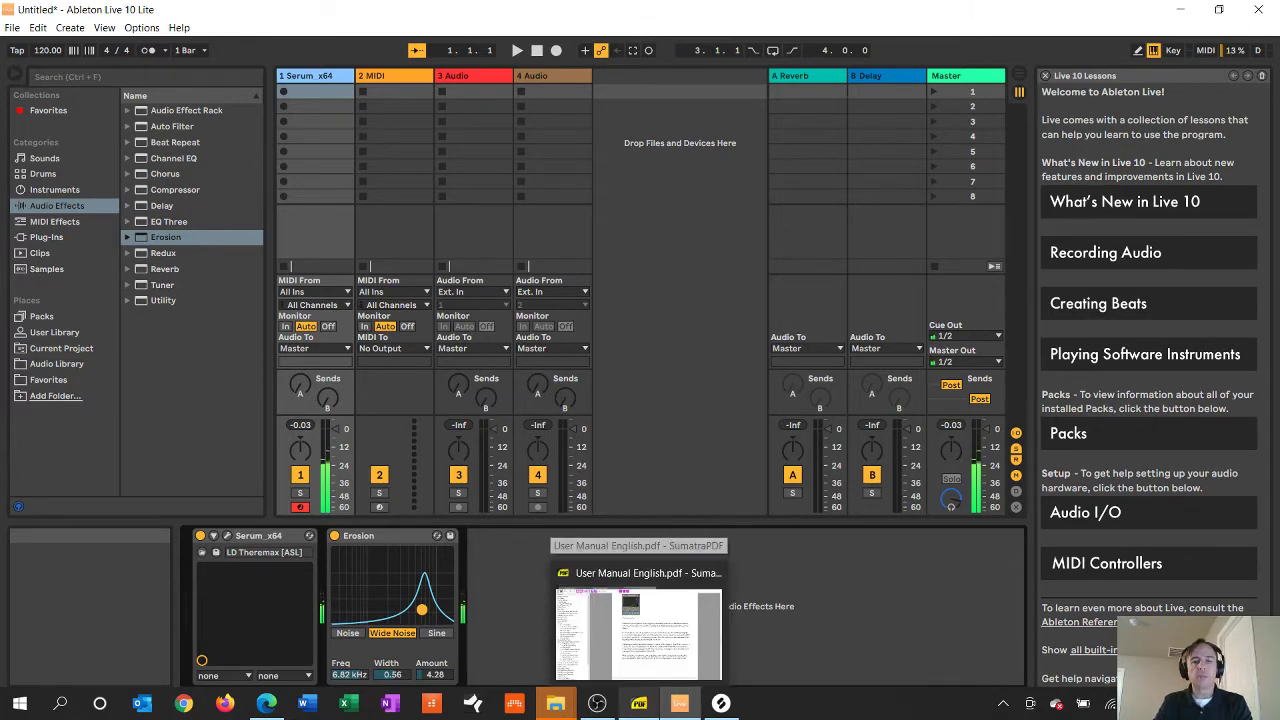
pyautogui.click(638, 630)
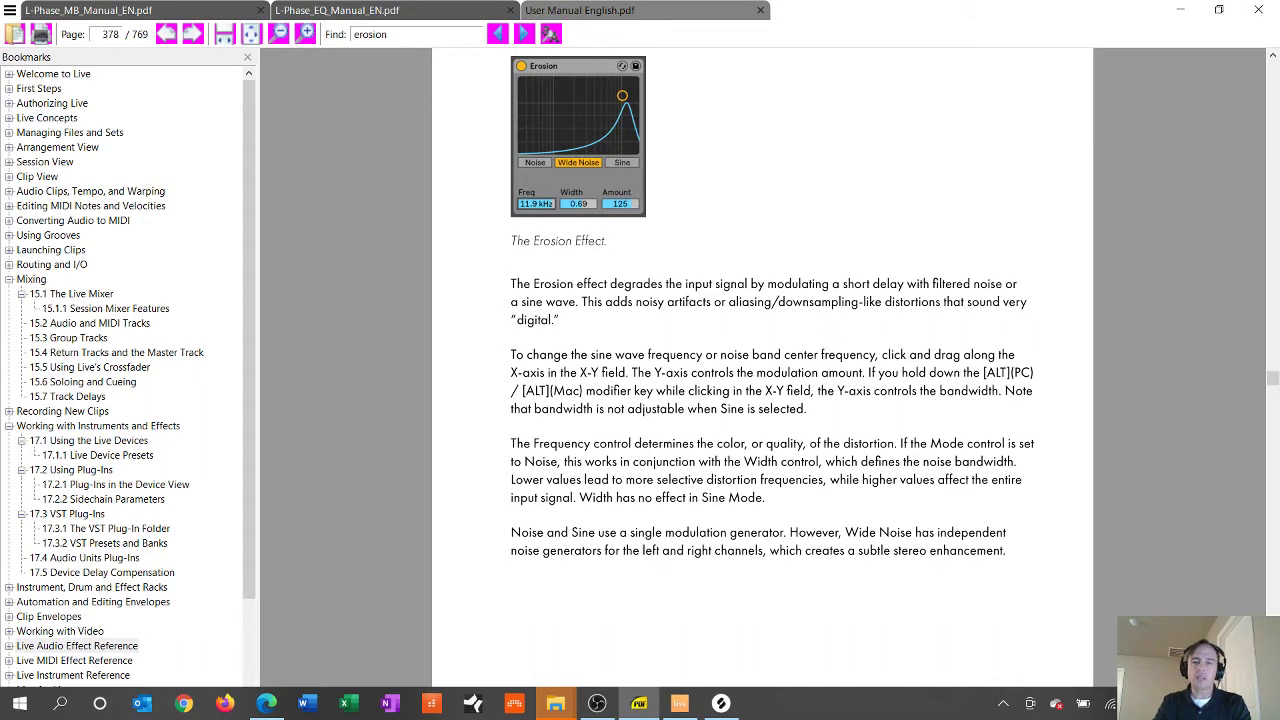
pyautogui.moveTo(785, 284); pyautogui.dragTo(809, 284)
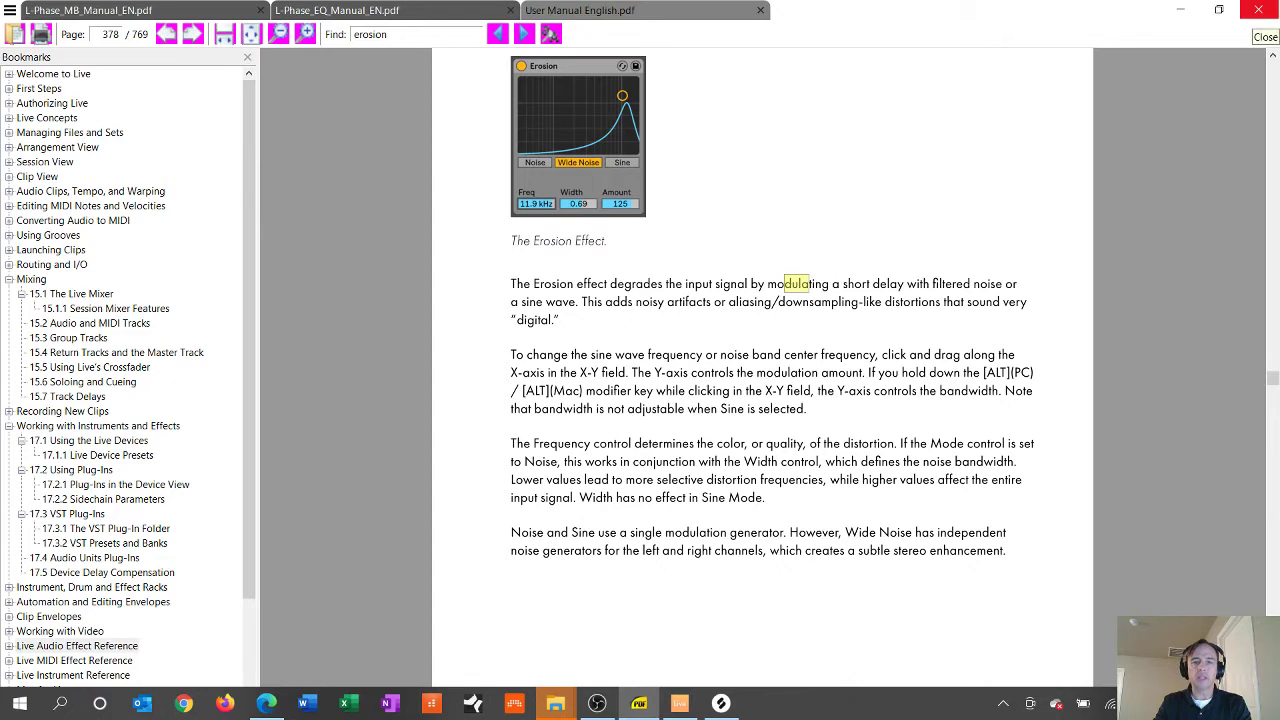
pyautogui.click(1258, 9)
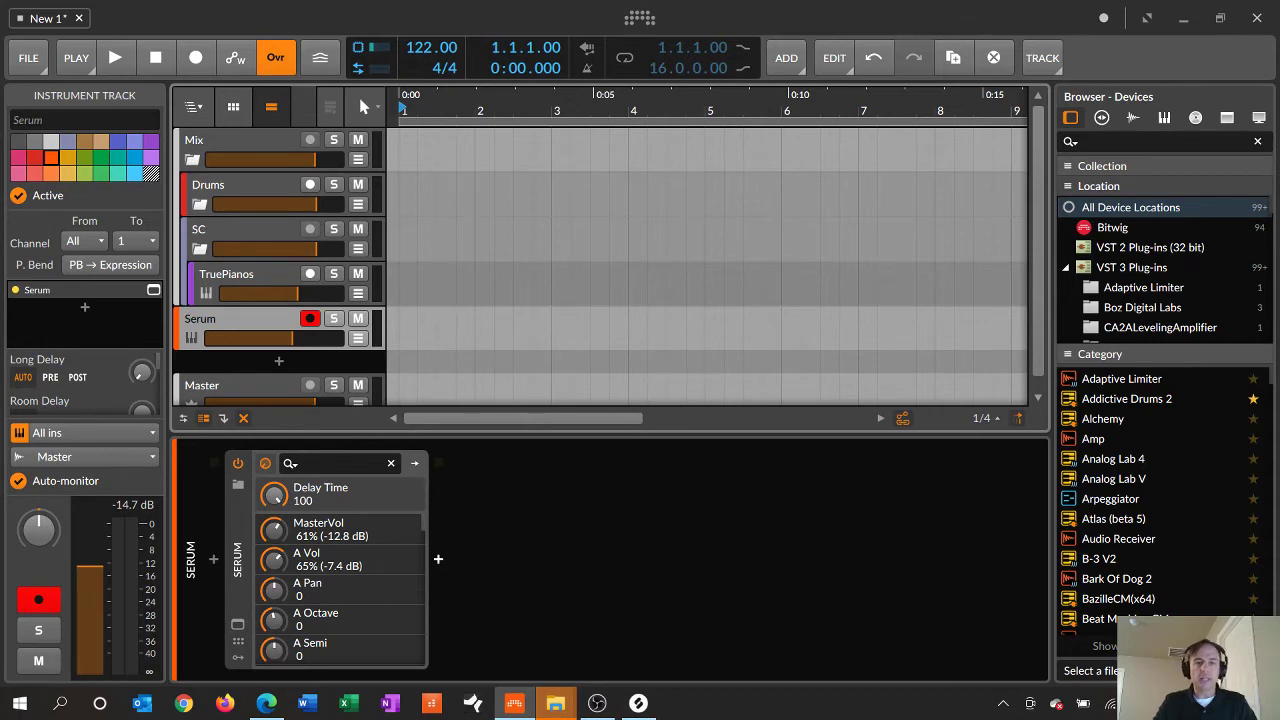
# - Search for "fx" and add an FX Layer container after Serum in Bitwig Studio
pyautogui.click(437, 559)
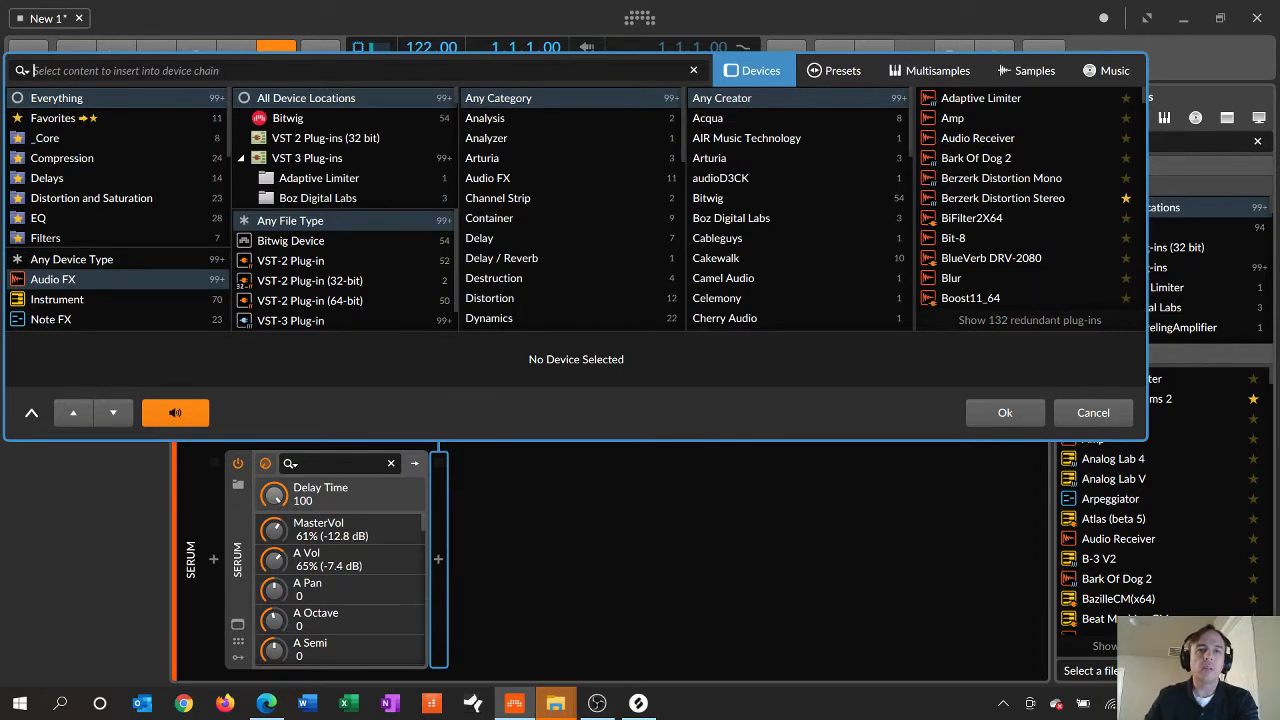
pyautogui.write('fx')
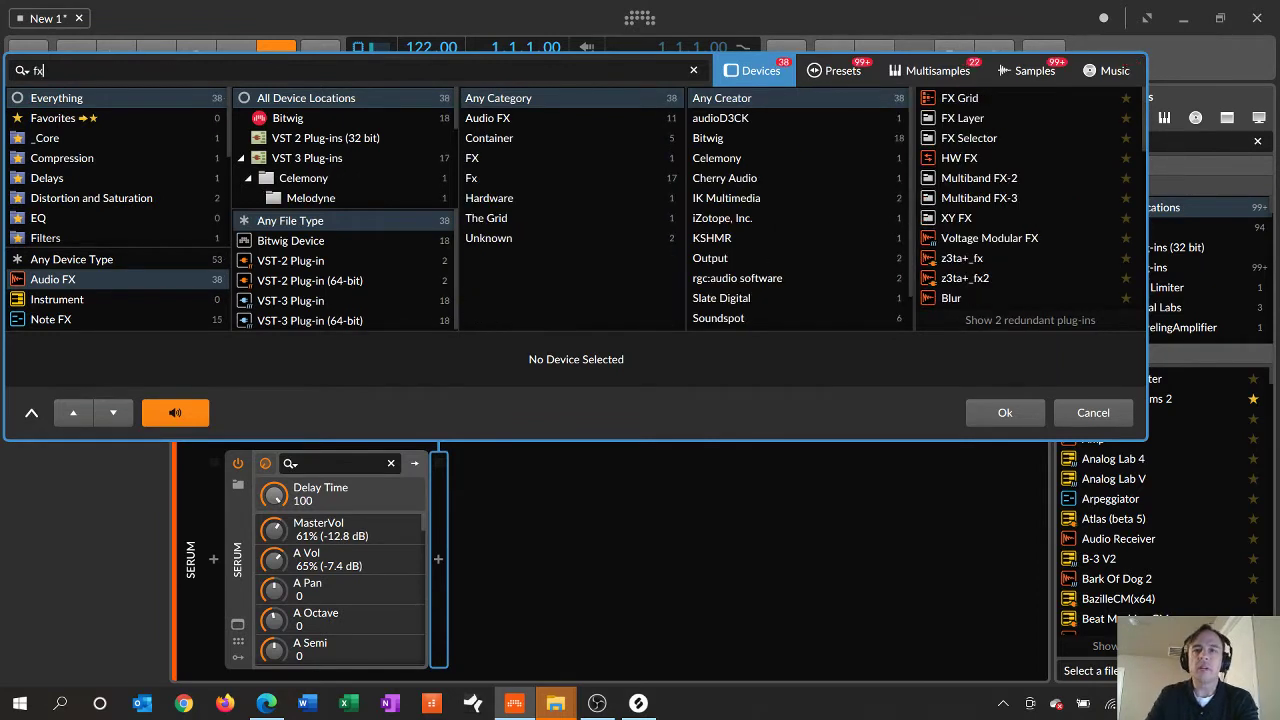
pyautogui.click(962, 118)
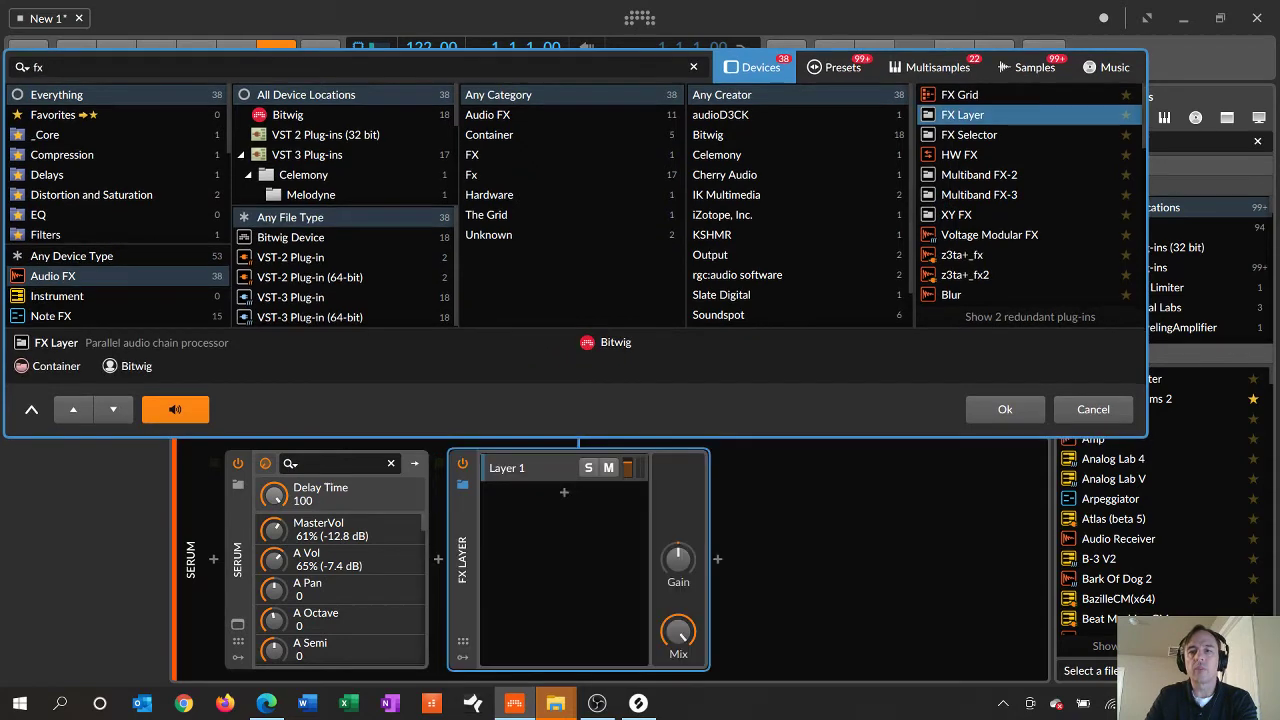
pyautogui.click(1005, 412)
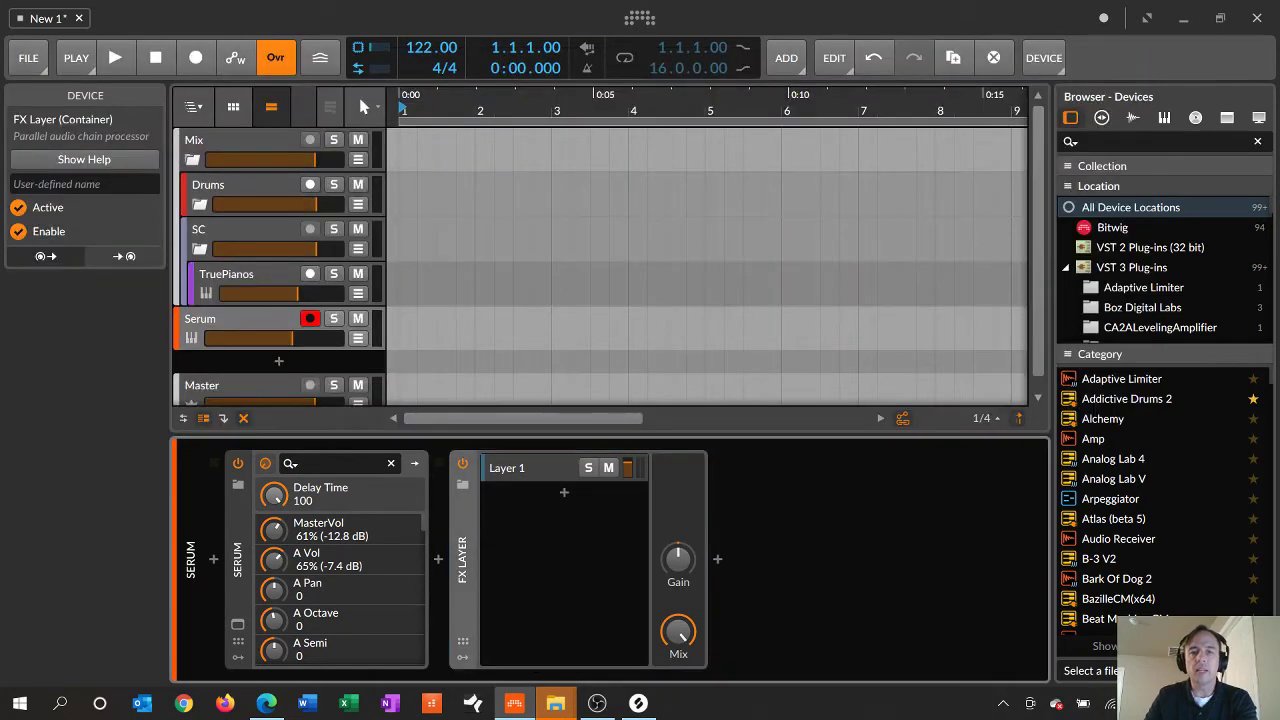
# - Search for "ring" and insert a Ring-Mod device into the first layer of the FX Layer
pyautogui.click(520, 468)
pyautogui.click(717, 559)
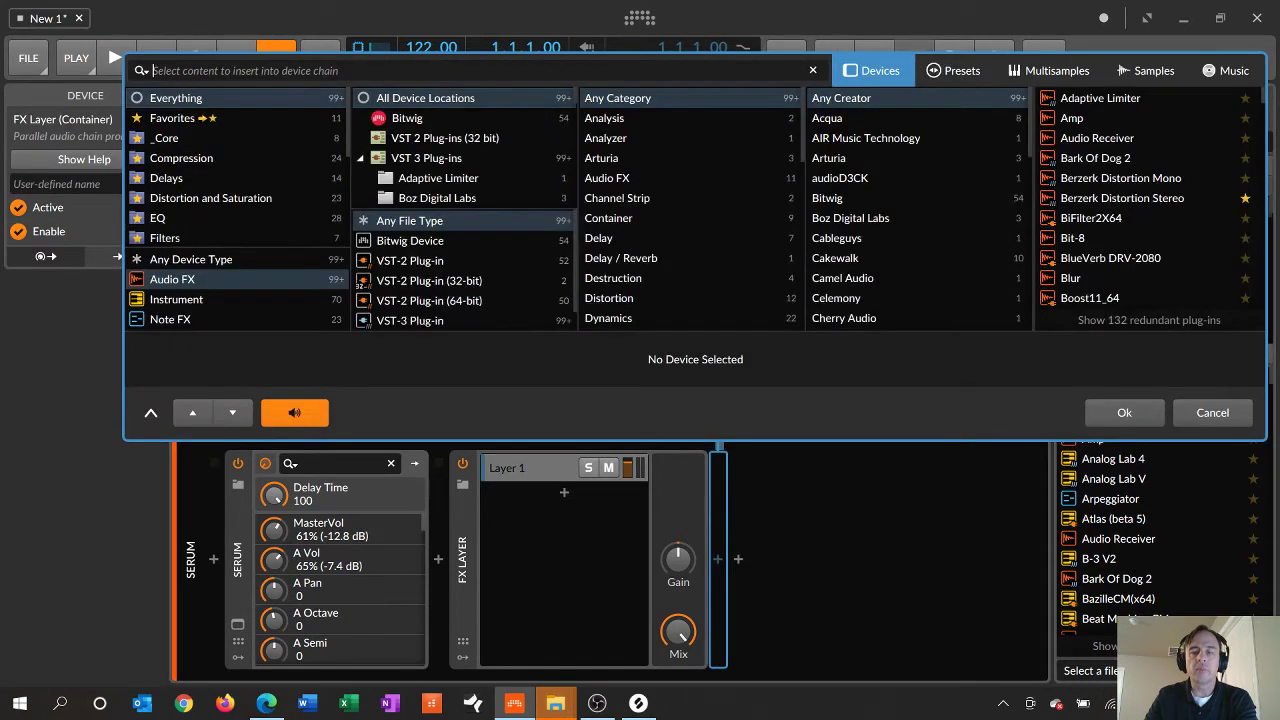
pyautogui.write('ring')
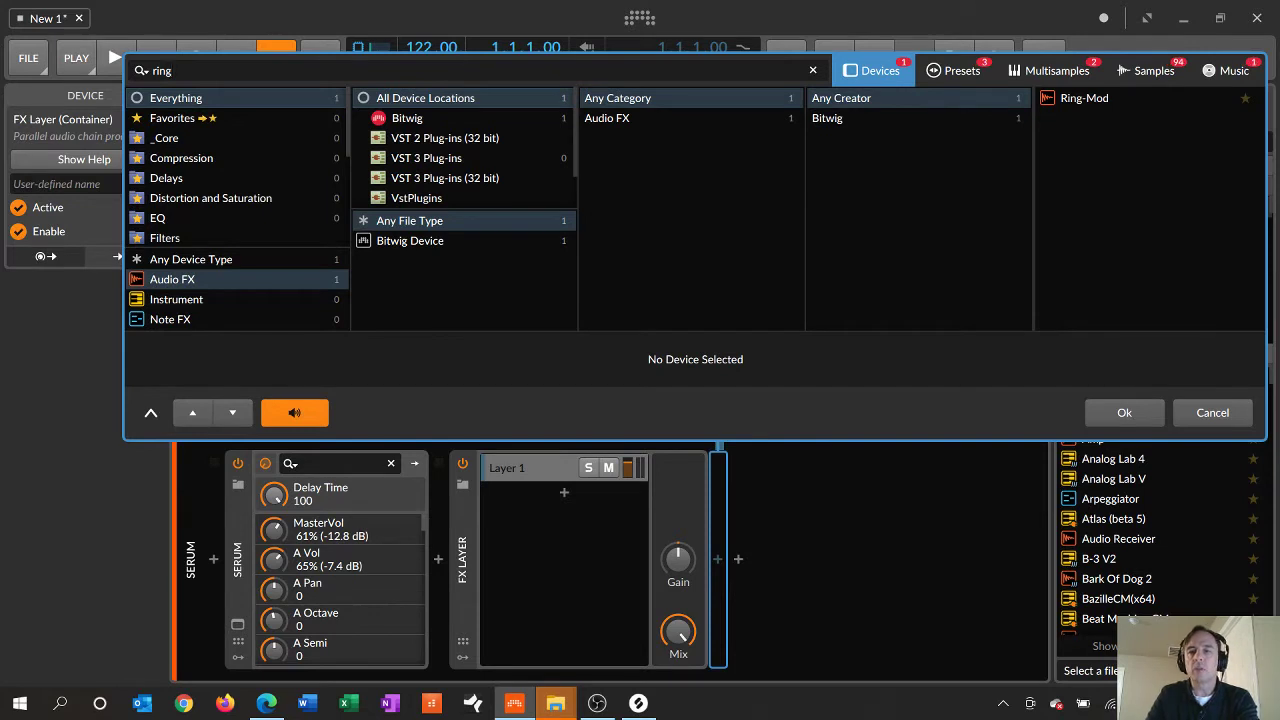
pyautogui.press('Down')
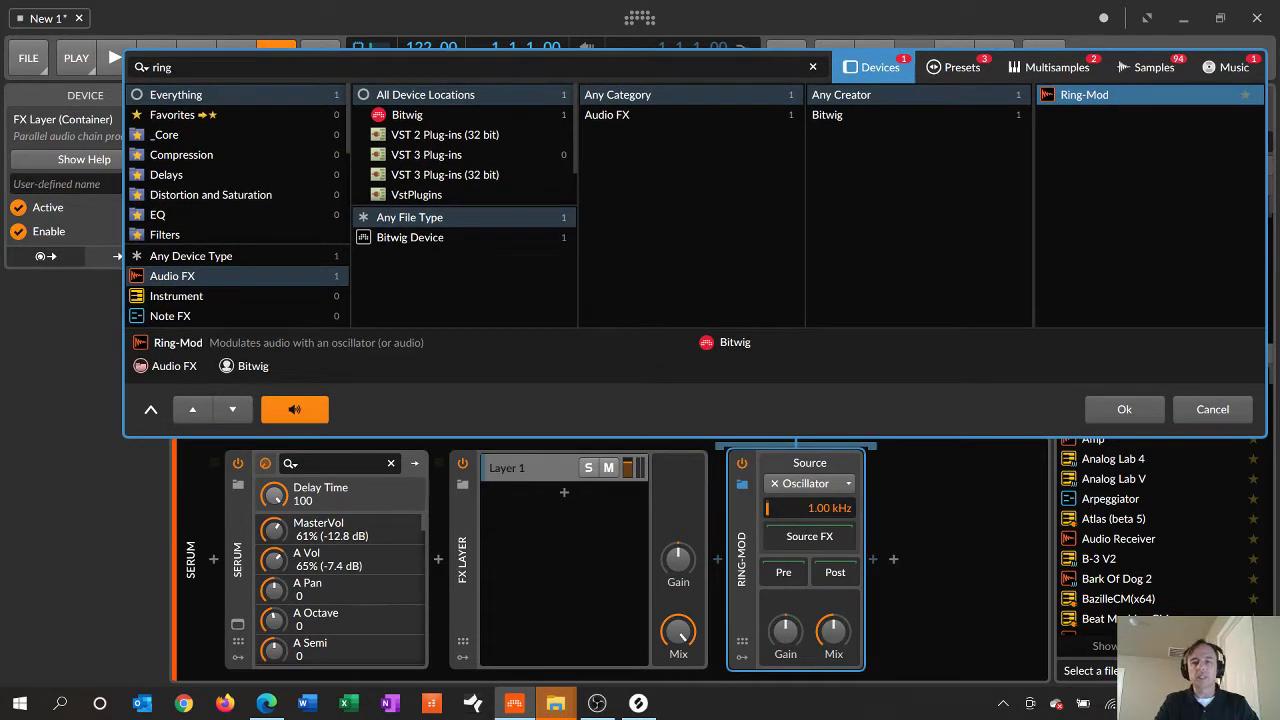
pyautogui.press('Return')
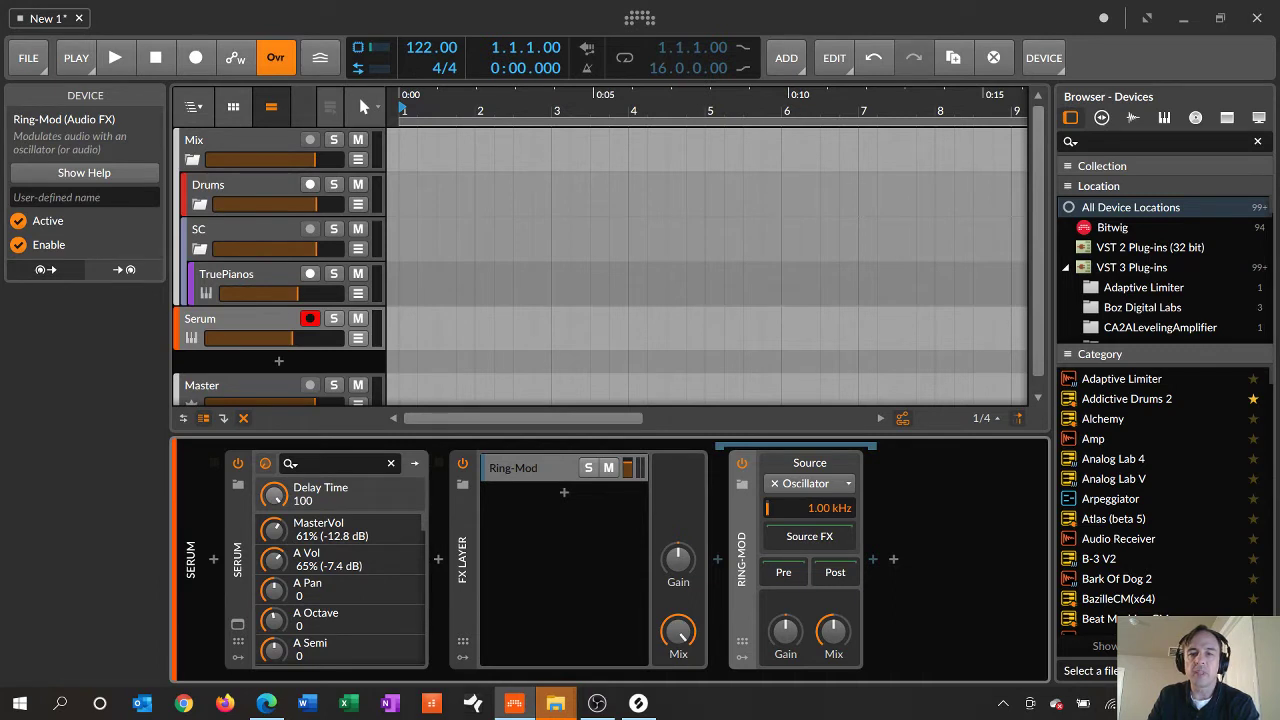
# - Sweep the Ring-Mod oscillator frequency between low and high settings while playing notes, settling at about 2.71 kHz
pyautogui.hotkey('ctrl', 'z')
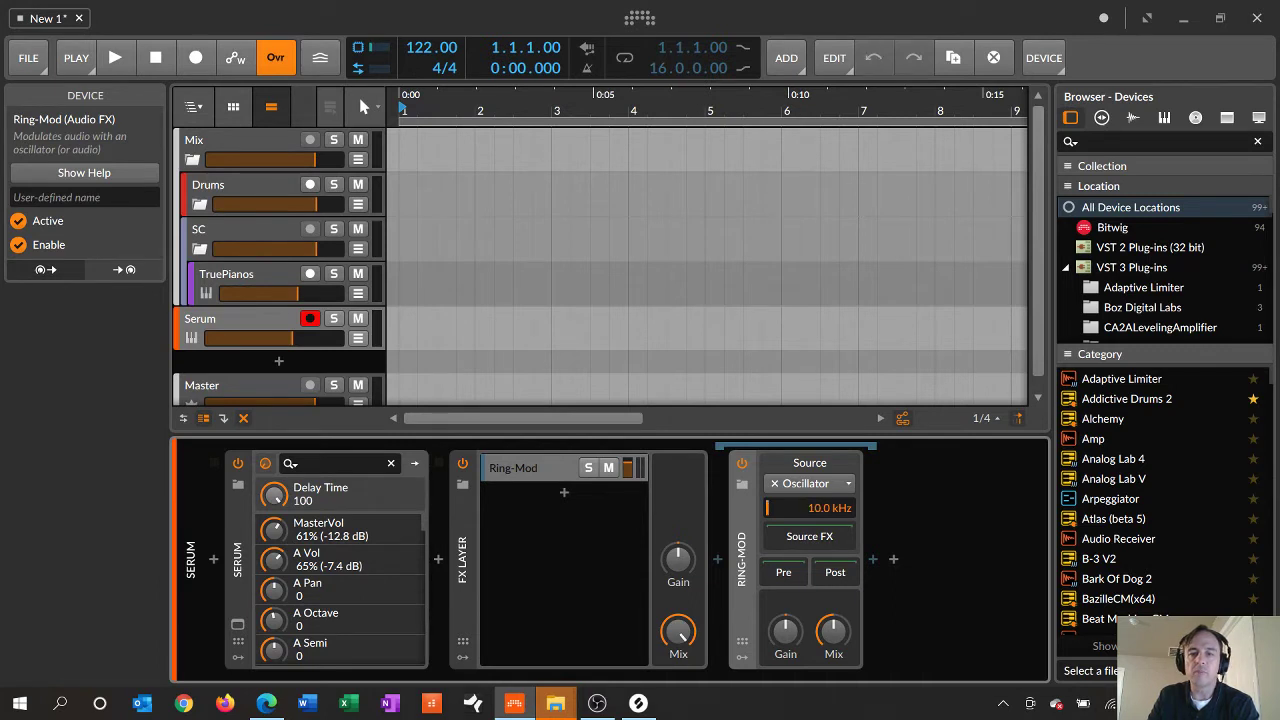
pyautogui.moveTo(809, 508); pyautogui.dragTo(809, 575)
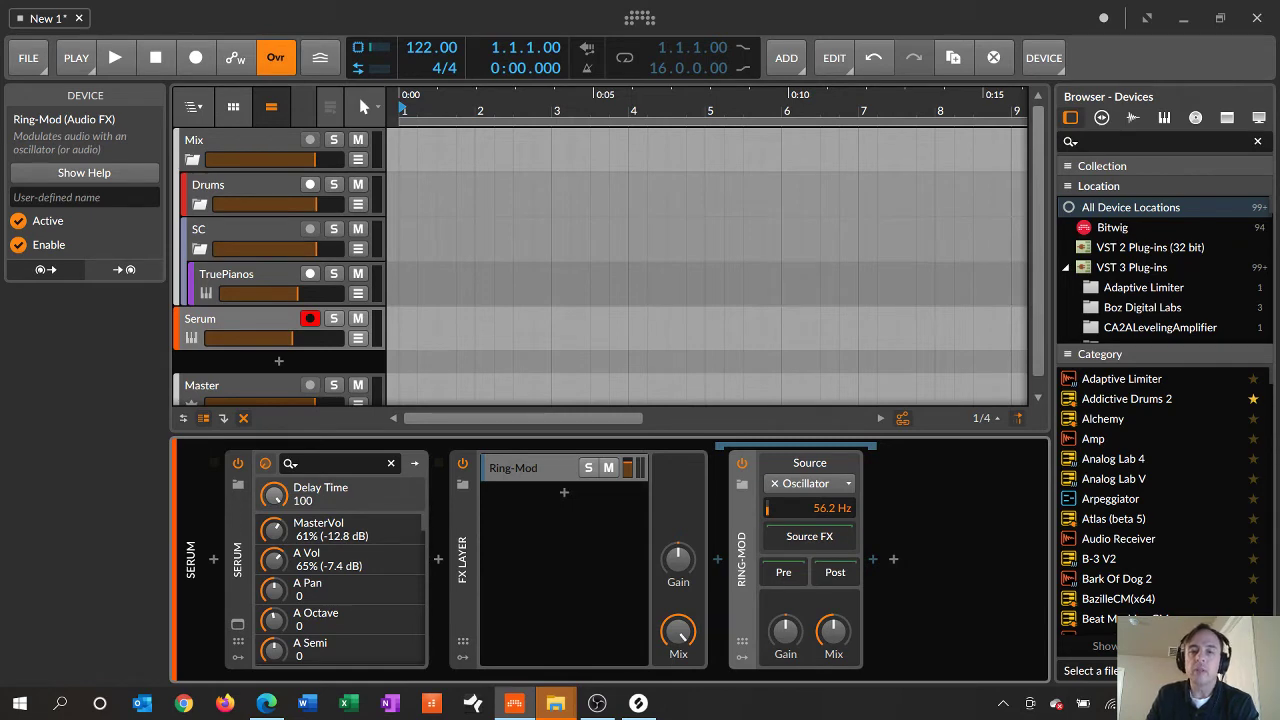
pyautogui.press('a')
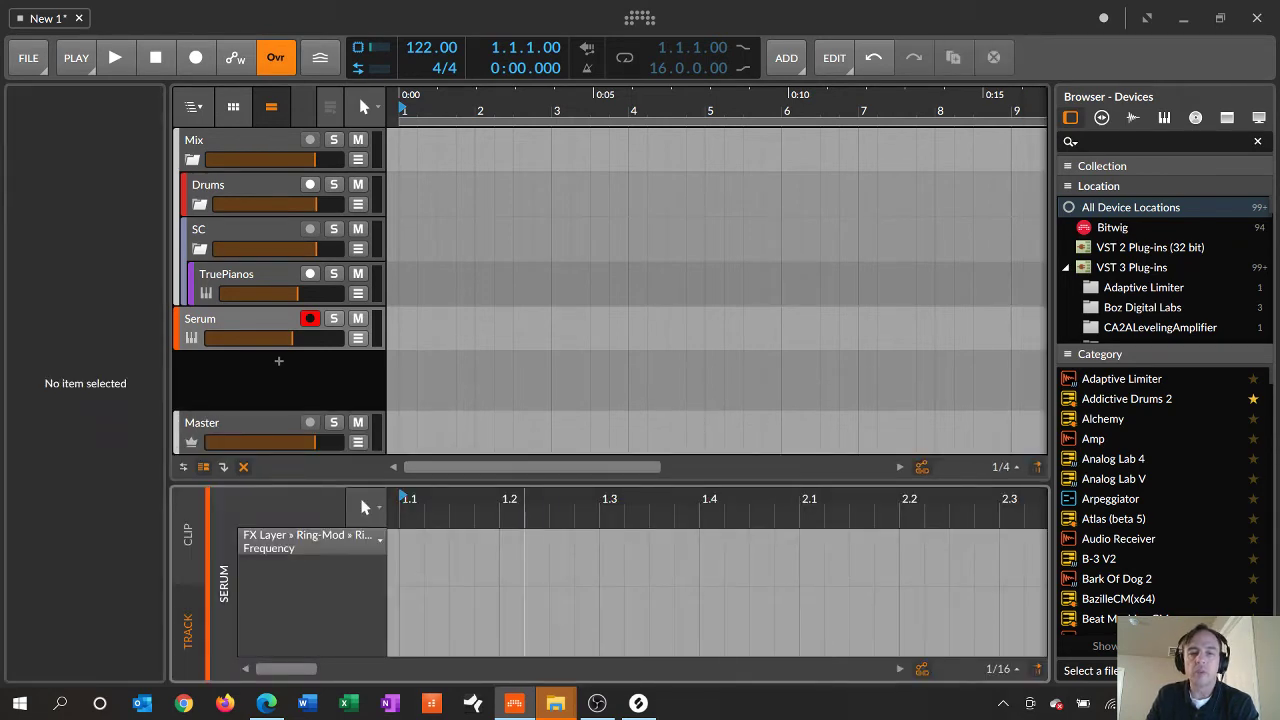
pyautogui.press('d')
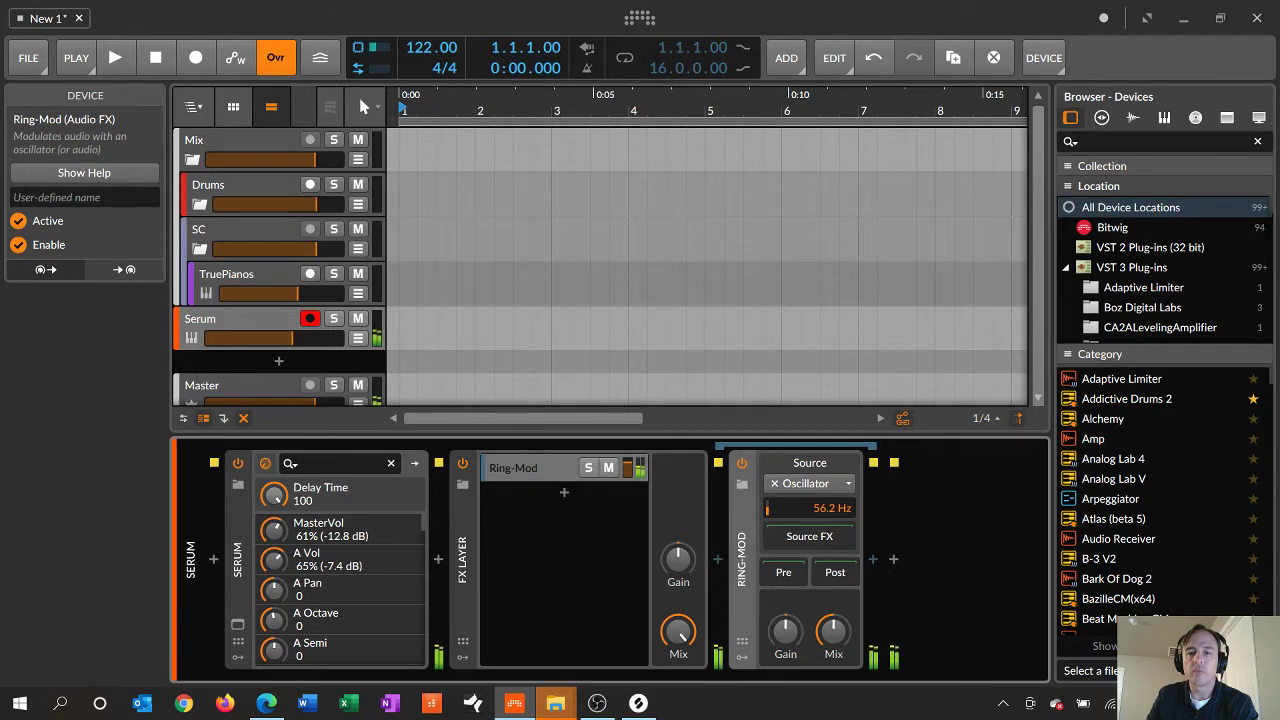
pyautogui.moveTo(812, 508); pyautogui.dragTo(812, 425)
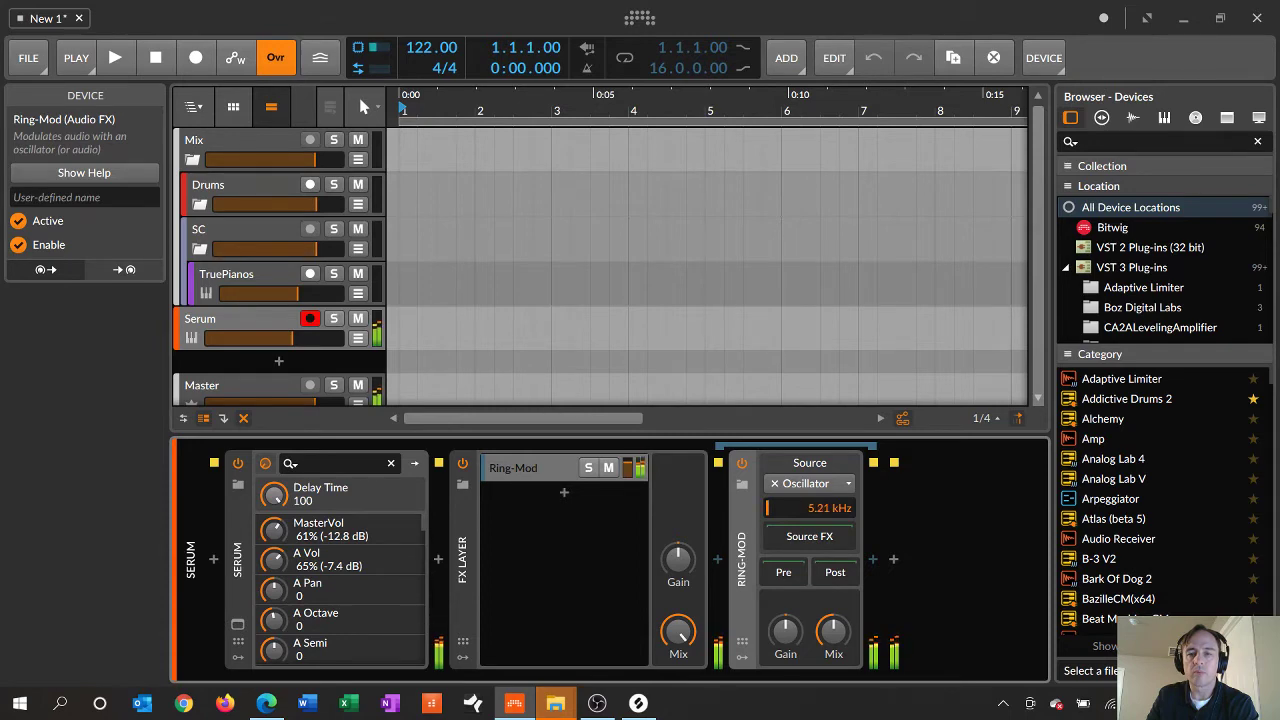
pyautogui.moveTo(816, 508); pyautogui.dragTo(816, 512)
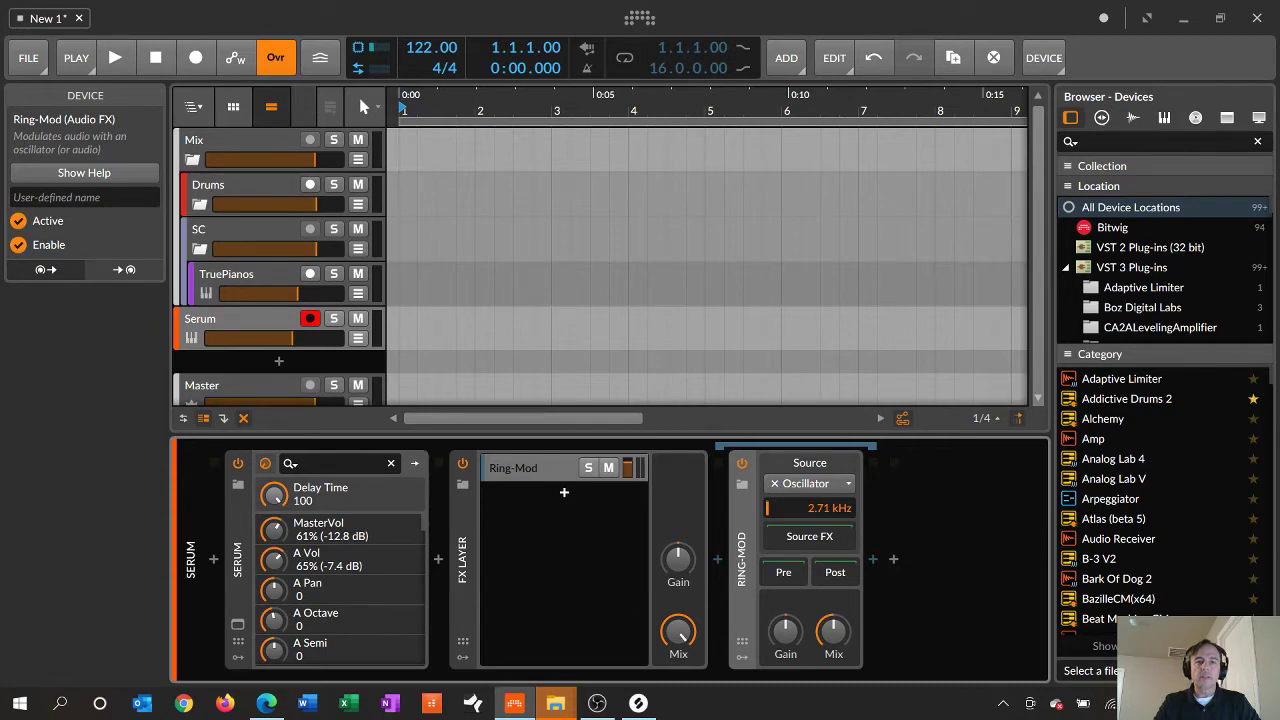
# - Add a second layer holding an FX Grid to the FX Layer and delete the grid's Audio In module
pyautogui.click(564, 492)
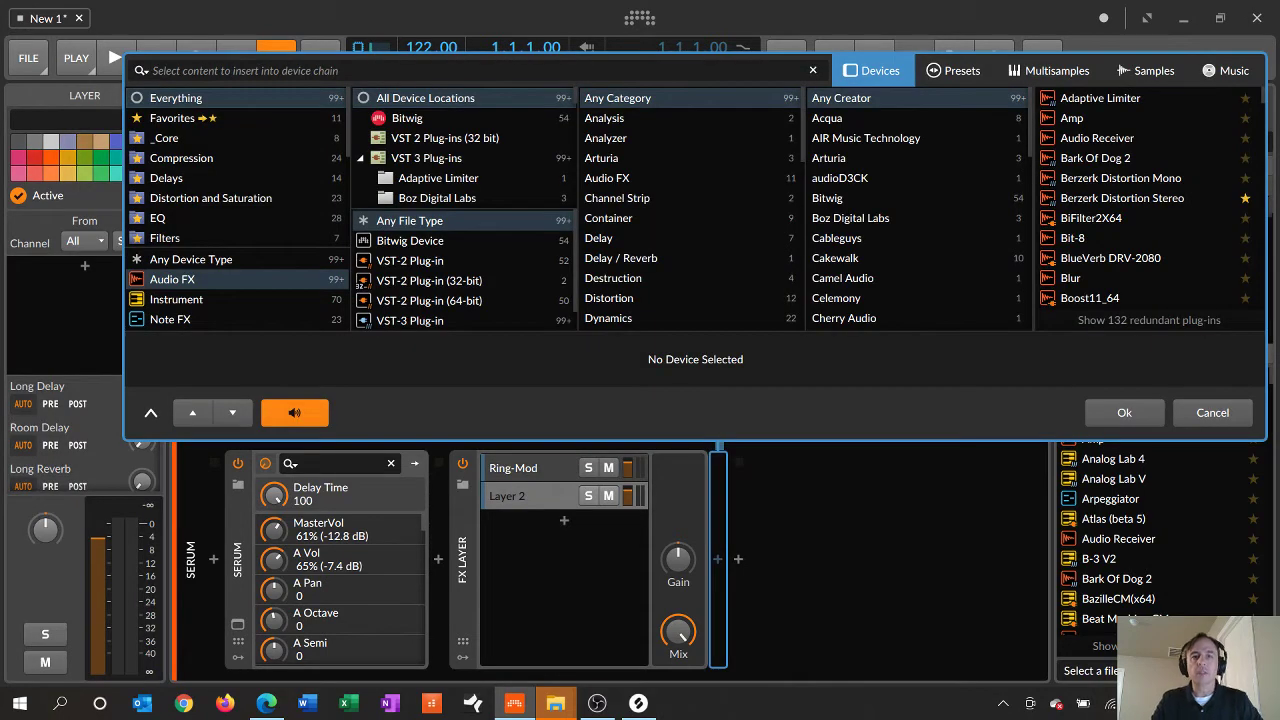
pyautogui.write('GRID')
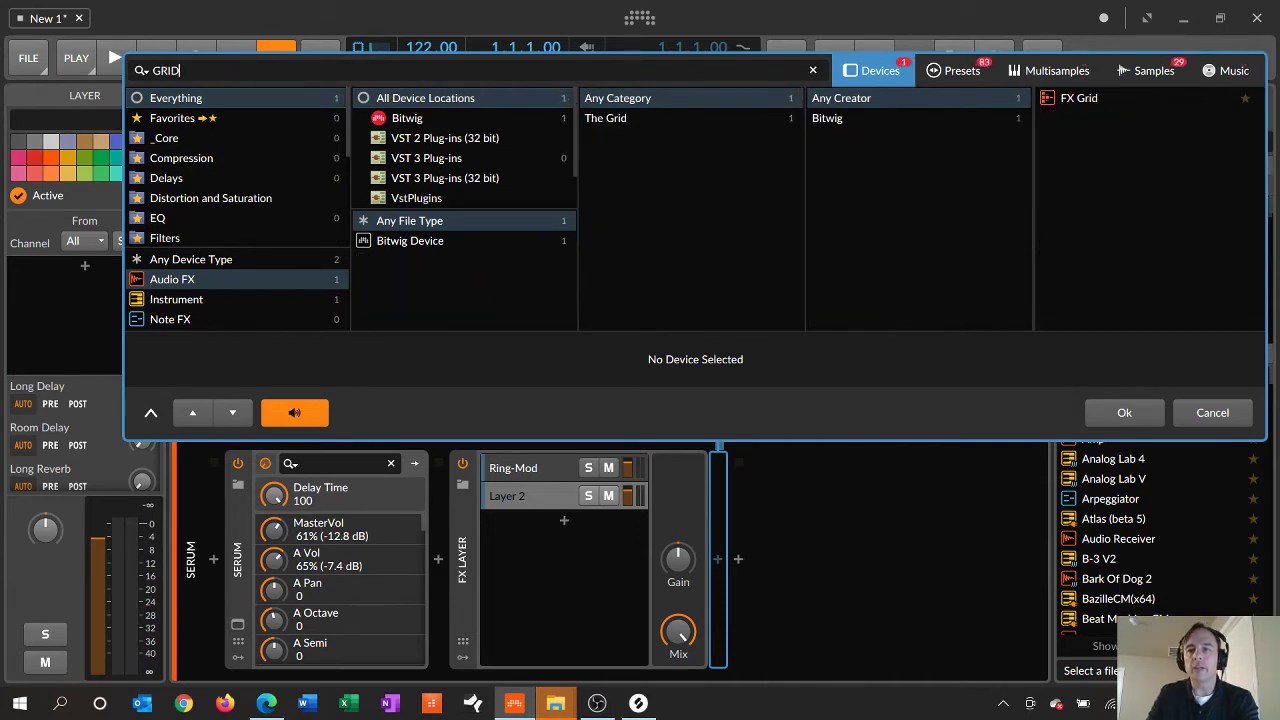
pyautogui.press('Down')
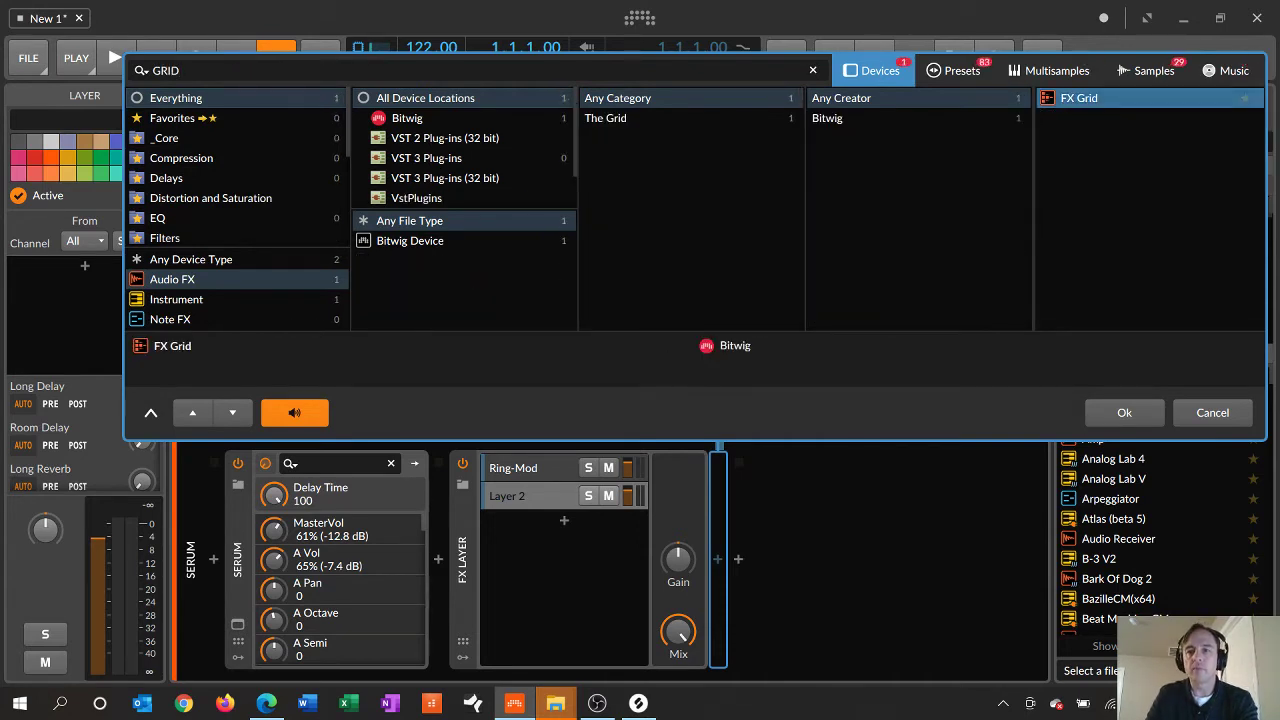
pyautogui.press('Return')
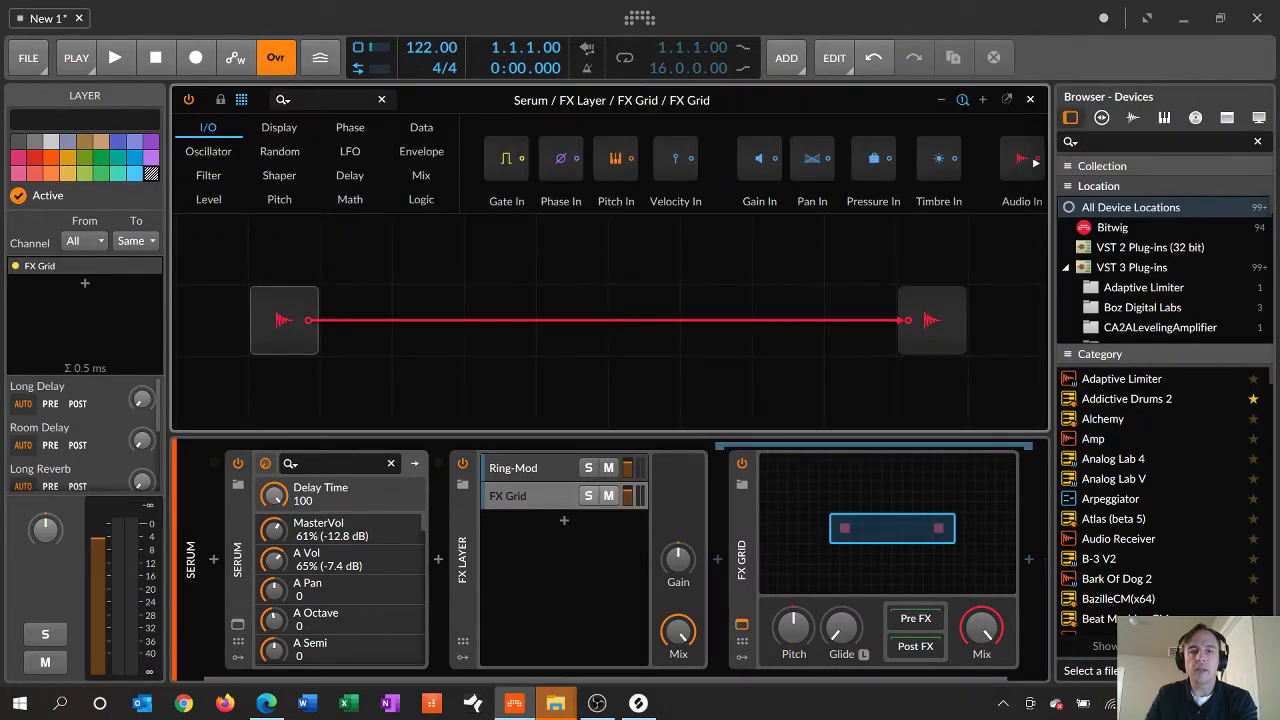
pyautogui.click(278, 320)
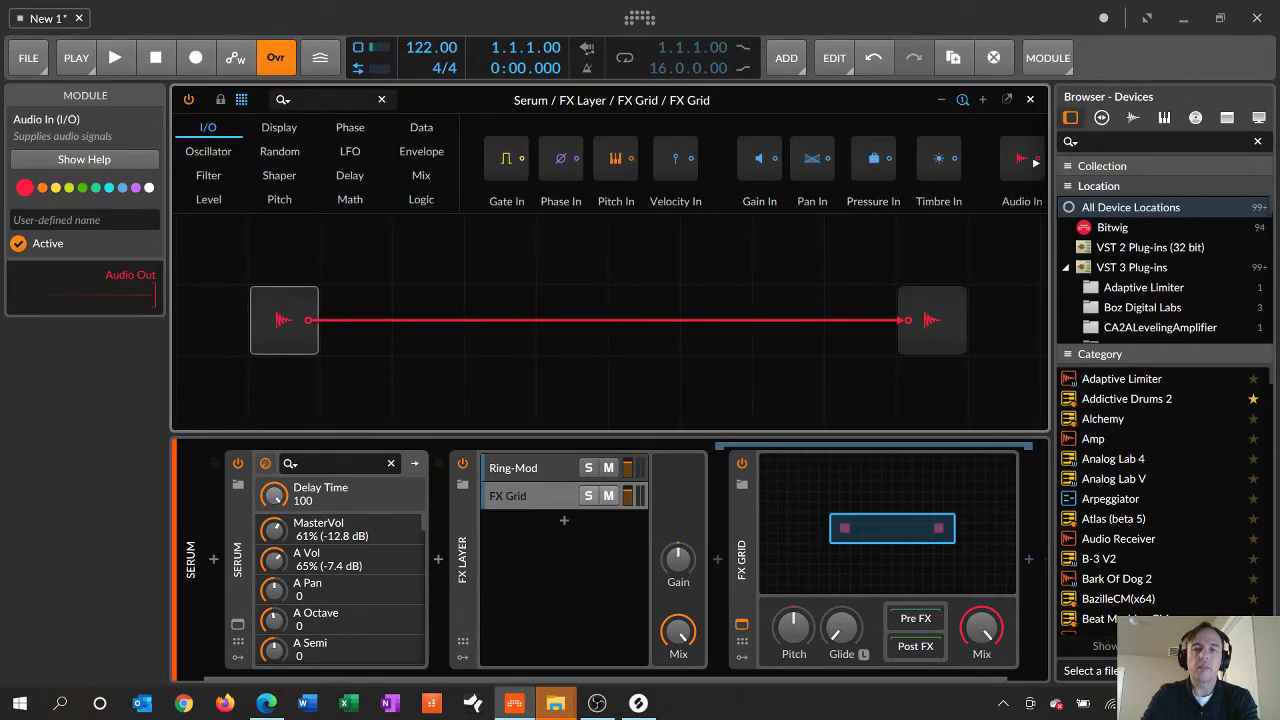
pyautogui.press('Delete')
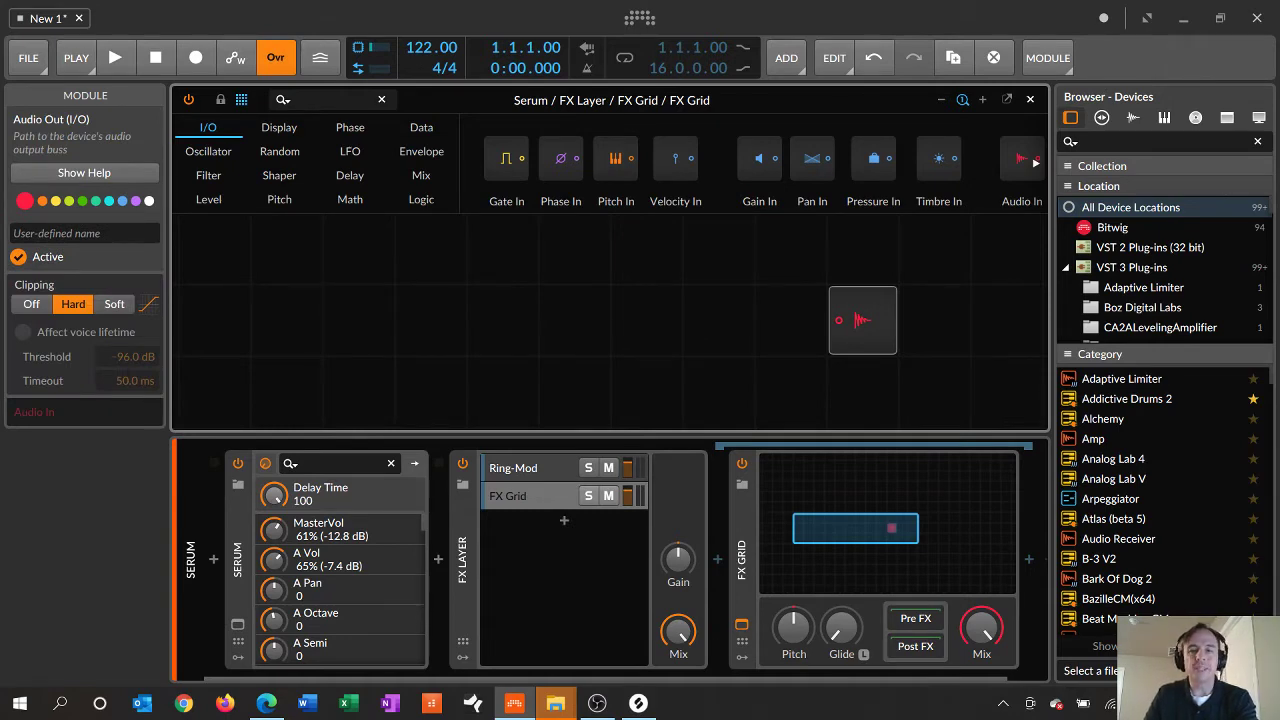
# - Add a white Noise module feeding the FX Grid's Audio Out and mute the FX Grid layer
pyautogui.click(208, 151)
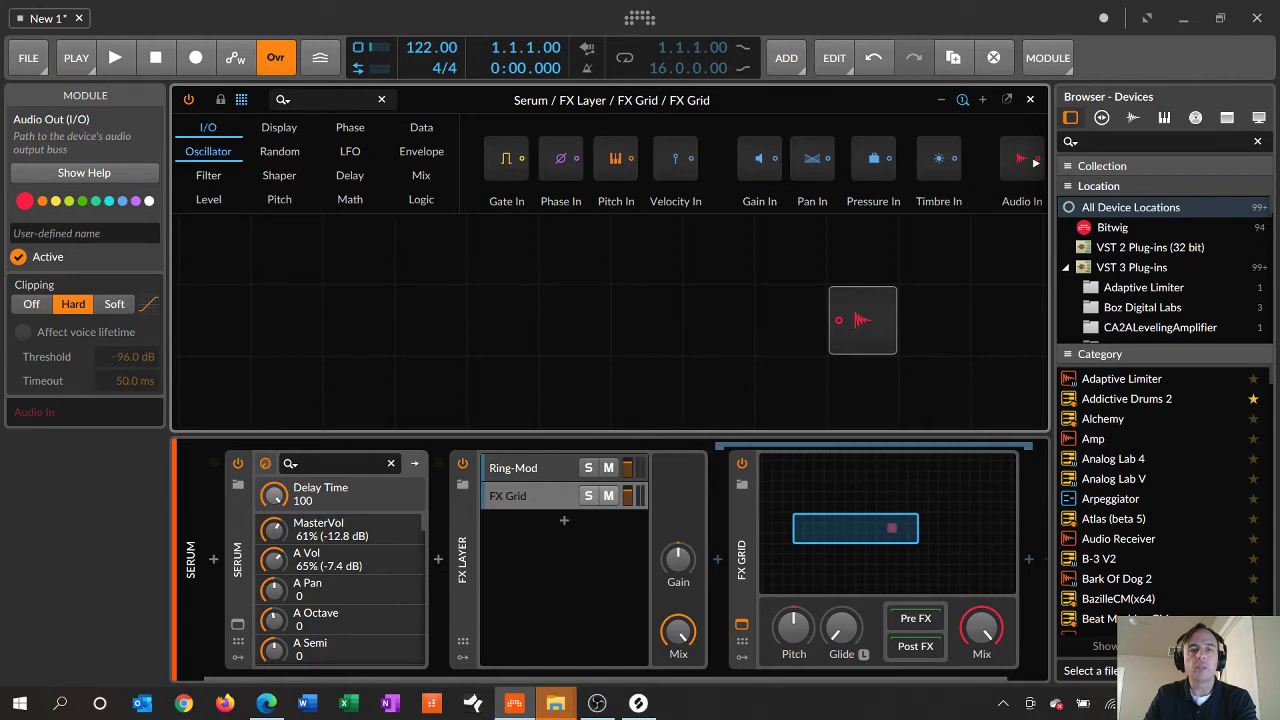
pyautogui.click(280, 151)
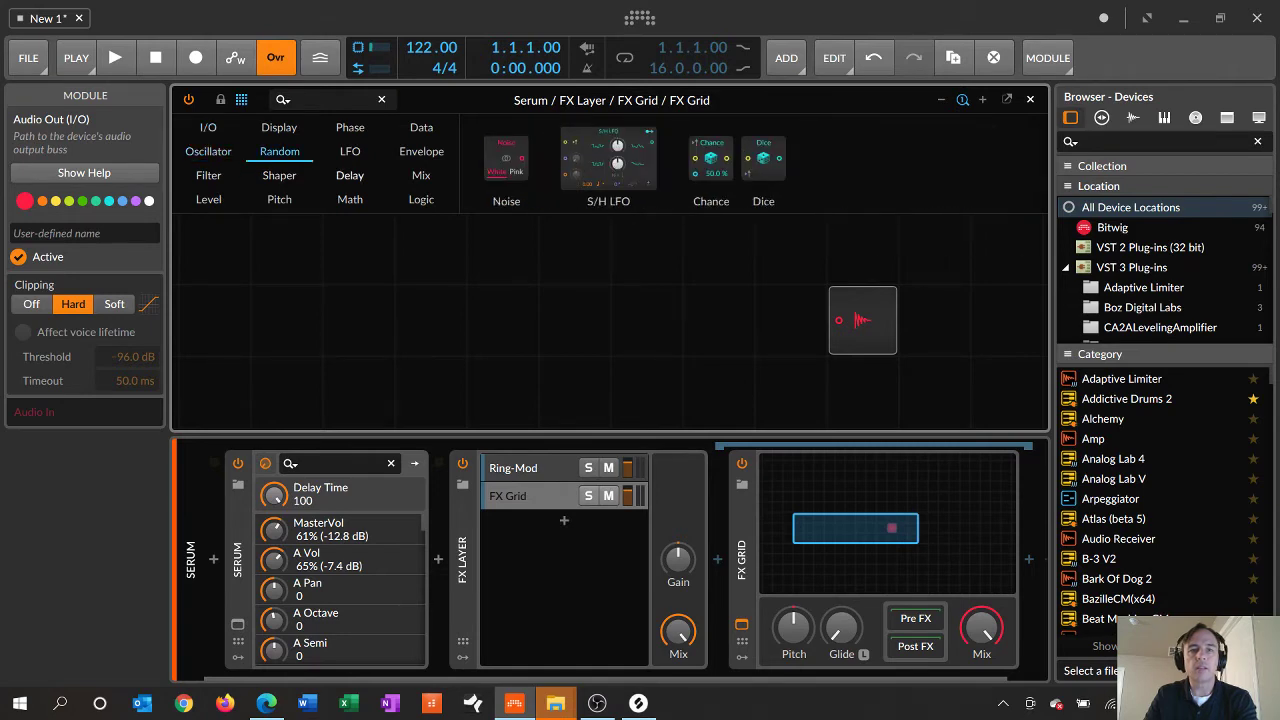
pyautogui.moveTo(506, 158); pyautogui.dragTo(860, 322)
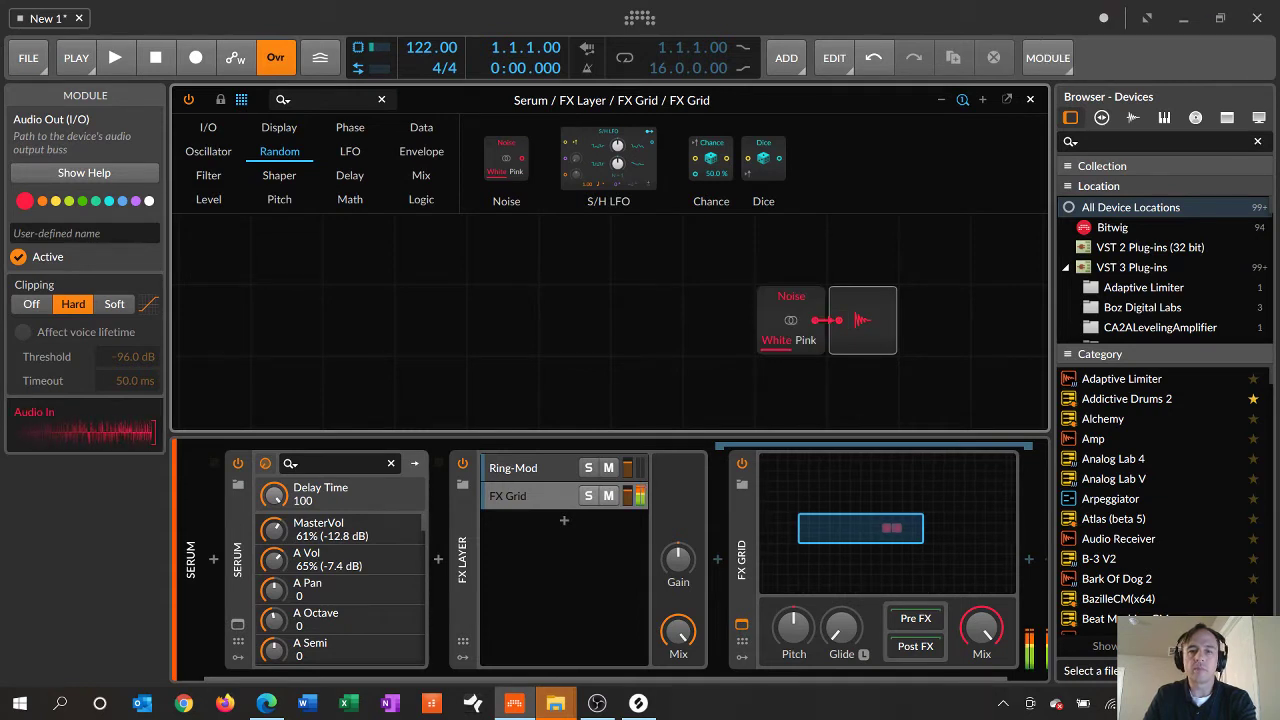
pyautogui.click(608, 496)
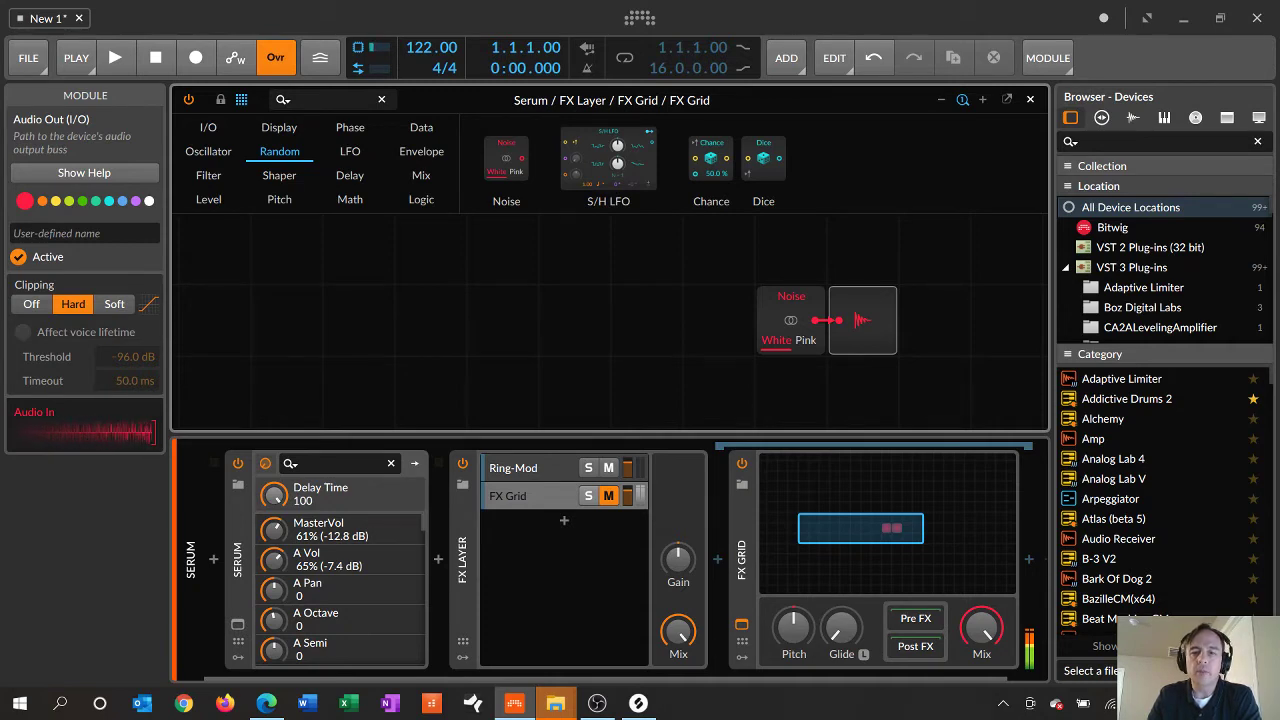
# - Set the Ring-Mod's source to the second FX Grid entry among the Serum track's FX Layer chains instead of its internal oscillator
pyautogui.hscroll(1, 640, 560)
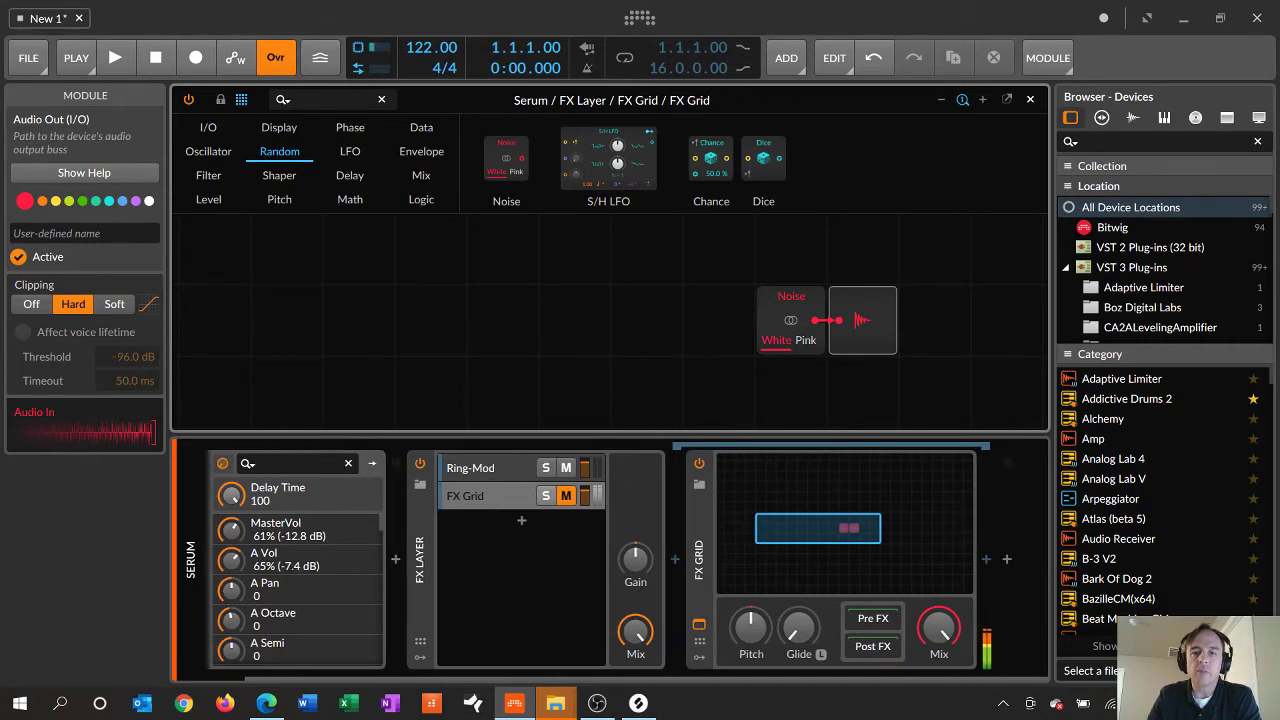
pyautogui.click(486, 468)
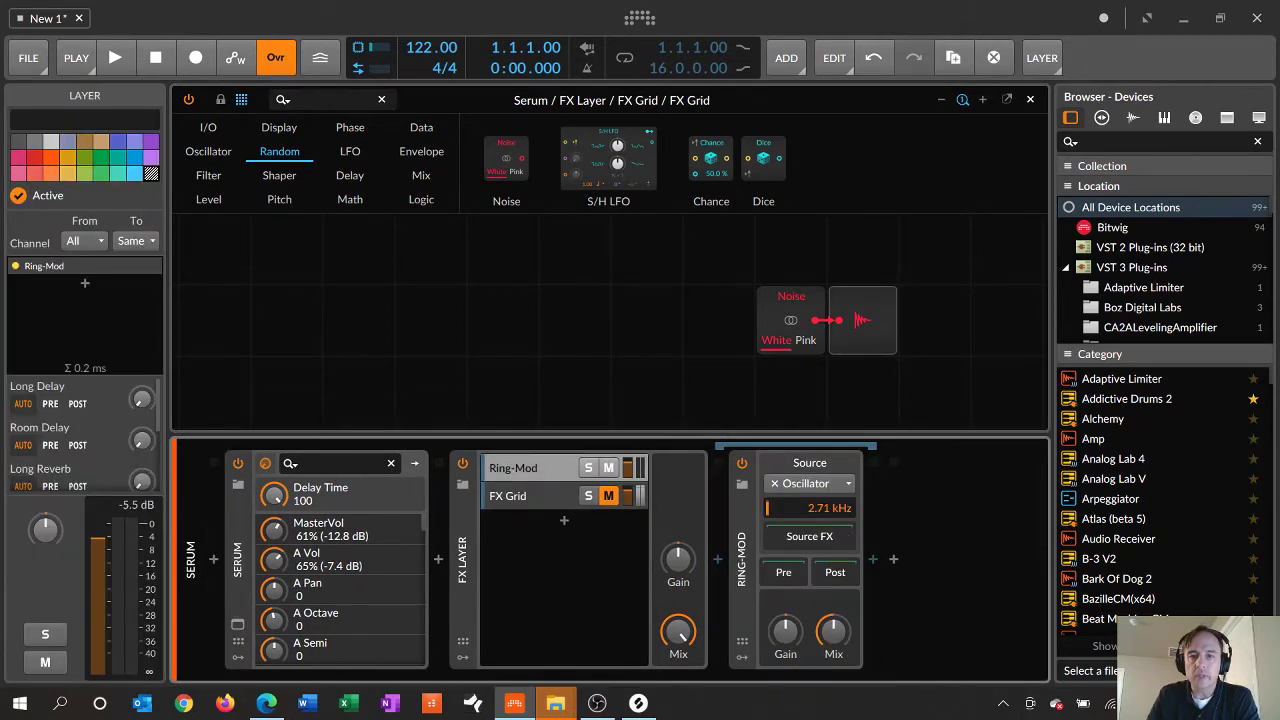
pyautogui.click(810, 483)
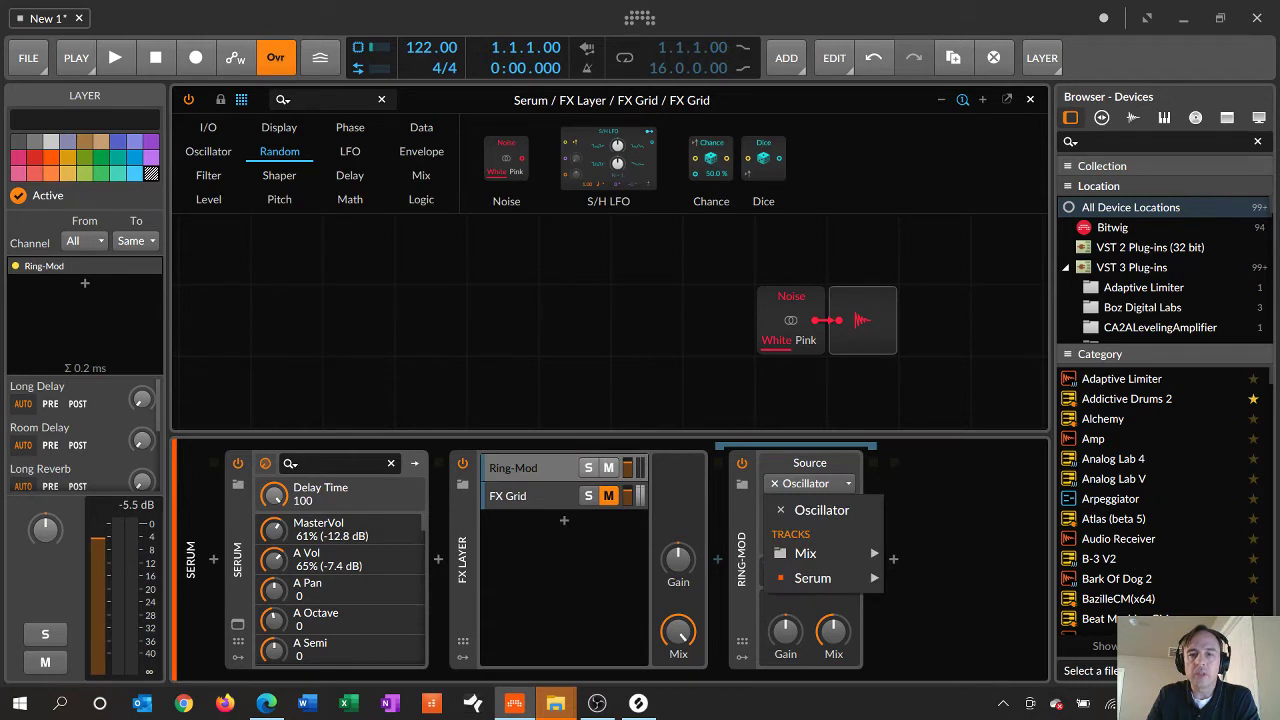
pyautogui.moveTo(812, 578)
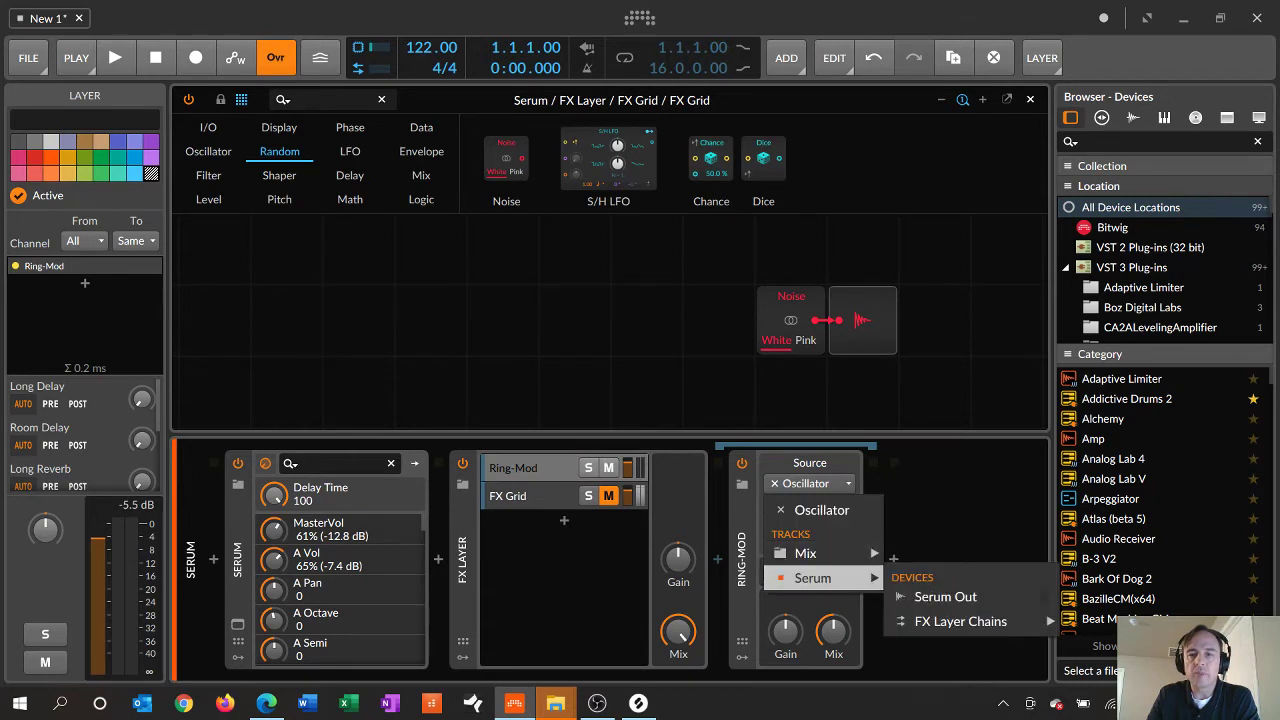
pyautogui.moveTo(960, 621)
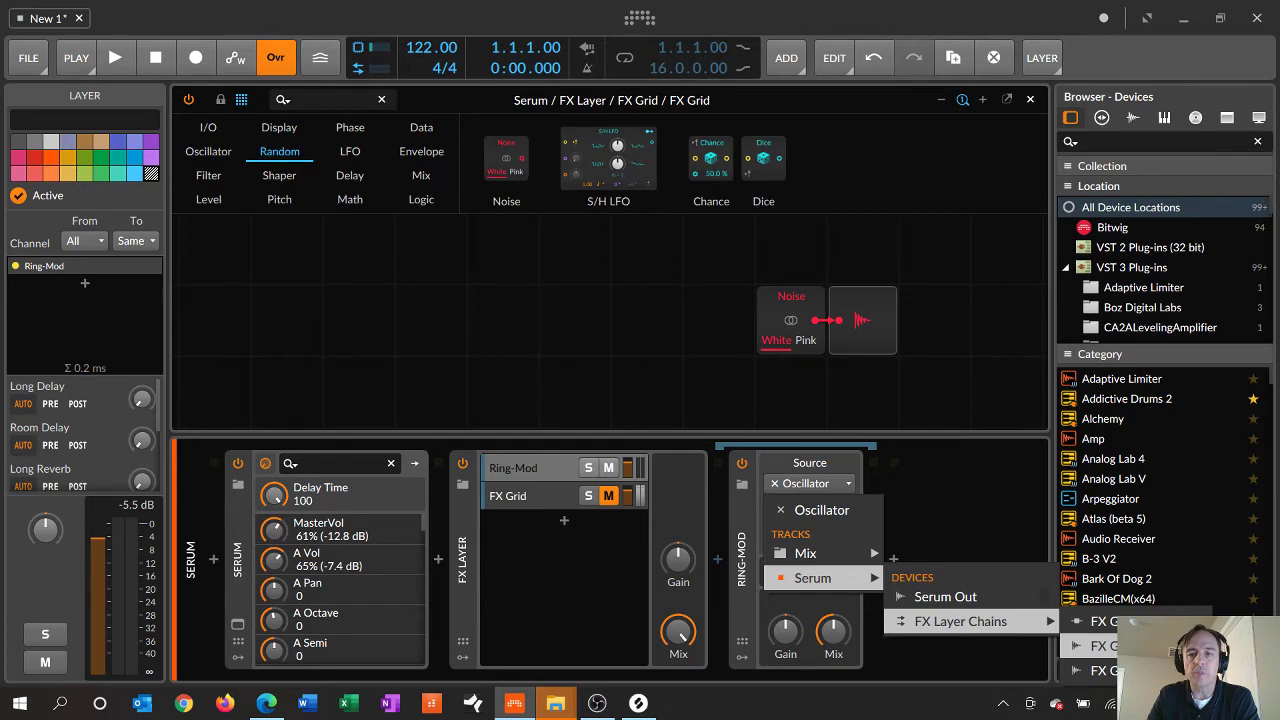
pyautogui.click(1100, 646)
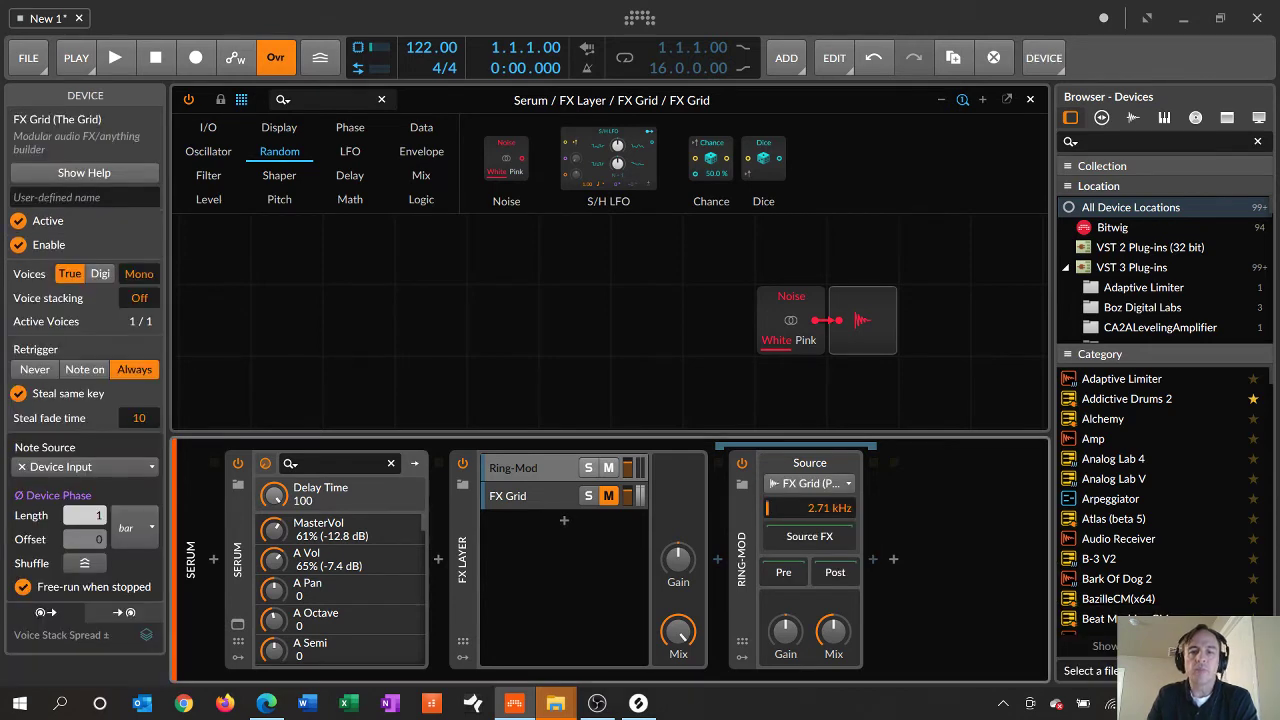
pyautogui.press('a')
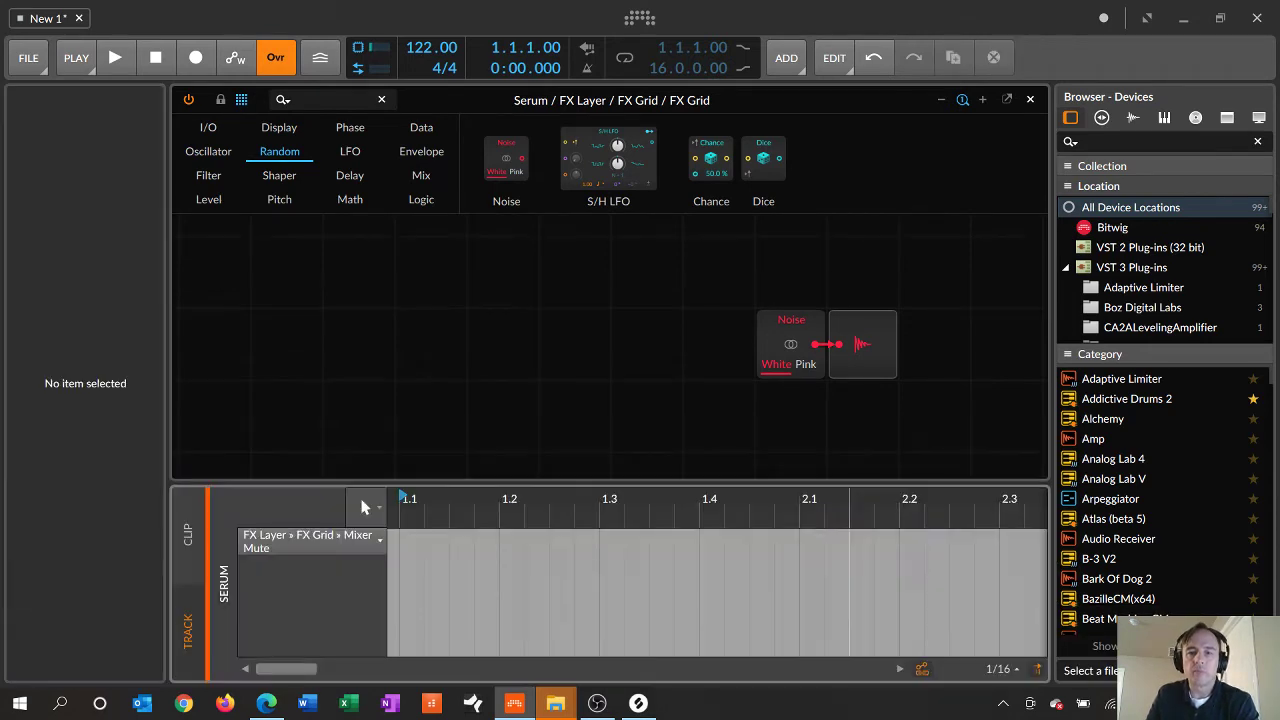
pyautogui.press('d')
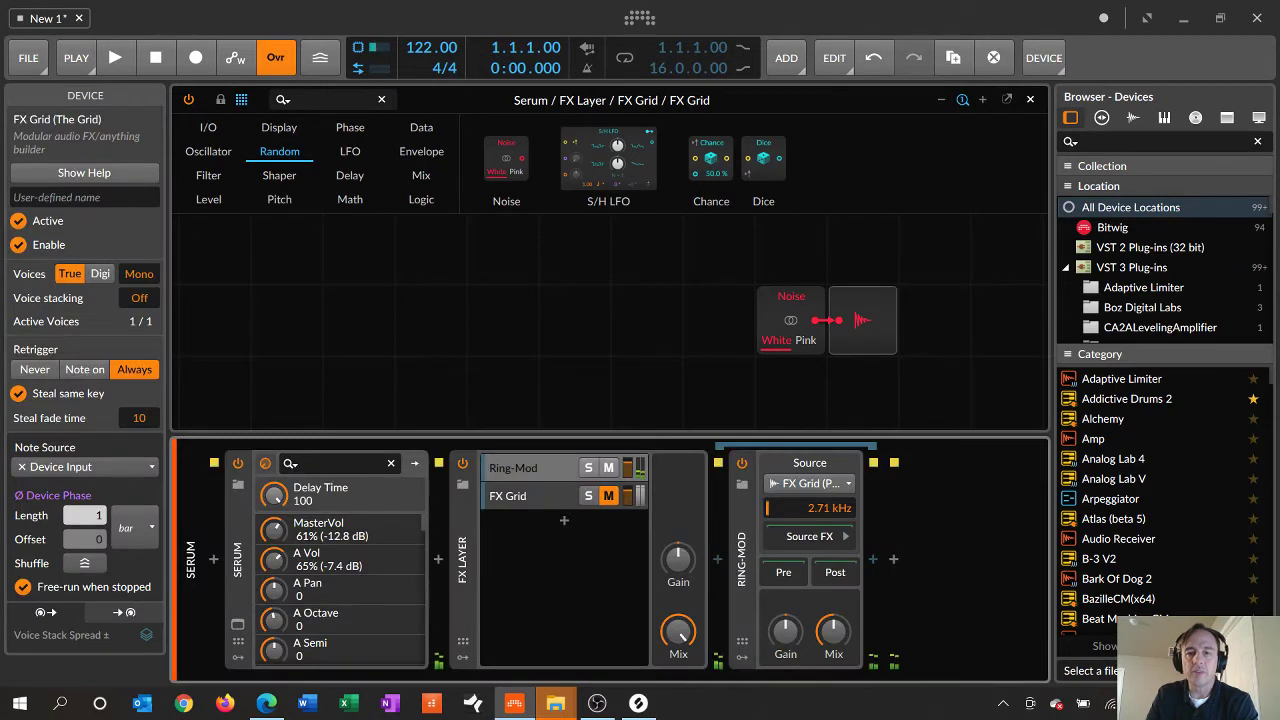
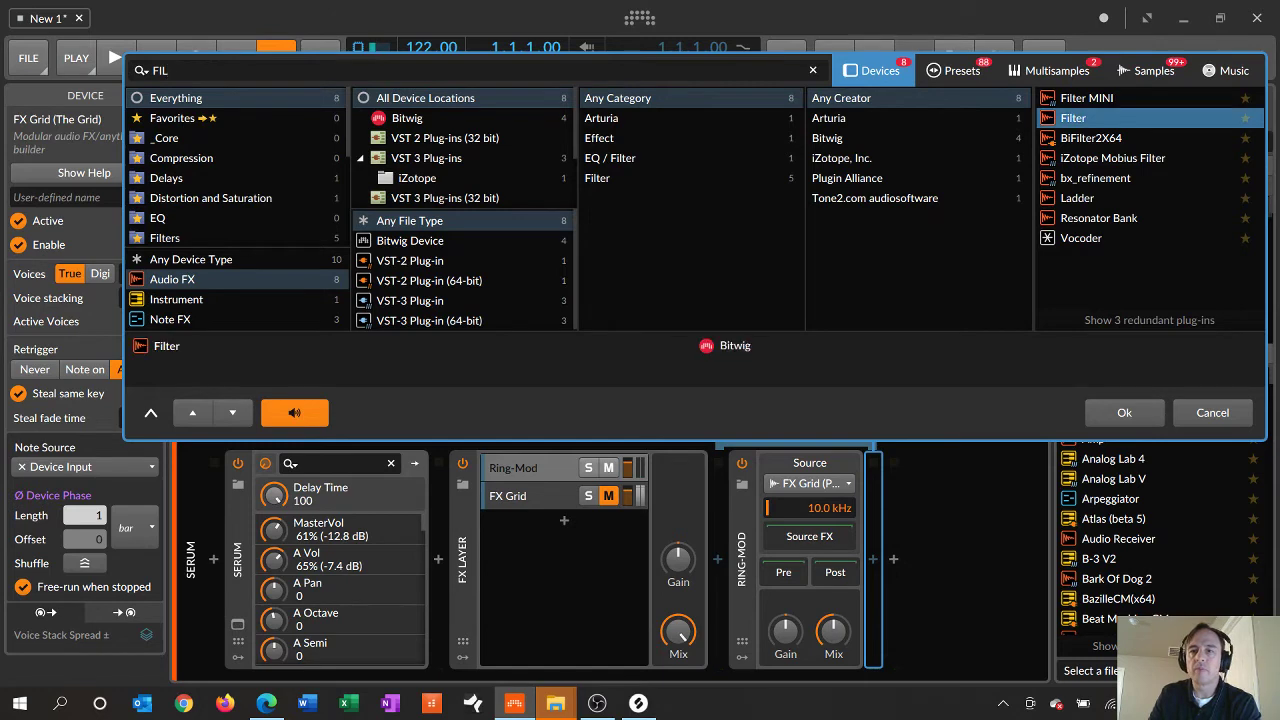
# - Insert a band-pass Filter after the Ring-Mod, with cutoff slightly below 7.81 kHz and resonance at about -3%
pyautogui.press('Return')
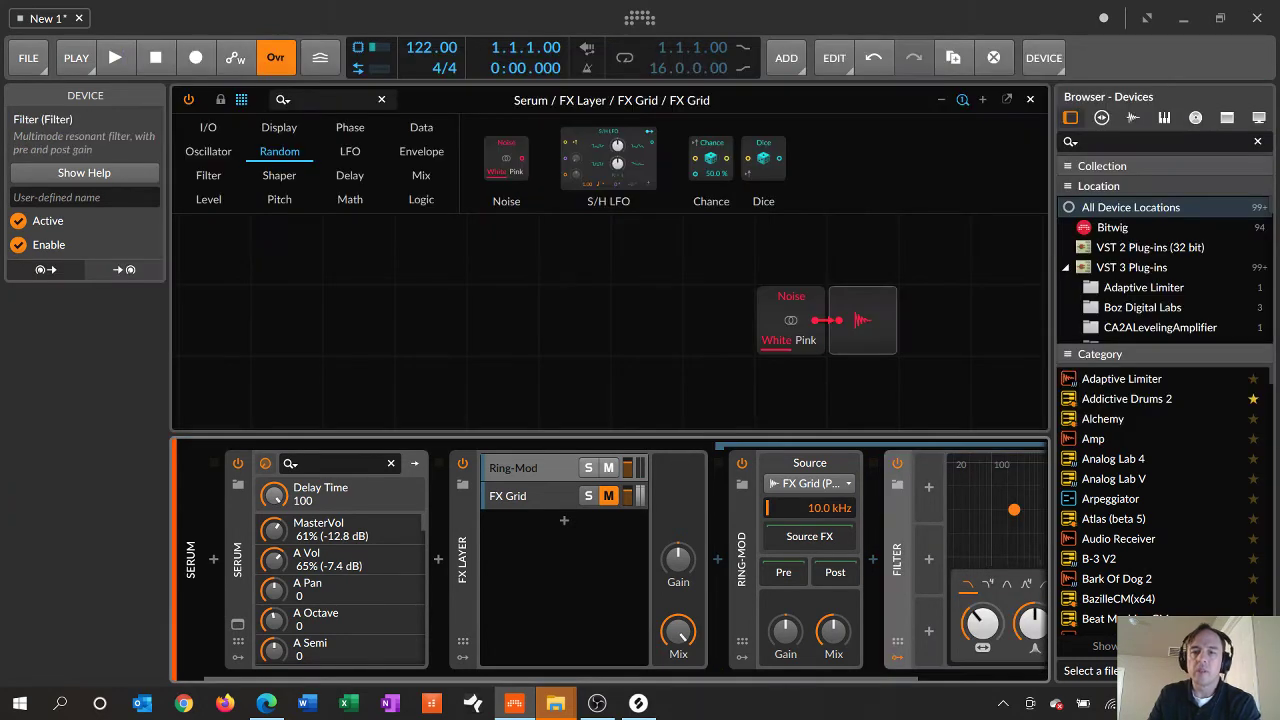
pyautogui.hscroll(1, 628, 560)
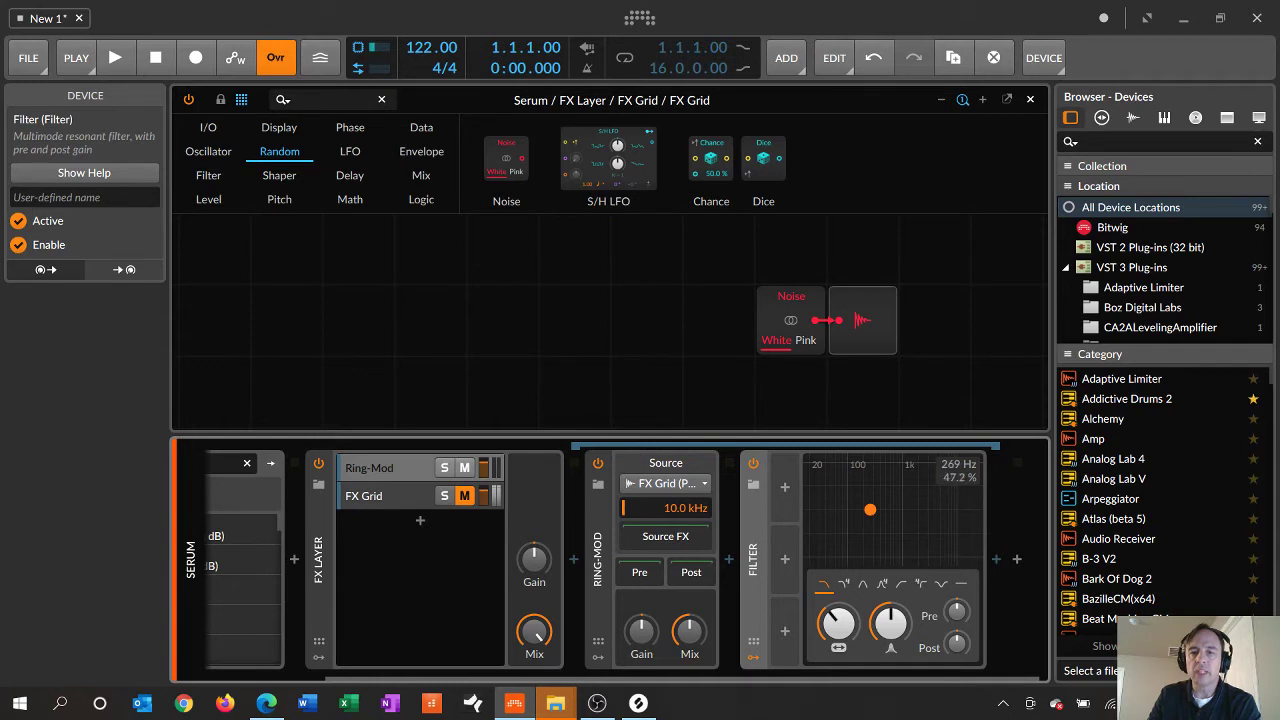
pyautogui.moveTo(870, 510); pyautogui.dragTo(948, 509)
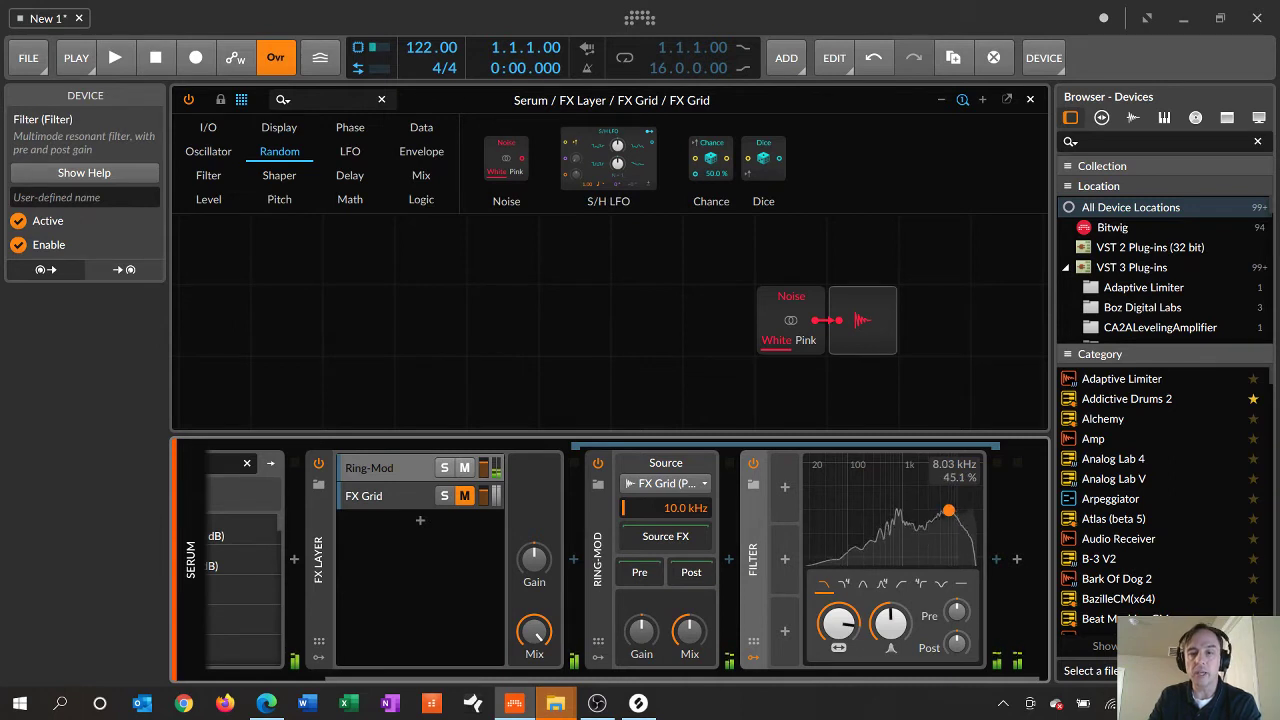
pyautogui.moveTo(890, 622); pyautogui.dragTo(890, 672)
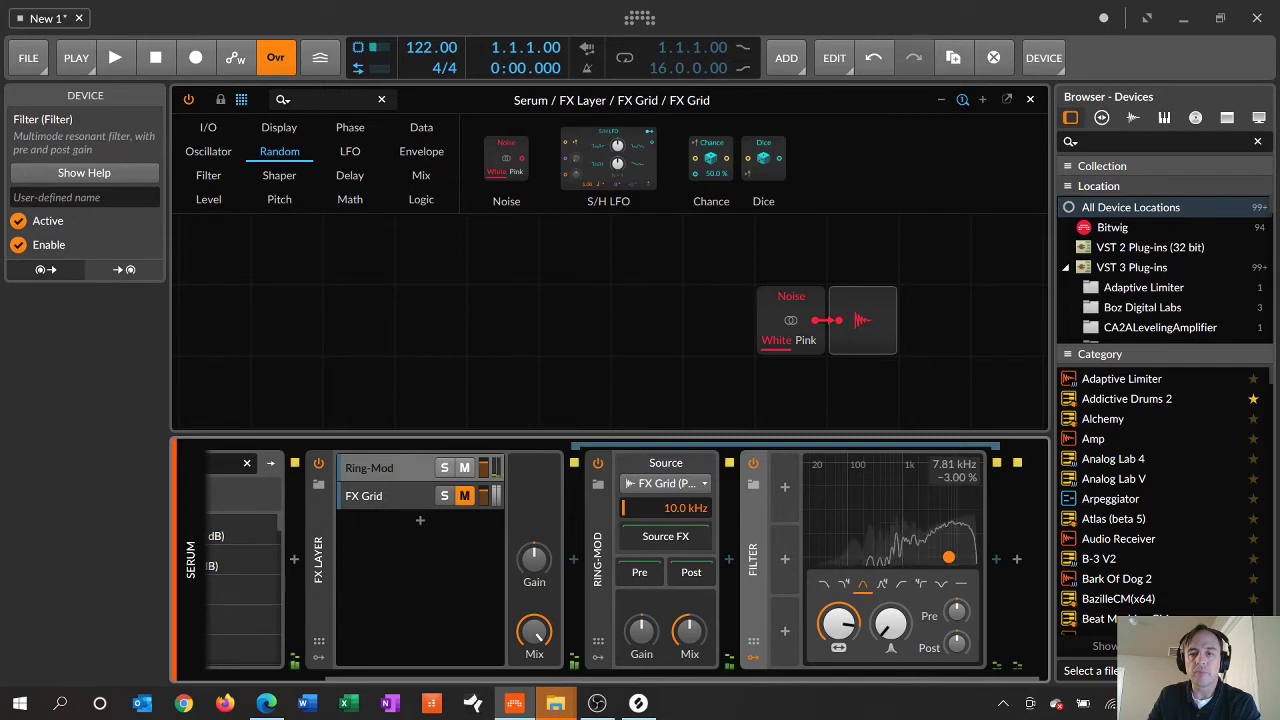
pyautogui.moveTo(948, 557)
pyautogui.mouseDown()
pyautogui.moveTo(936, 514)
pyautogui.moveTo(844, 521)
pyautogui.moveTo(940, 521)
pyautogui.moveTo(941, 554)
pyautogui.moveTo(936, 530)
pyautogui.moveTo(934, 556)
pyautogui.moveTo(862, 557)
pyautogui.moveTo(942, 557)
pyautogui.mouseUp()
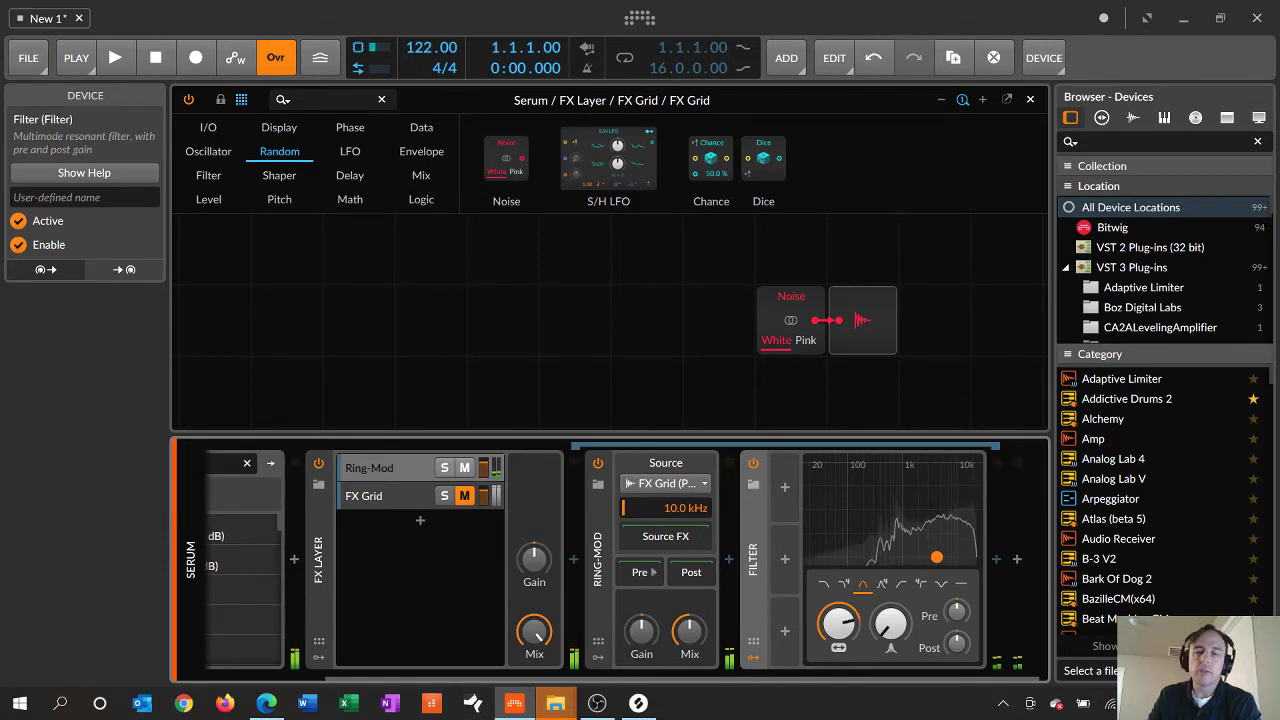
# - Lower the Ring-Mod's Mix to a small amount
pyautogui.moveTo(689, 631); pyautogui.dragTo(689, 676)
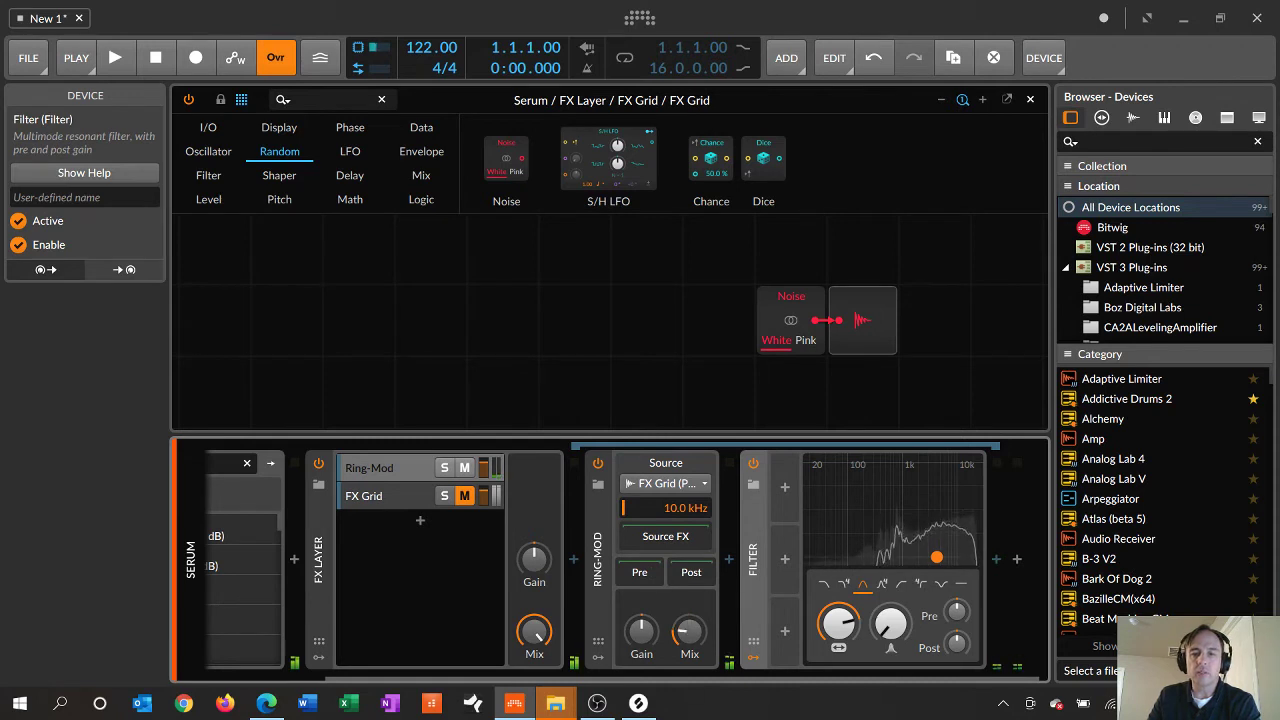
pyautogui.hotkey('ctrl', 'z')
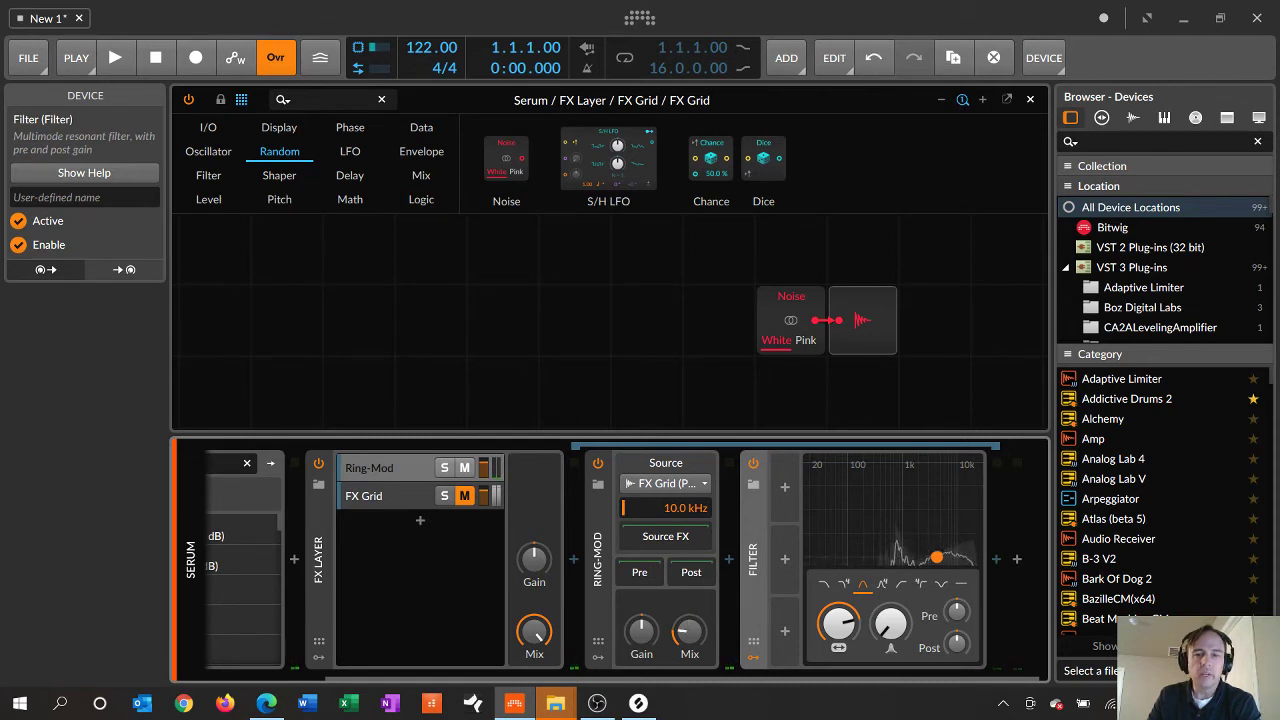
pyautogui.hotkey('ctrl', 'z')
pyautogui.moveTo(689, 631); pyautogui.dragTo(689, 658)
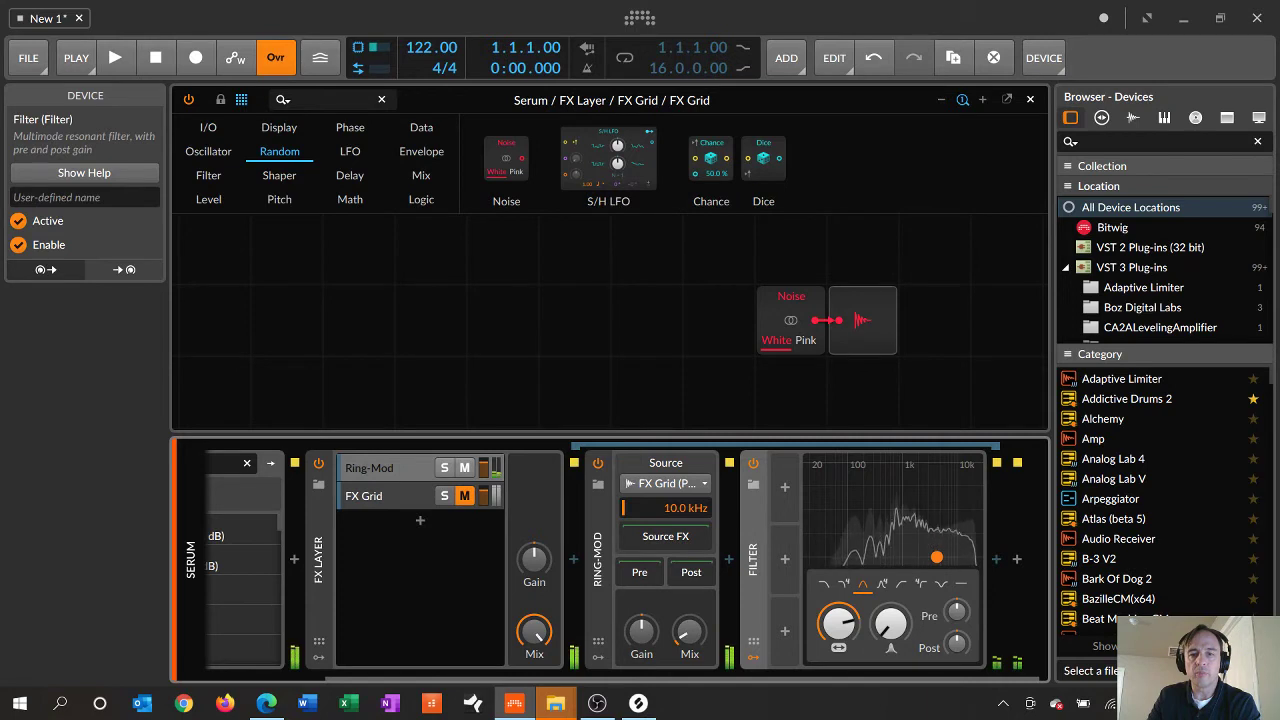
pyautogui.hotkey('ctrl', 'z')
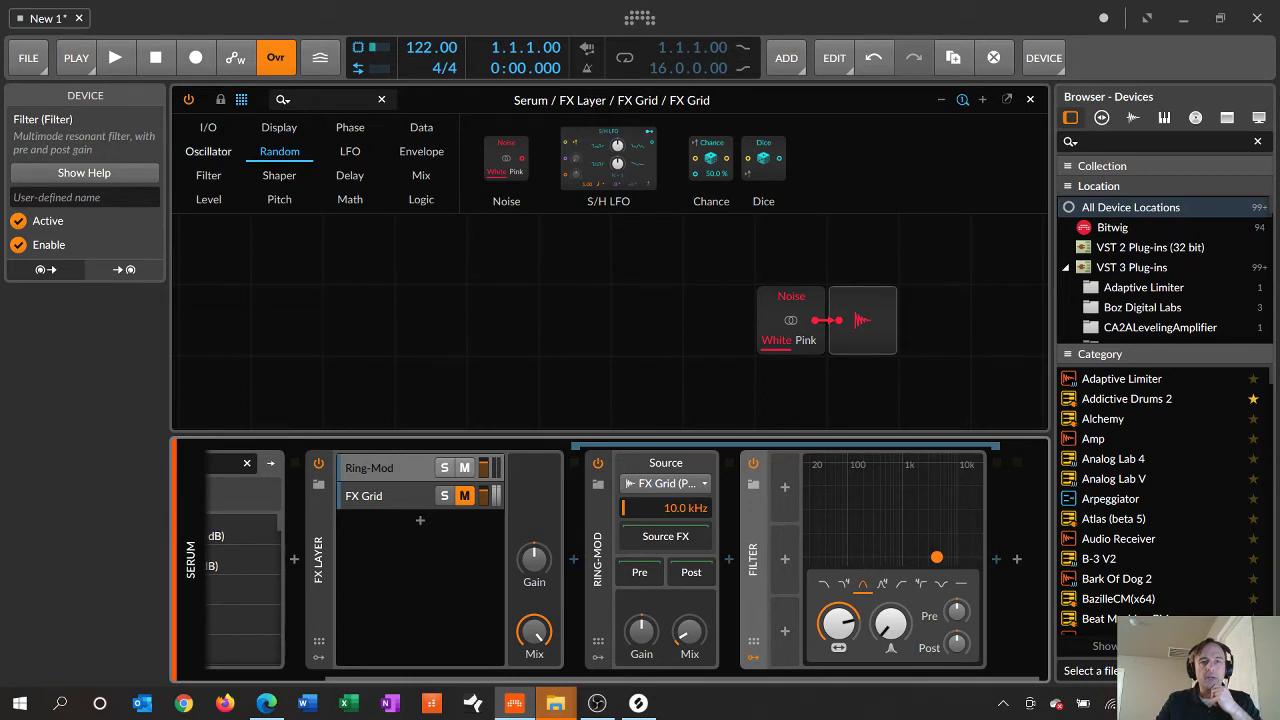
# - Add a Sine oscillator to the FX Grid, hide the device chain for more room, and place the oscillator below the Noise module
pyautogui.click(208, 152)
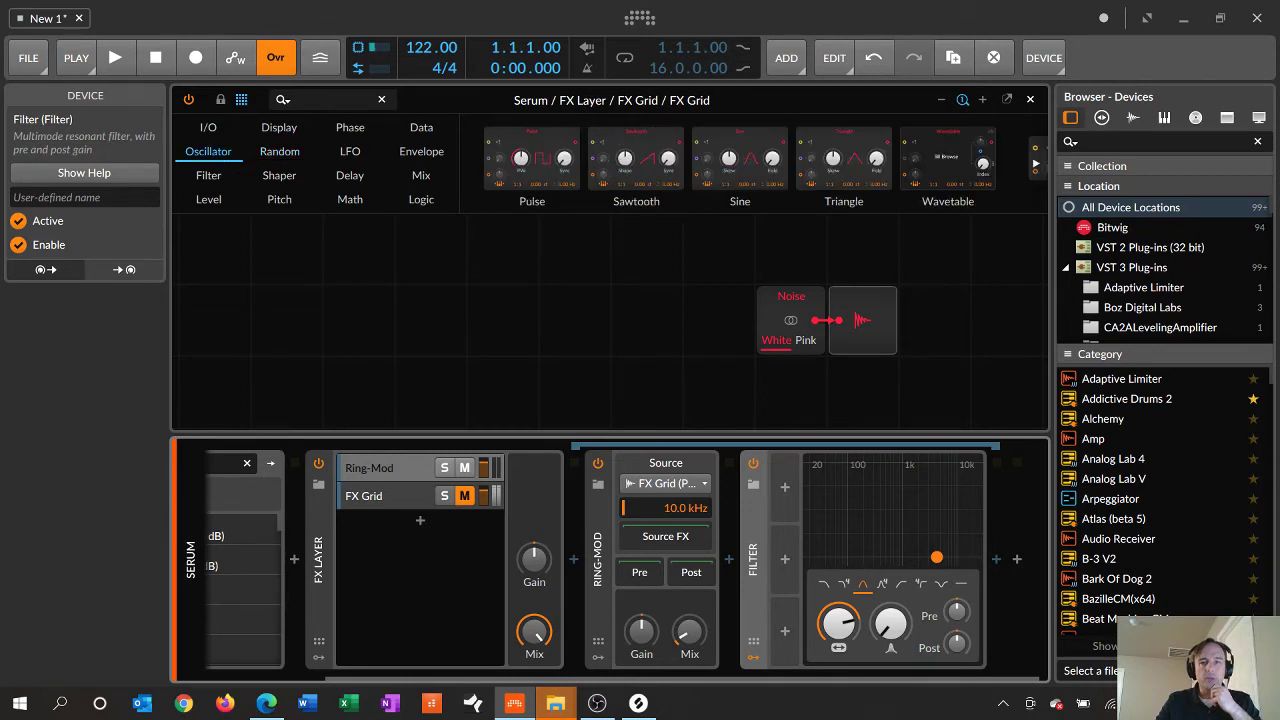
pyautogui.moveTo(740, 160); pyautogui.dragTo(722, 260)
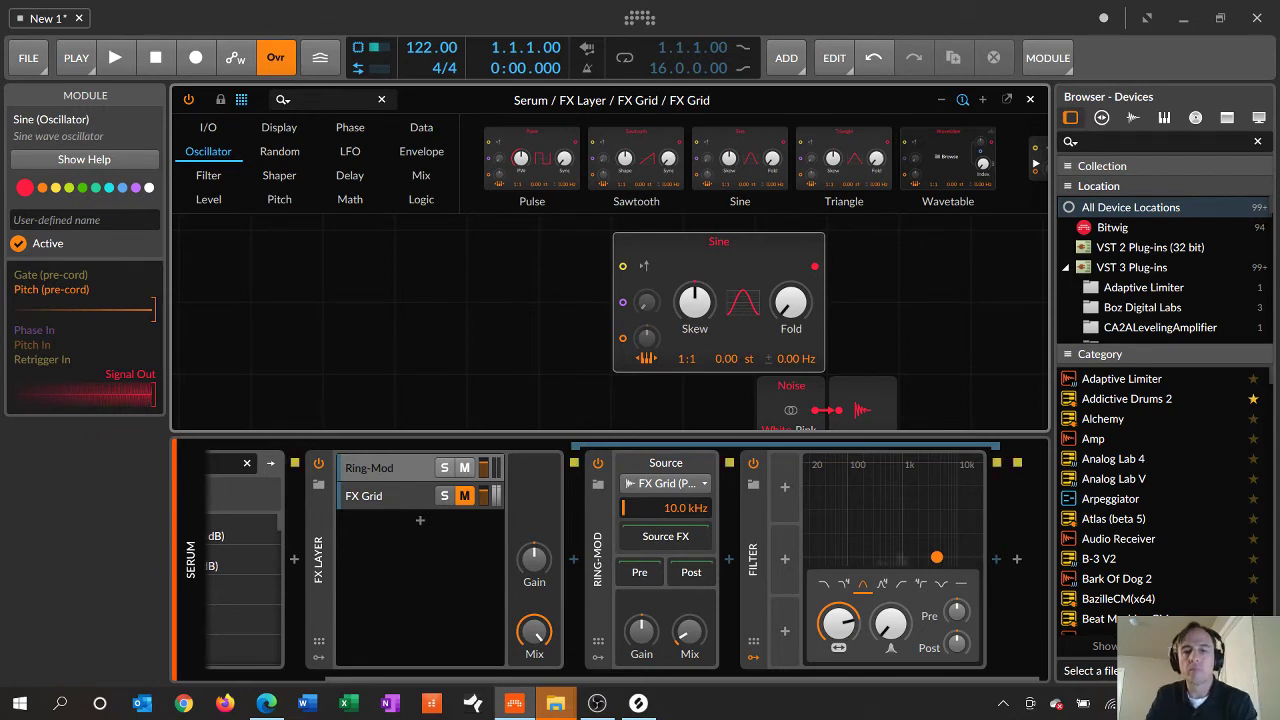
pyautogui.click(753, 560)
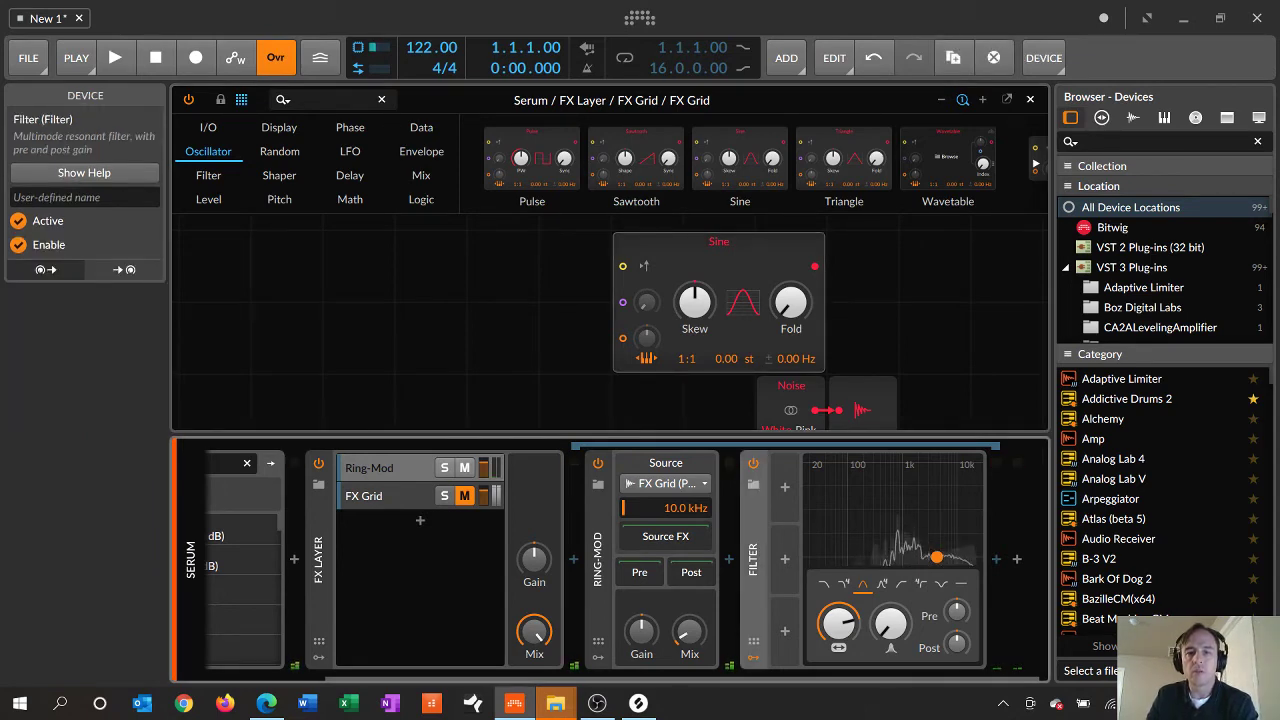
pyautogui.press('d')
pyautogui.scroll(-1, 719, 400)
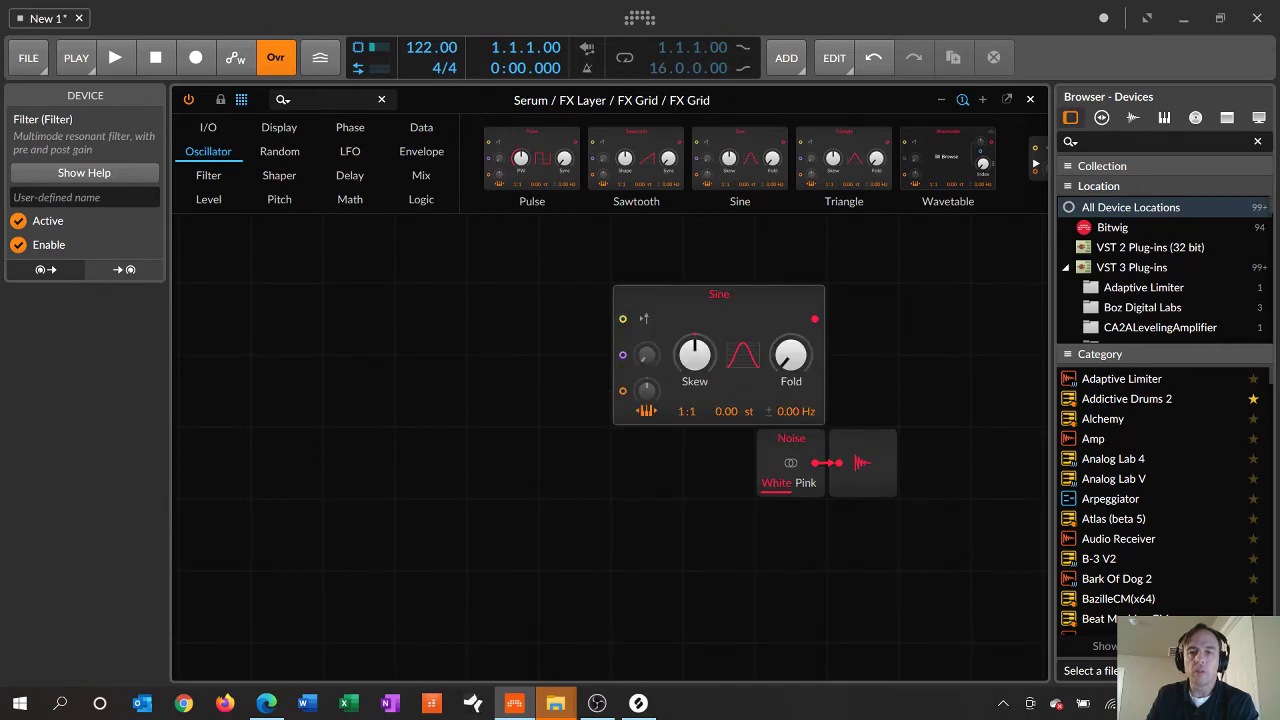
pyautogui.moveTo(719, 294); pyautogui.dragTo(719, 510)
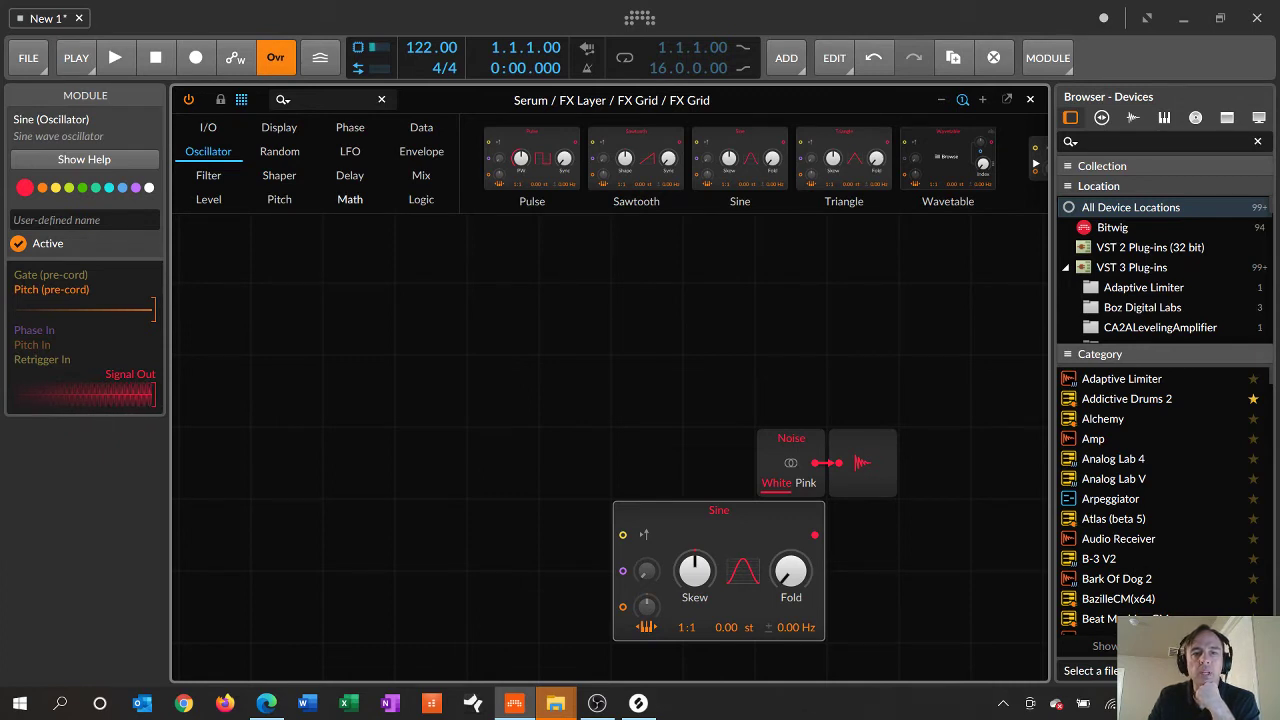
# - Search for "se", insert a Select module between Noise and Audio Out, and connect the Sine output to its second signal input
pyautogui.click(350, 199)
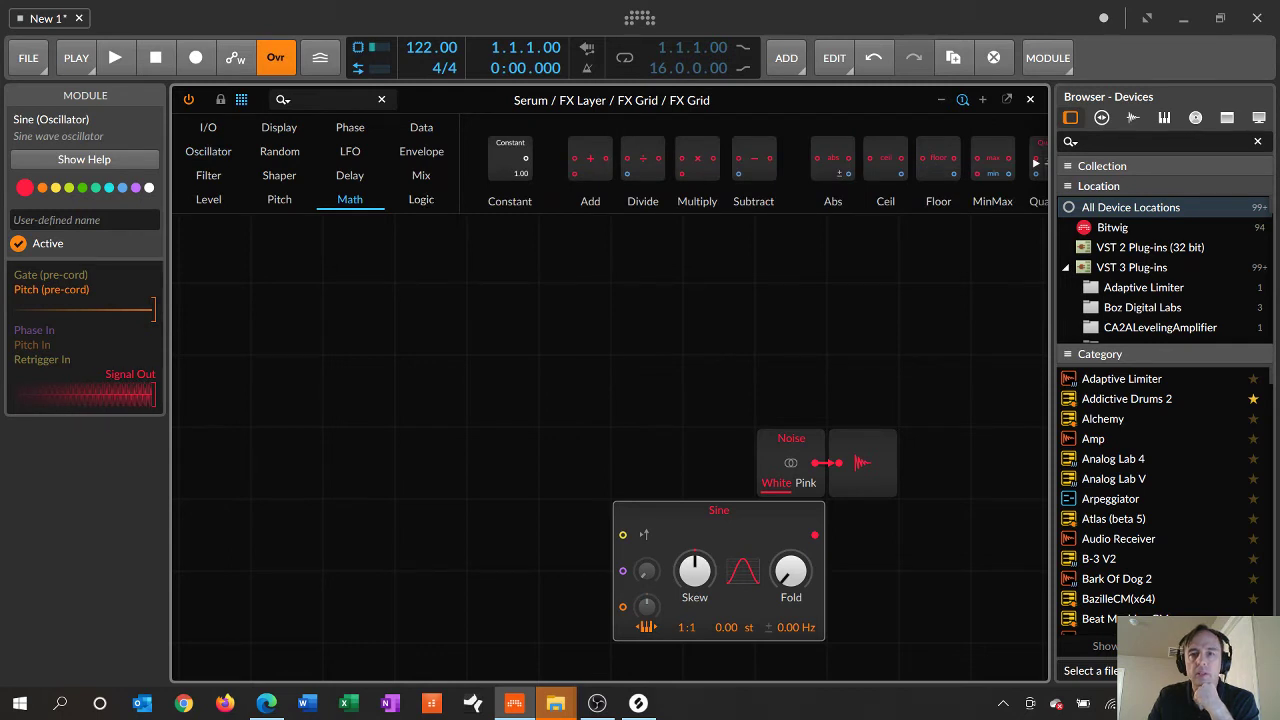
pyautogui.click(312, 100)
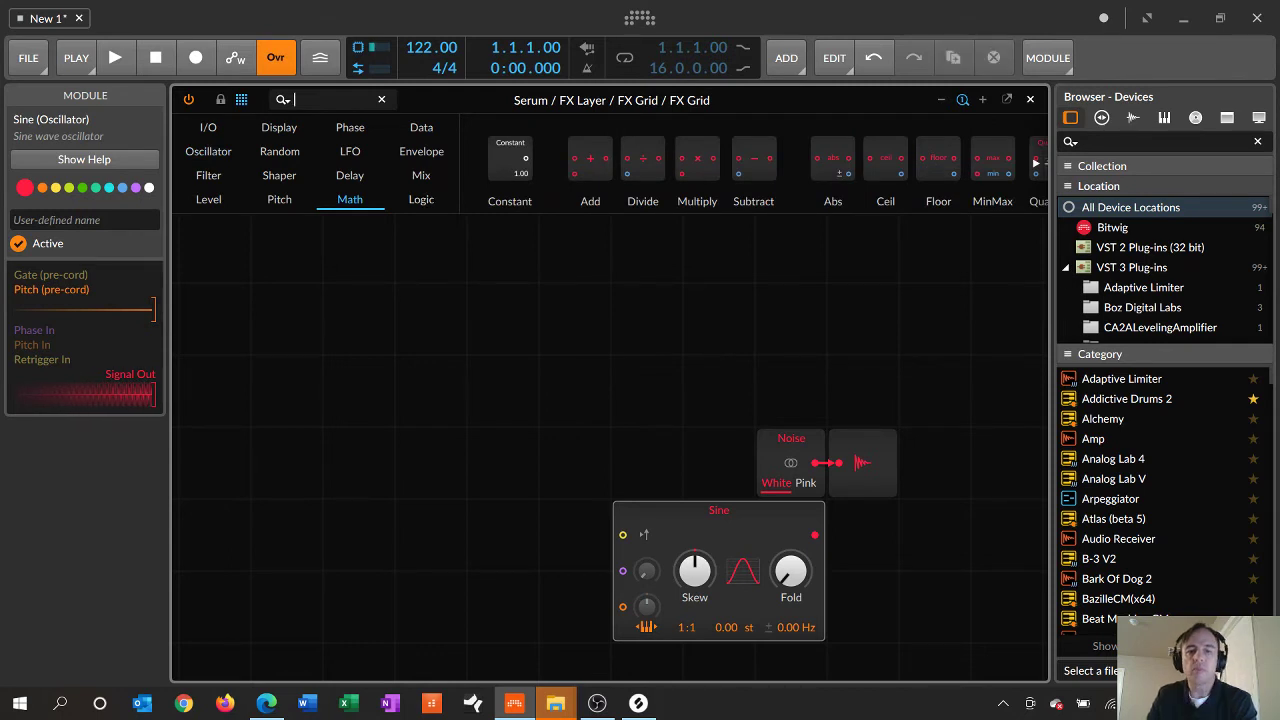
pyautogui.write('se')
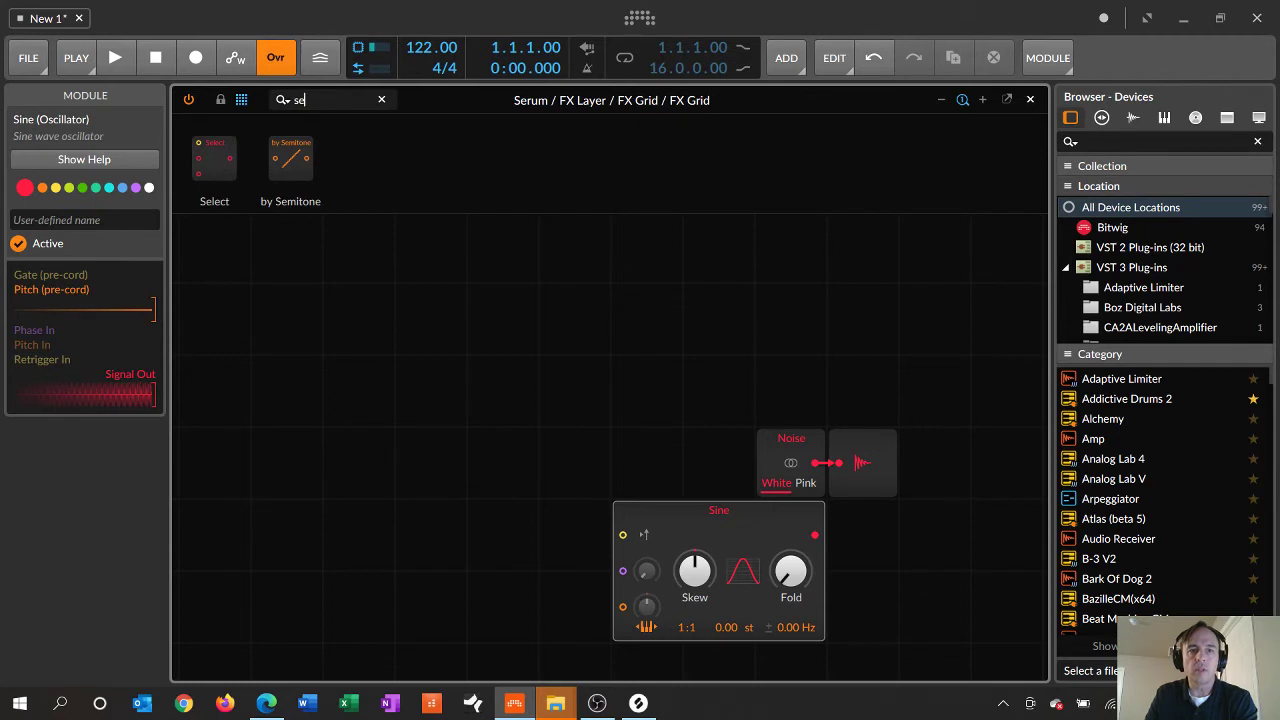
pyautogui.moveTo(214, 158); pyautogui.dragTo(817, 463)
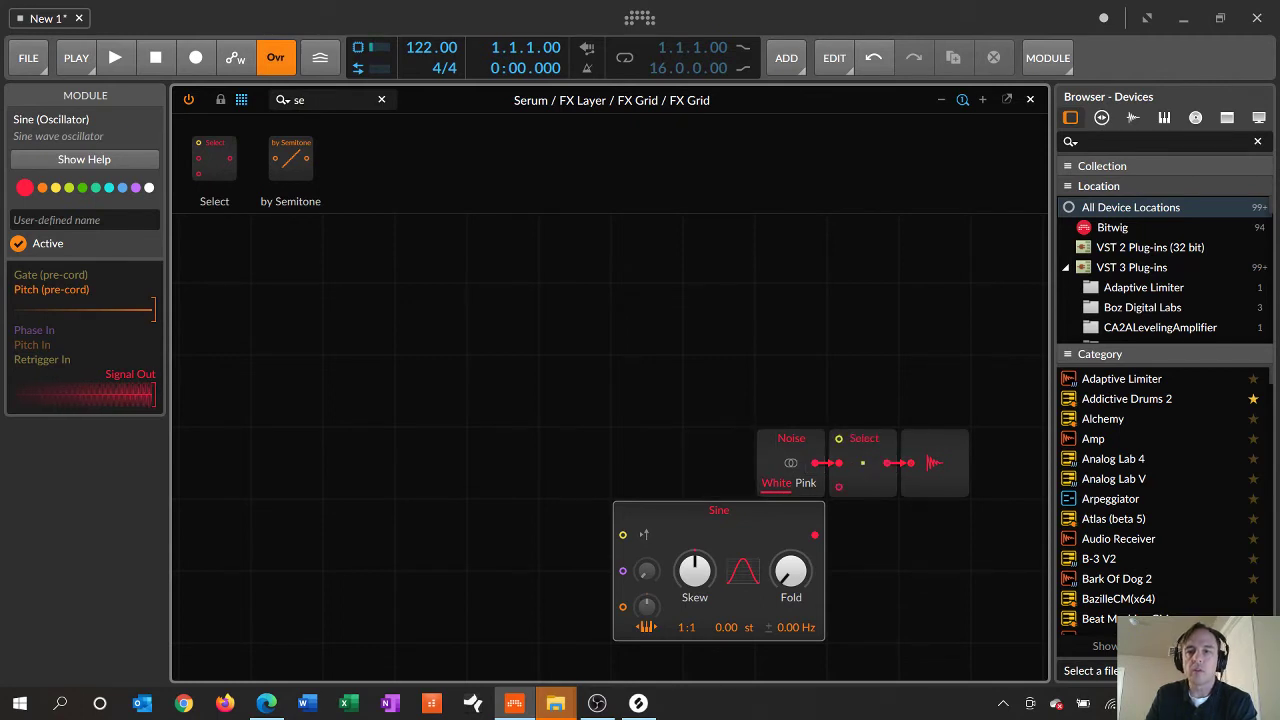
pyautogui.moveTo(815, 535); pyautogui.dragTo(838, 487)
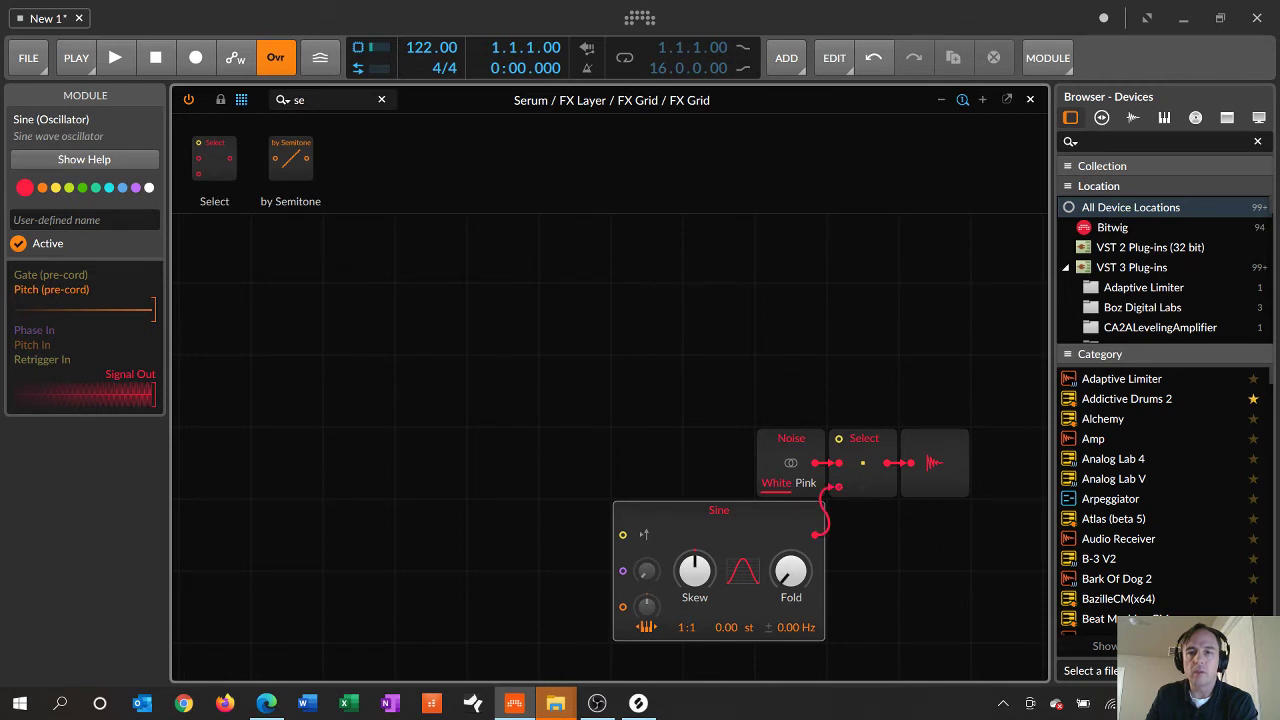
# - Add a Button logic module above Noise and connect it to the Select module's logic input
pyautogui.click(381, 100)
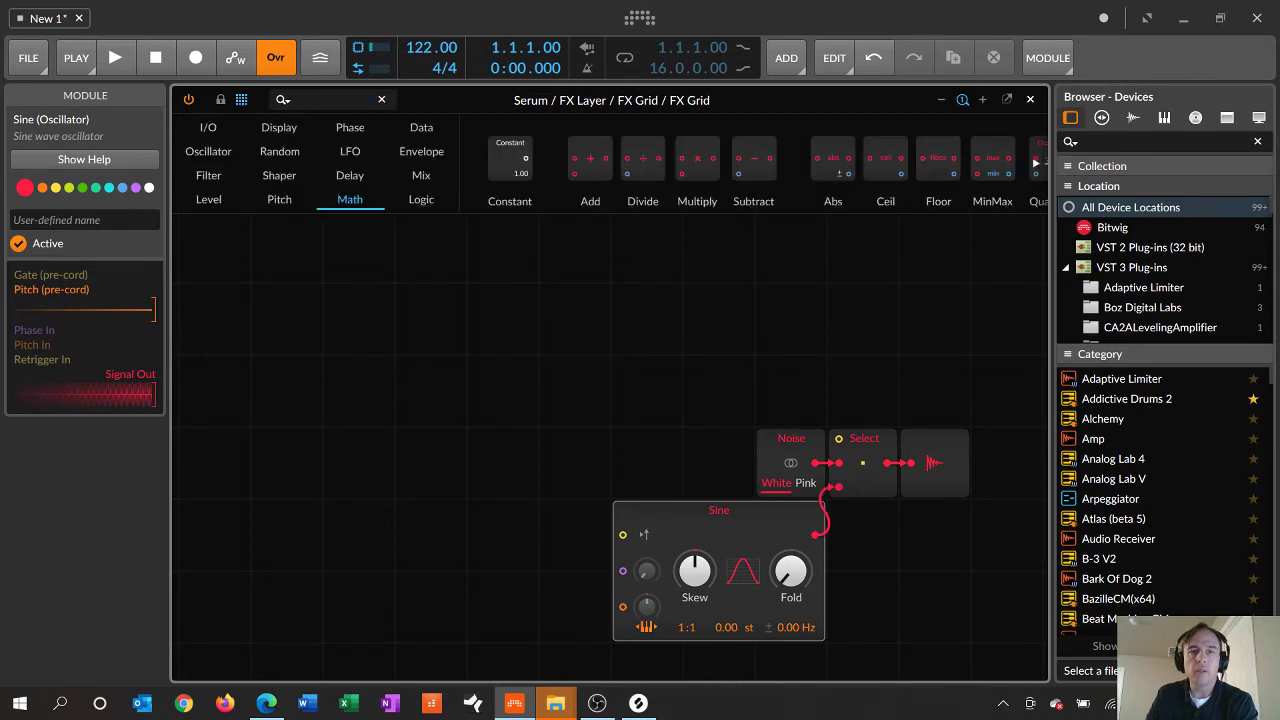
pyautogui.click(421, 200)
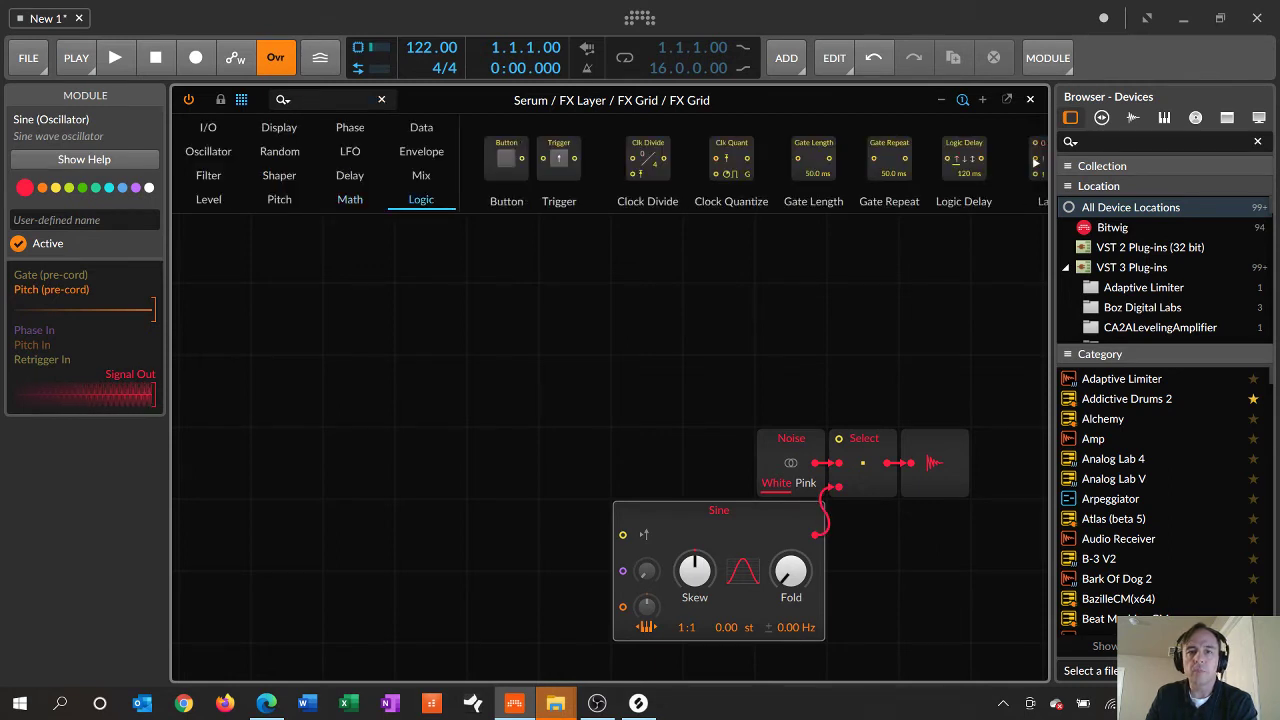
pyautogui.moveTo(506, 158)
pyautogui.mouseDown()
pyautogui.moveTo(571, 249)
pyautogui.moveTo(791, 390)
pyautogui.moveTo(838, 439)
pyautogui.mouseUp()
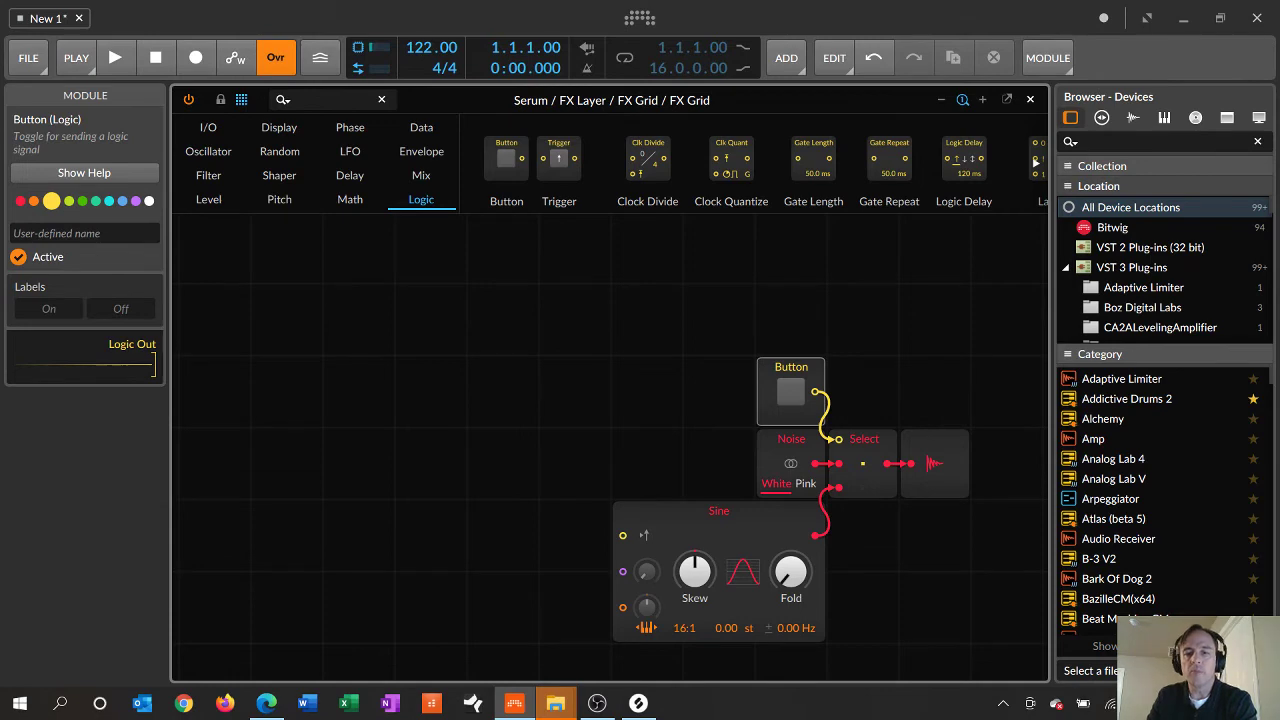
# - Show the device chain, switch the Button on to select the Sine, and raise the Ring-Mod's Mix
pyautogui.press('a')
pyautogui.press('d')
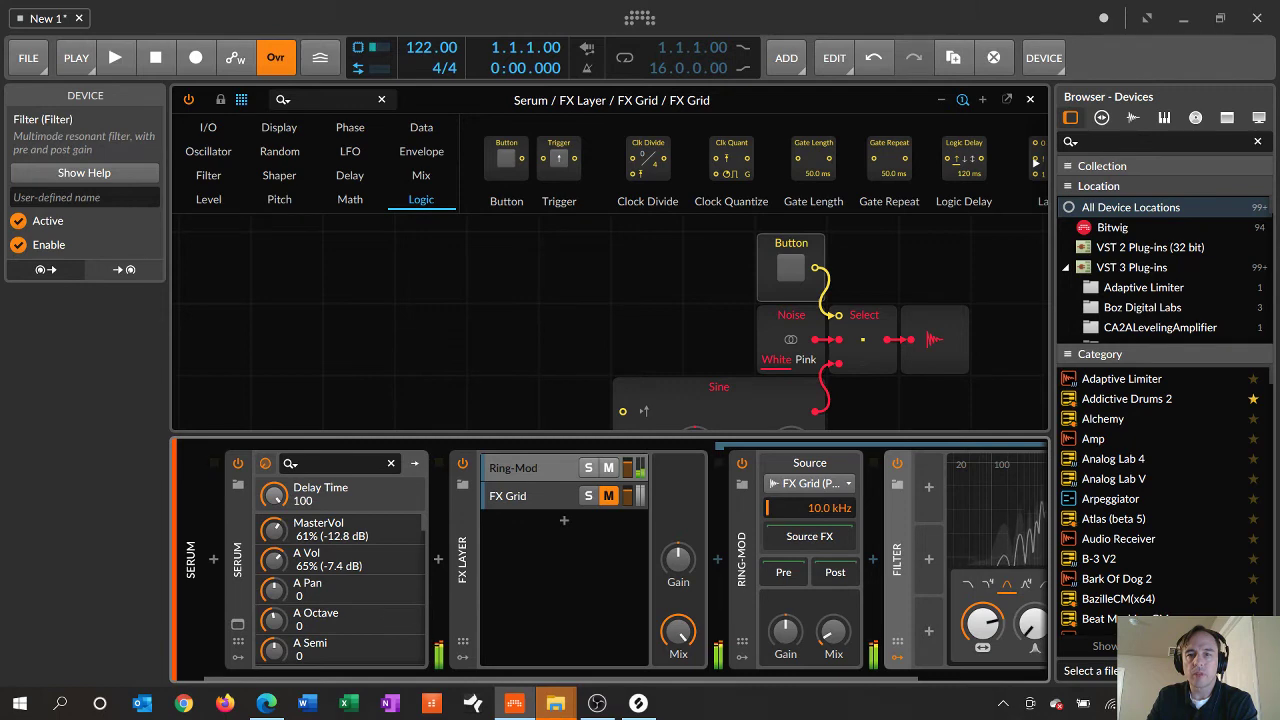
pyautogui.click(791, 268)
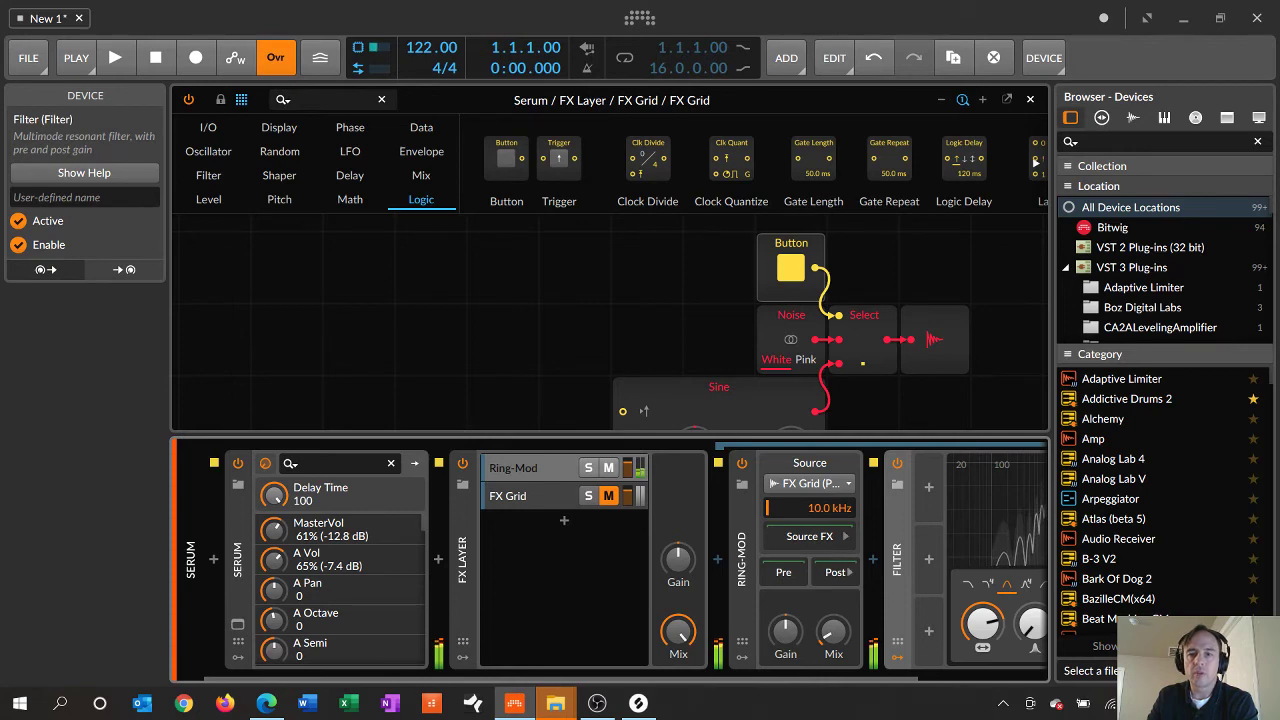
pyautogui.moveTo(833, 630); pyautogui.dragTo(833, 605)
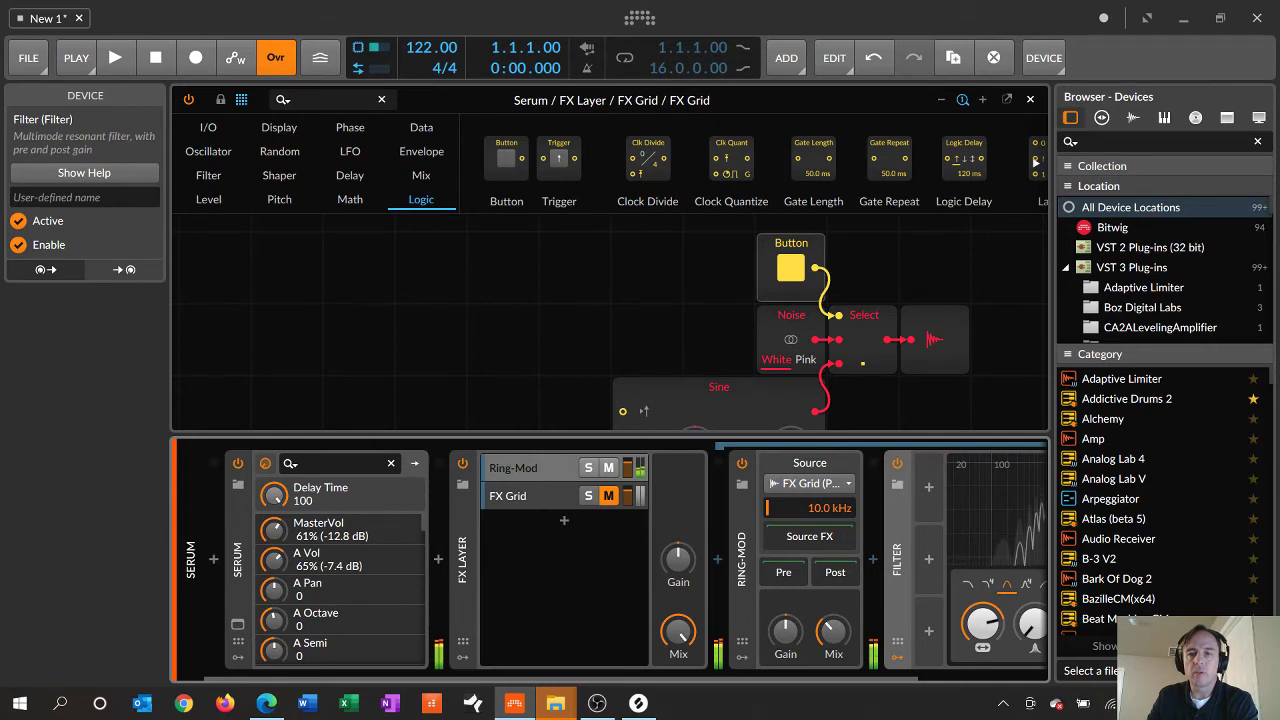
# - Sweep the Filter's frequency down and back up to about 4.30 kHz with the sine active, raising the Ring-Mod's Mix further
pyautogui.hscroll(2, 610, 555)
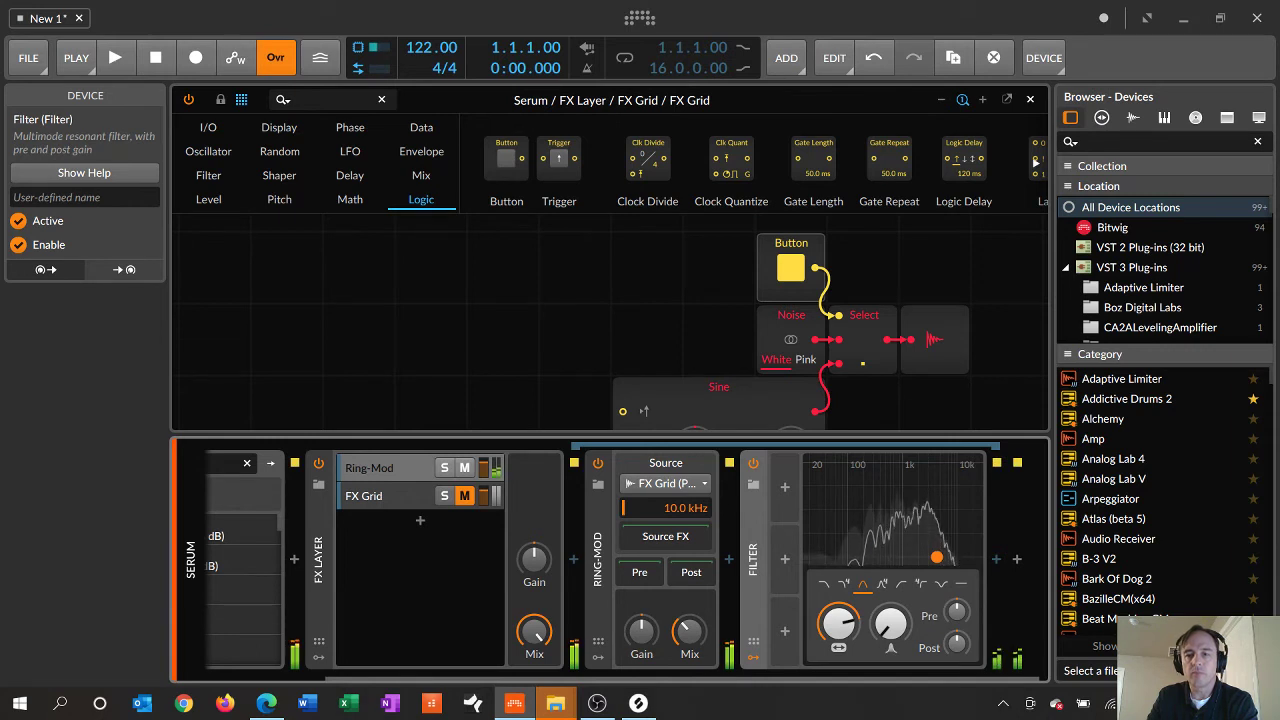
pyautogui.hotkey('ctrl', 'z')
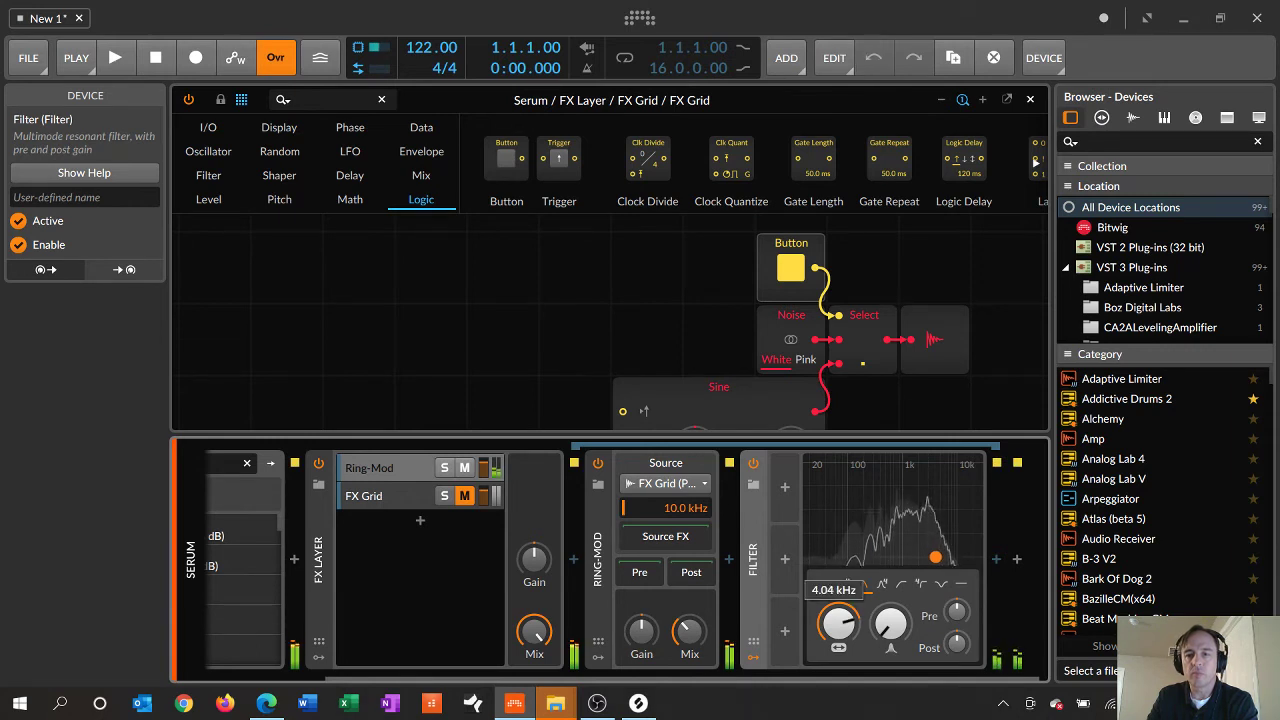
pyautogui.moveTo(839, 623)
pyautogui.mouseDown()
pyautogui.moveTo(838, 644)
pyautogui.moveTo(838, 555)
pyautogui.moveTo(838, 594)
pyautogui.mouseUp()
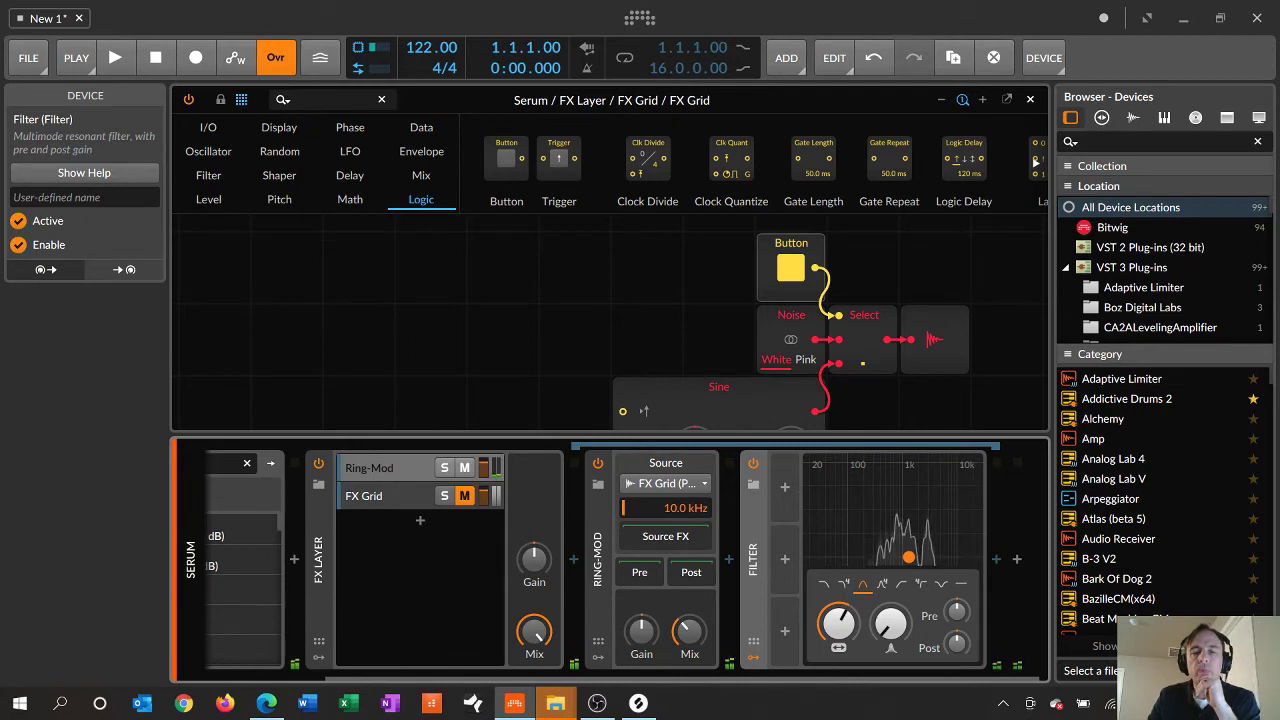
pyautogui.moveTo(820, 530)
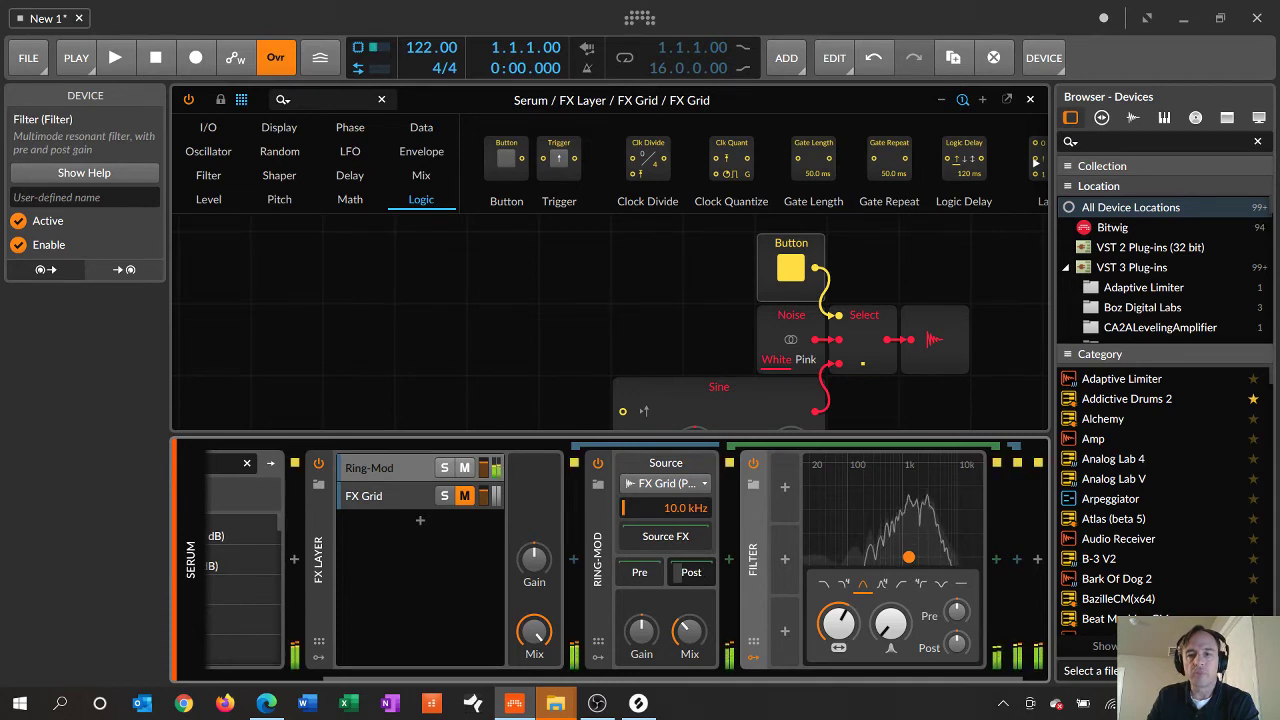
pyautogui.moveTo(838, 623); pyautogui.dragTo(838, 631)
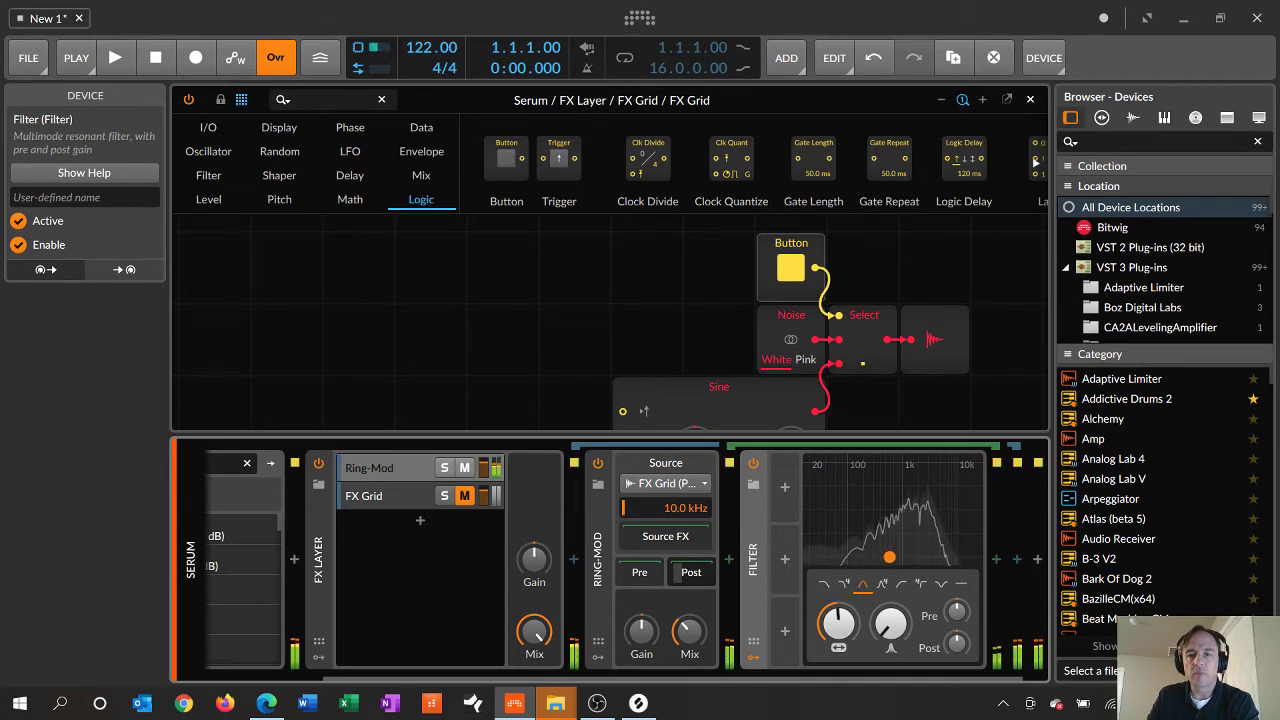
pyautogui.moveTo(689, 630); pyautogui.dragTo(689, 614)
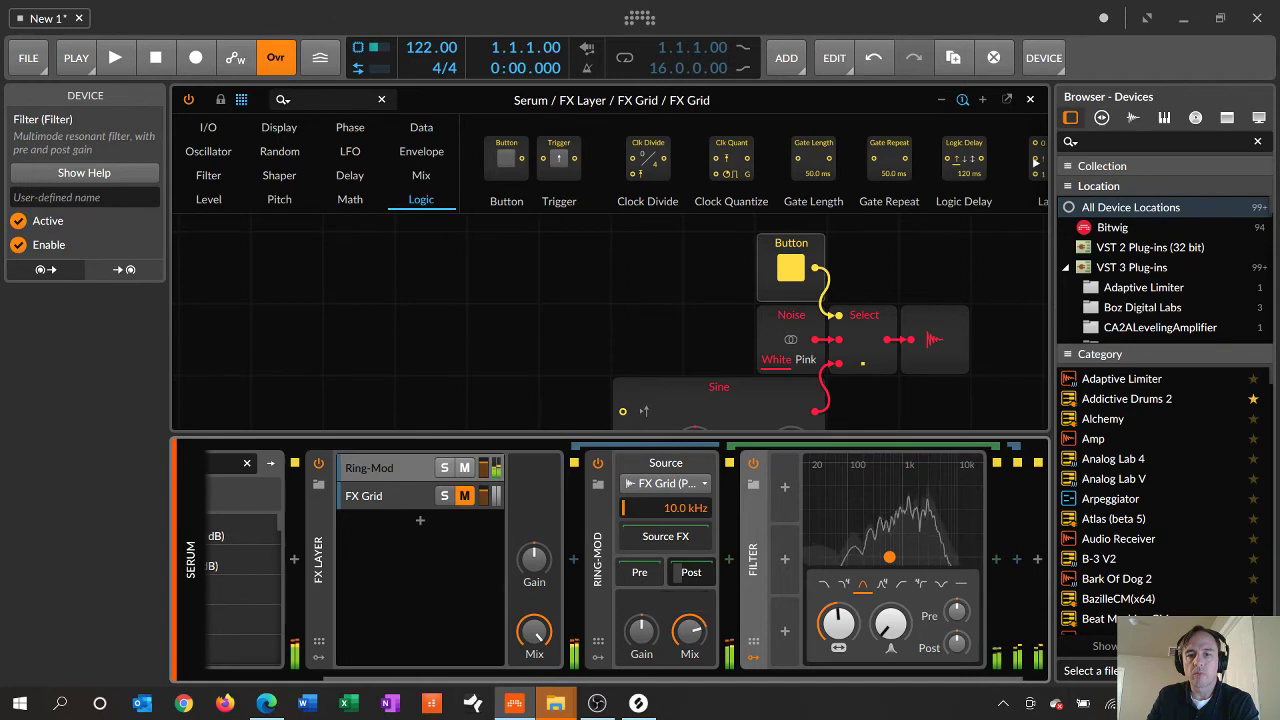
pyautogui.moveTo(838, 622); pyautogui.dragTo(838, 640)
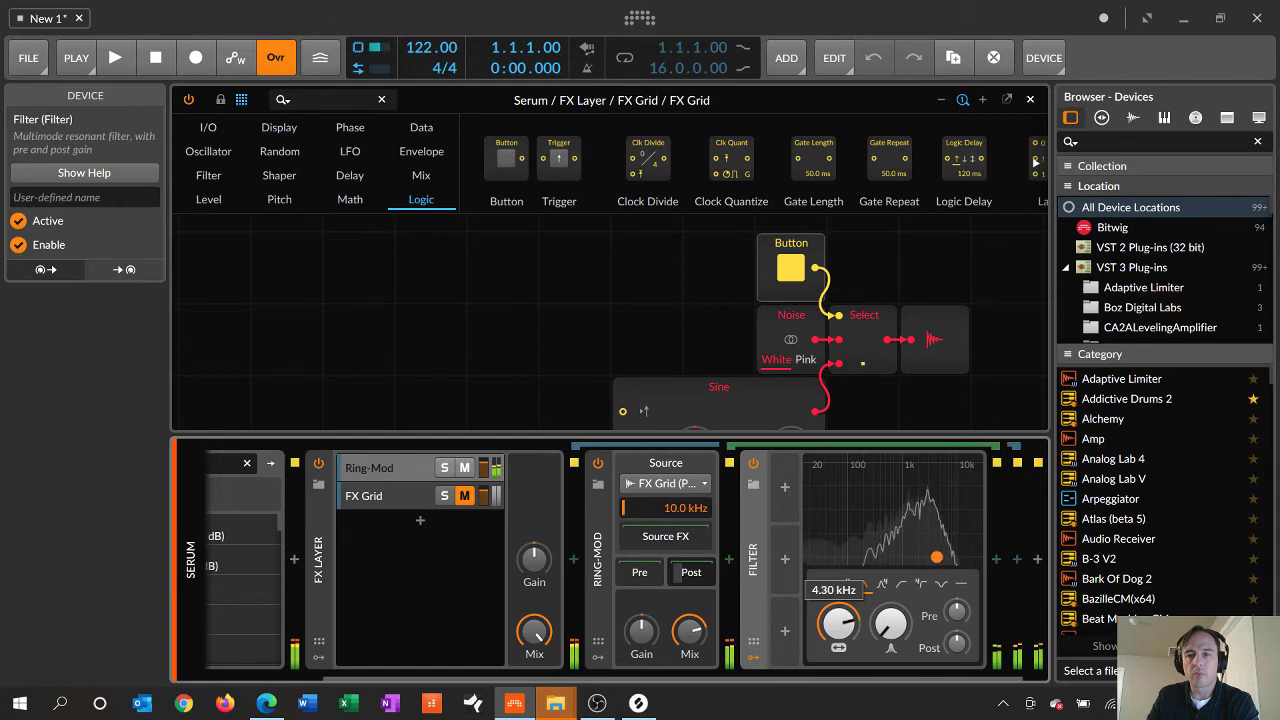
pyautogui.moveTo(838, 622); pyautogui.dragTo(838, 623)
# - Switch the Button off to ring-modulate with noise, and lower both the Ring-Mod's Mix and the Filter's frequency
pyautogui.click(790, 268)
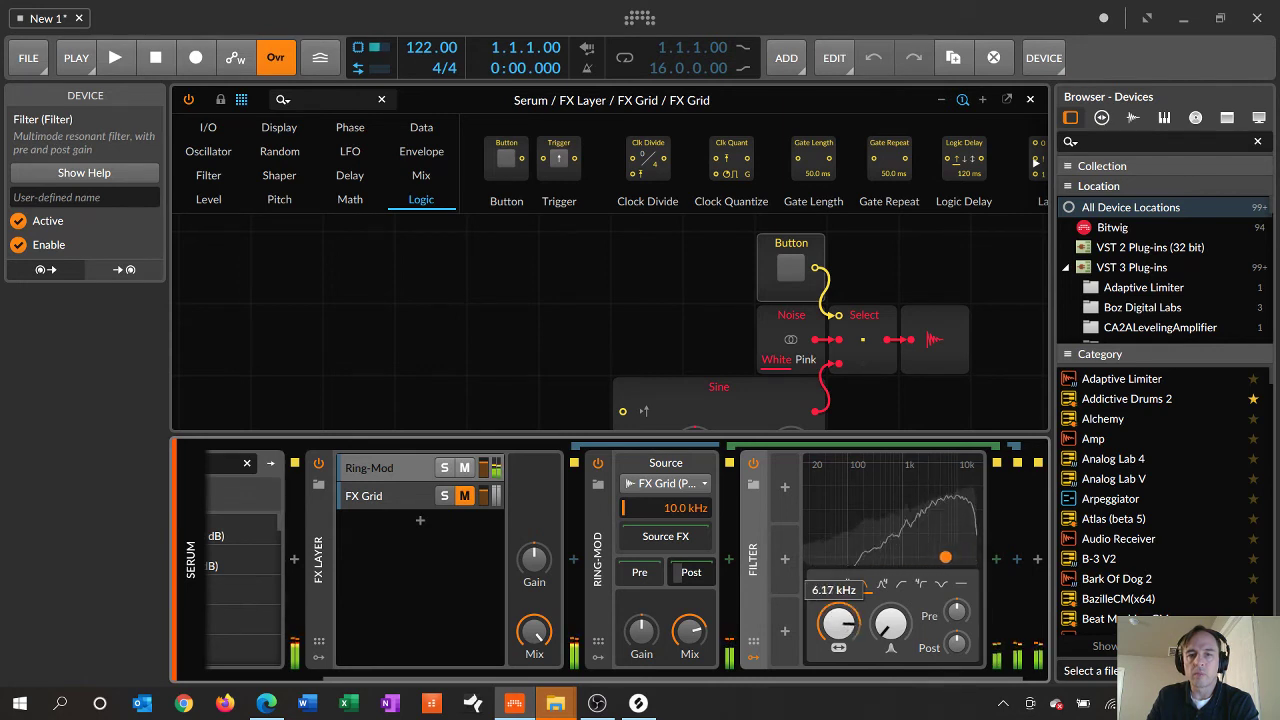
pyautogui.moveTo(839, 624); pyautogui.dragTo(839, 627)
pyautogui.click(318, 464)
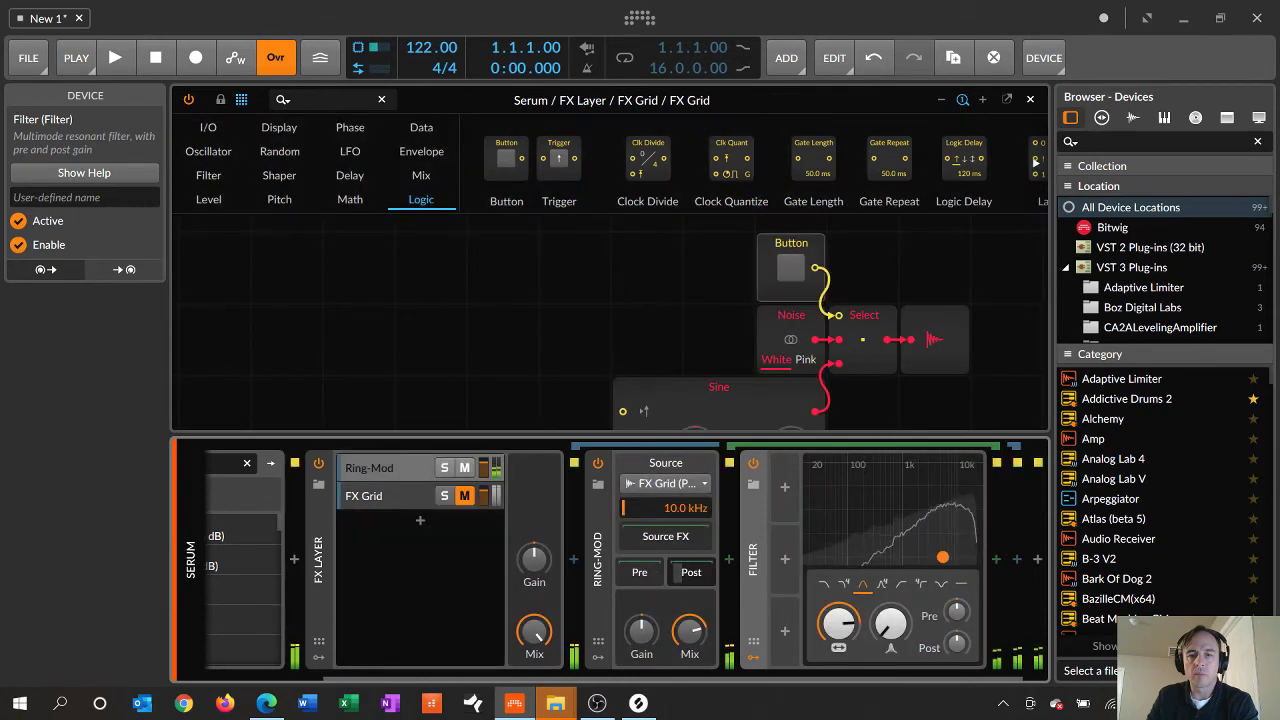
pyautogui.moveTo(689, 631); pyautogui.dragTo(689, 663)
pyautogui.moveTo(840, 620); pyautogui.dragTo(840, 630)
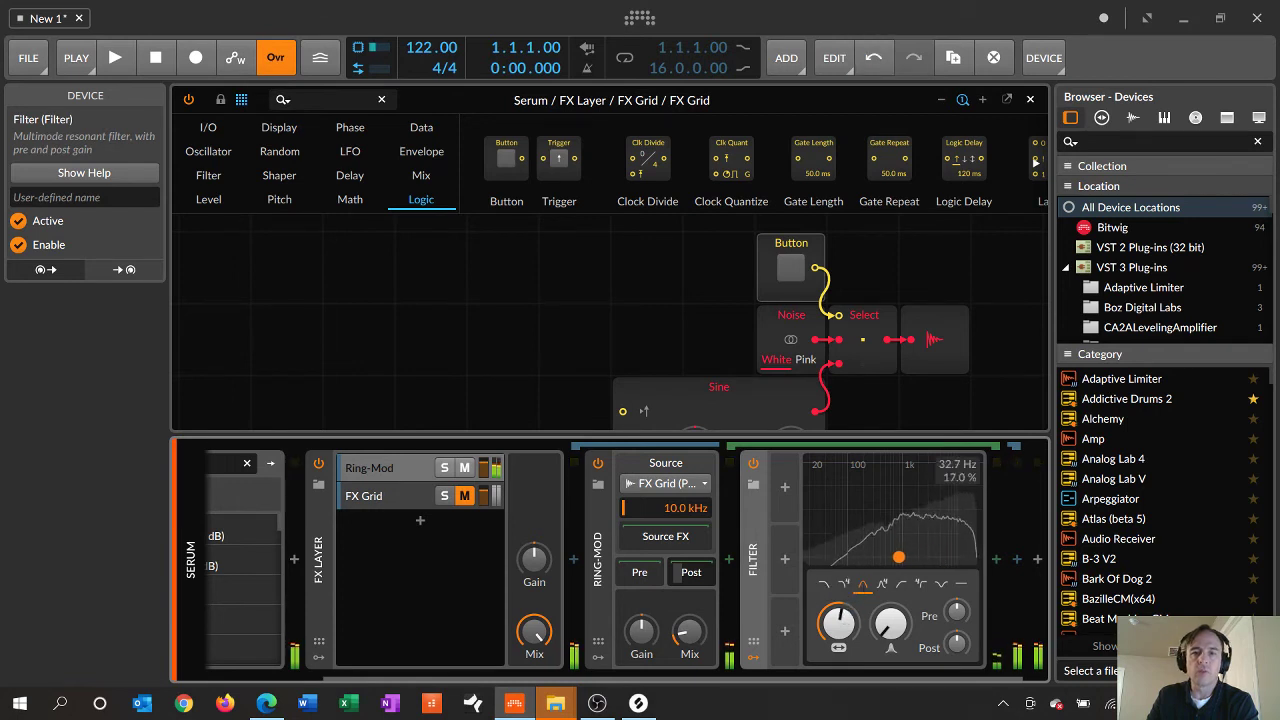
# - Switch the Button back on to select the Sine and raise the Filter's frequency
pyautogui.click(791, 268)
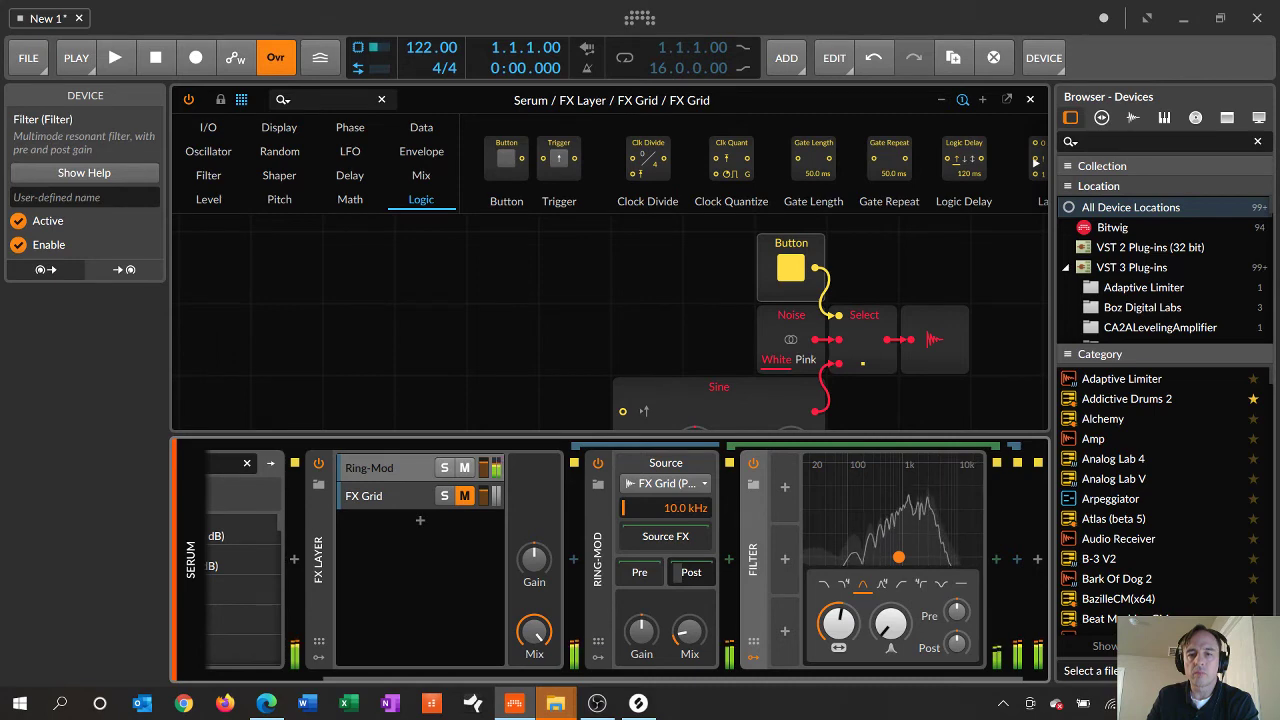
pyautogui.moveTo(838, 622)
pyautogui.mouseDown()
pyautogui.moveTo(838, 634)
pyautogui.moveTo(838, 610)
pyautogui.mouseUp()
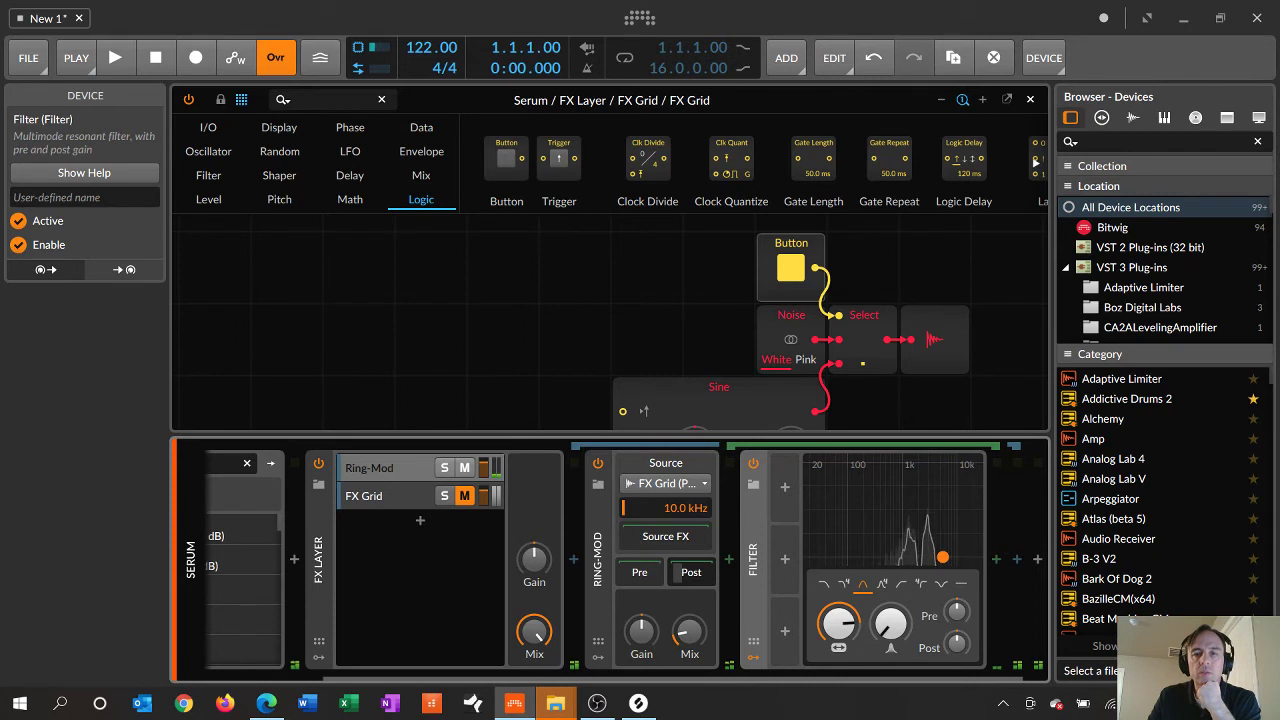
# - Replace the Sine oscillator in the FX Grid with a Wavetable oscillator
pyautogui.scroll(-2, 790, 320)
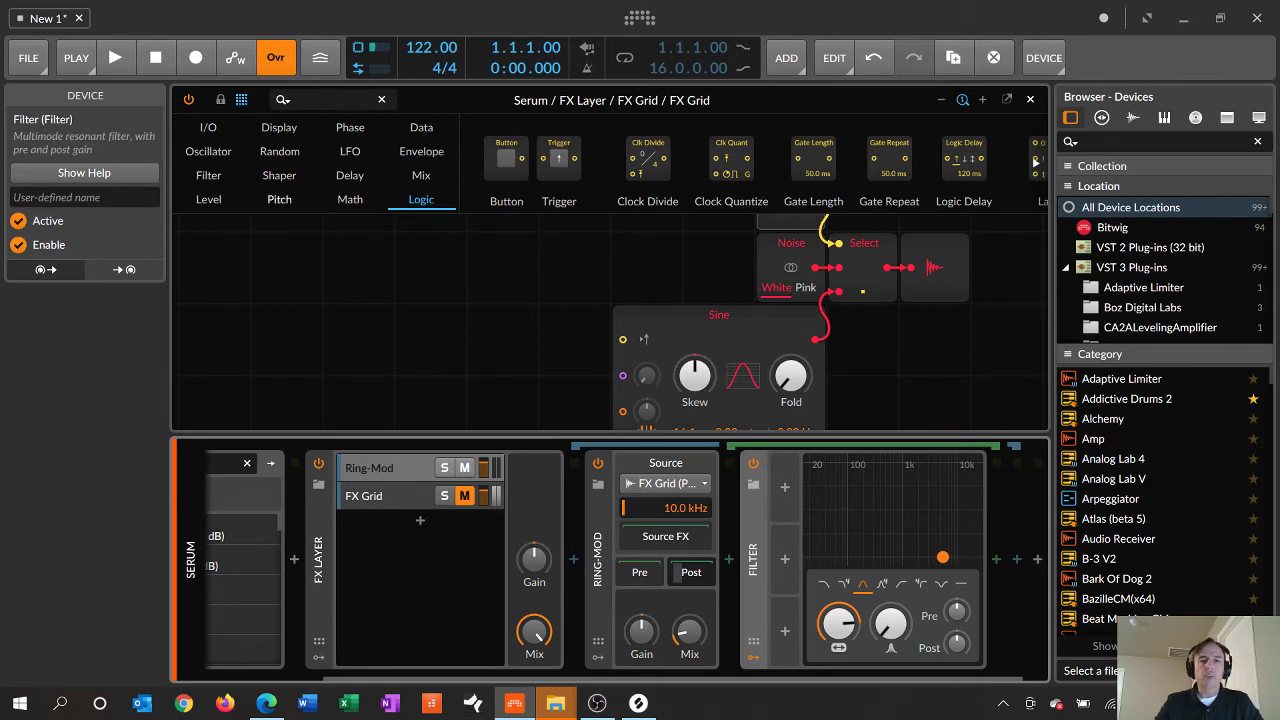
pyautogui.click(208, 151)
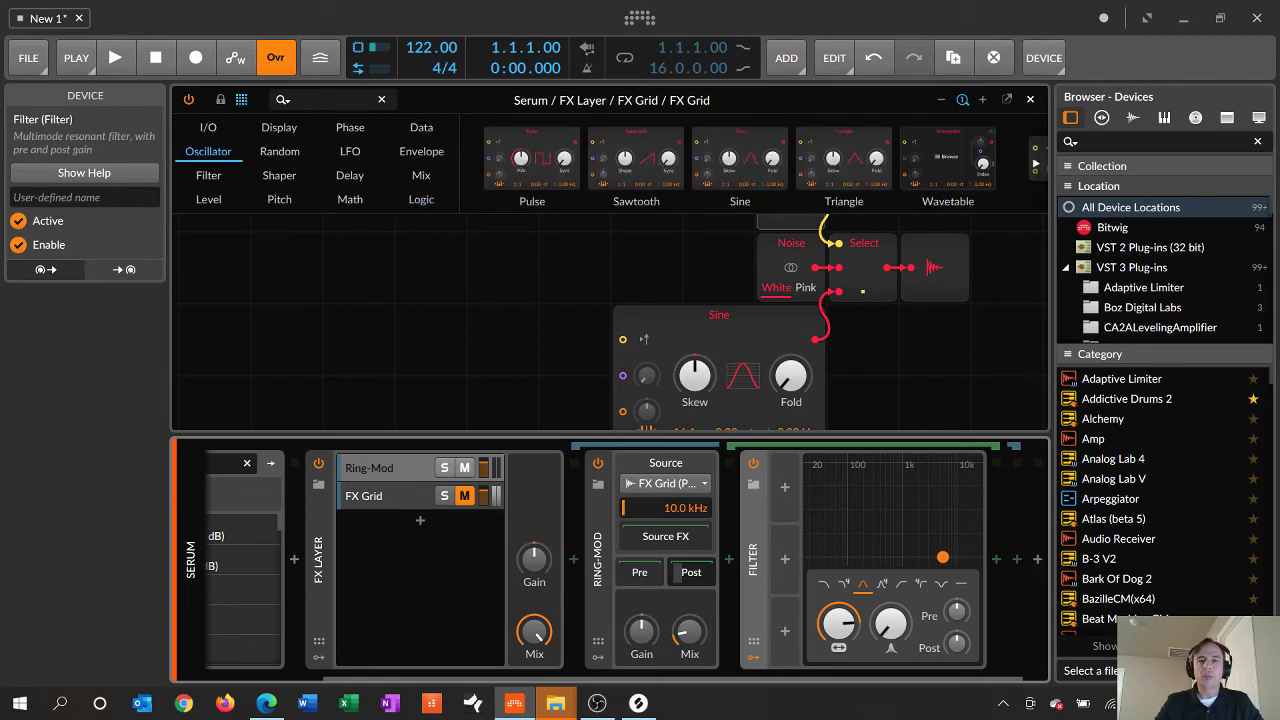
pyautogui.moveTo(947, 160); pyautogui.dragTo(720, 352)
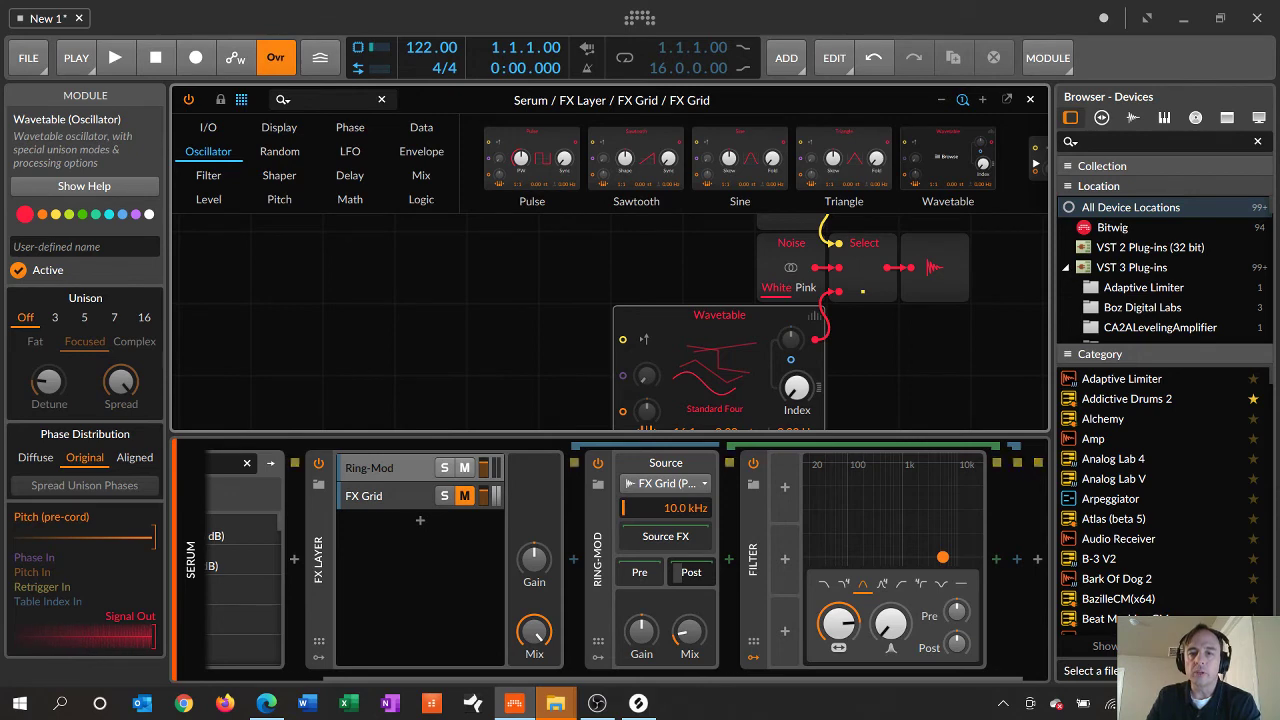
# - Try the Wavetable's Index by raising it and returning it to minimum, and lower the Filter's frequency
pyautogui.moveTo(797, 388); pyautogui.dragTo(797, 366)
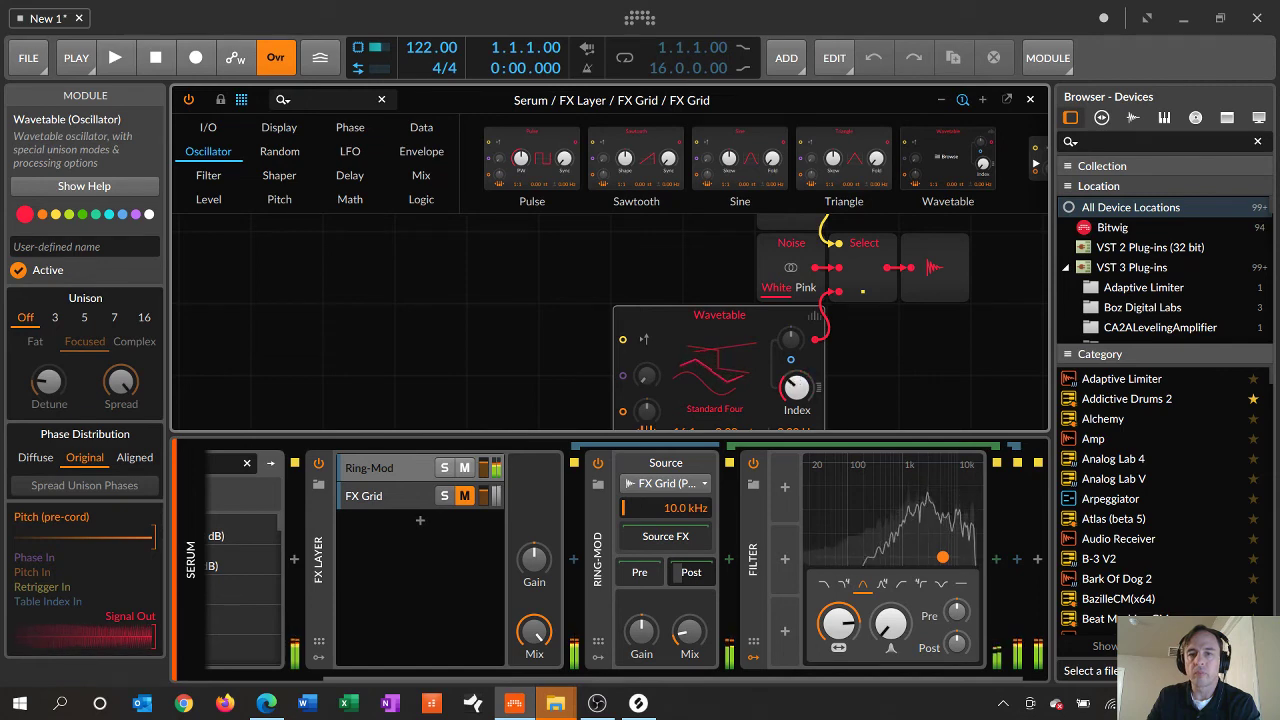
pyautogui.moveTo(797, 388); pyautogui.dragTo(797, 446)
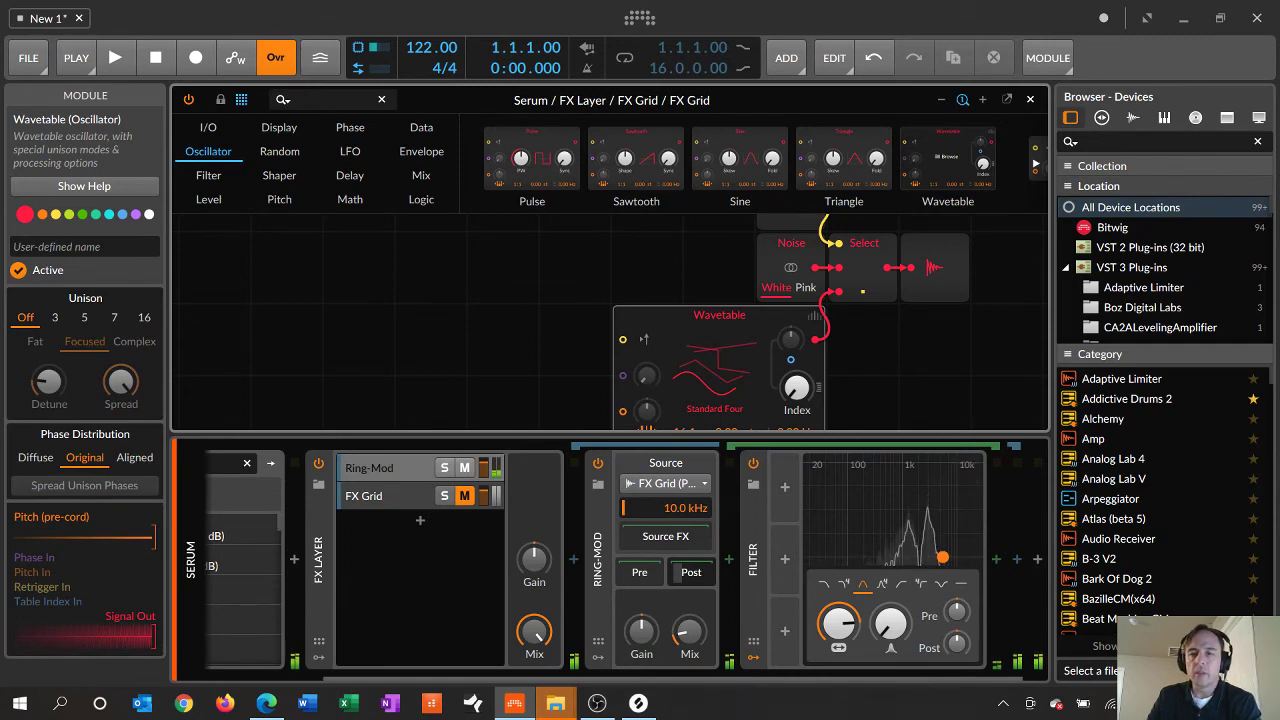
pyautogui.moveTo(839, 623); pyautogui.dragTo(839, 651)
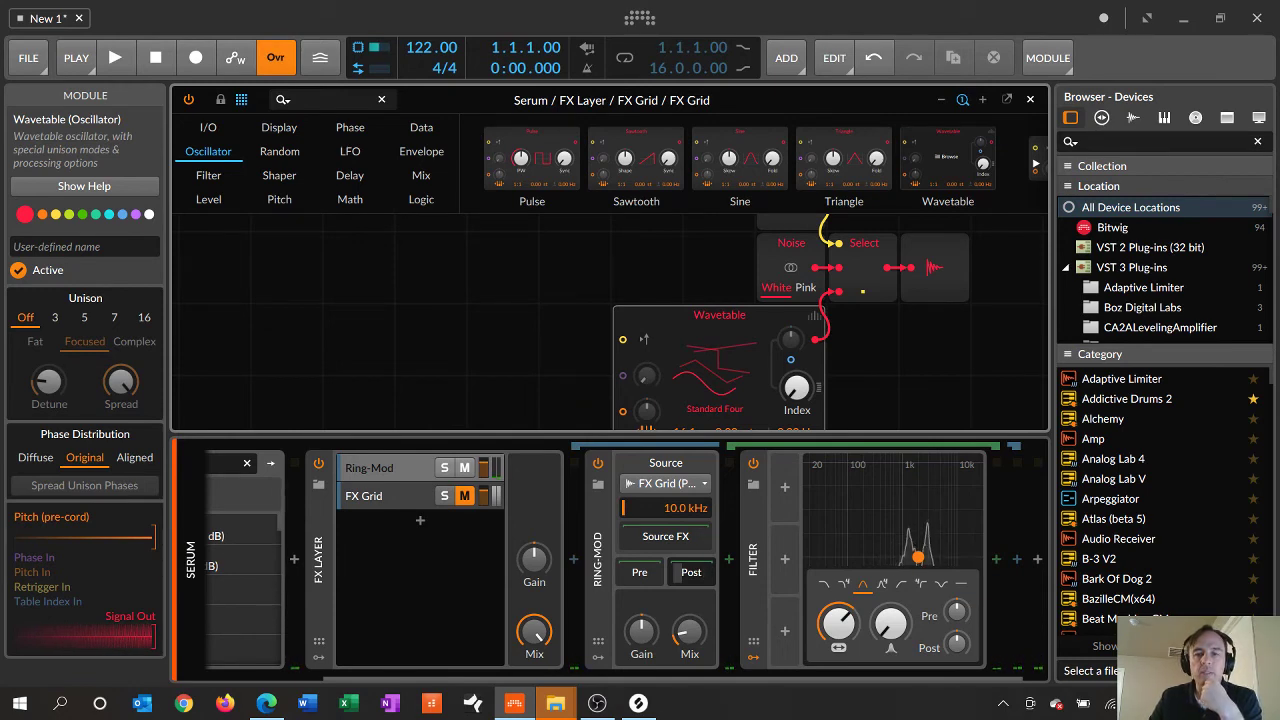
# - Show the FX Layer's remote controls, create a Perform preset page, and open that page in the Remote Controls Editor
pyautogui.hscroll(-1, 640, 556)
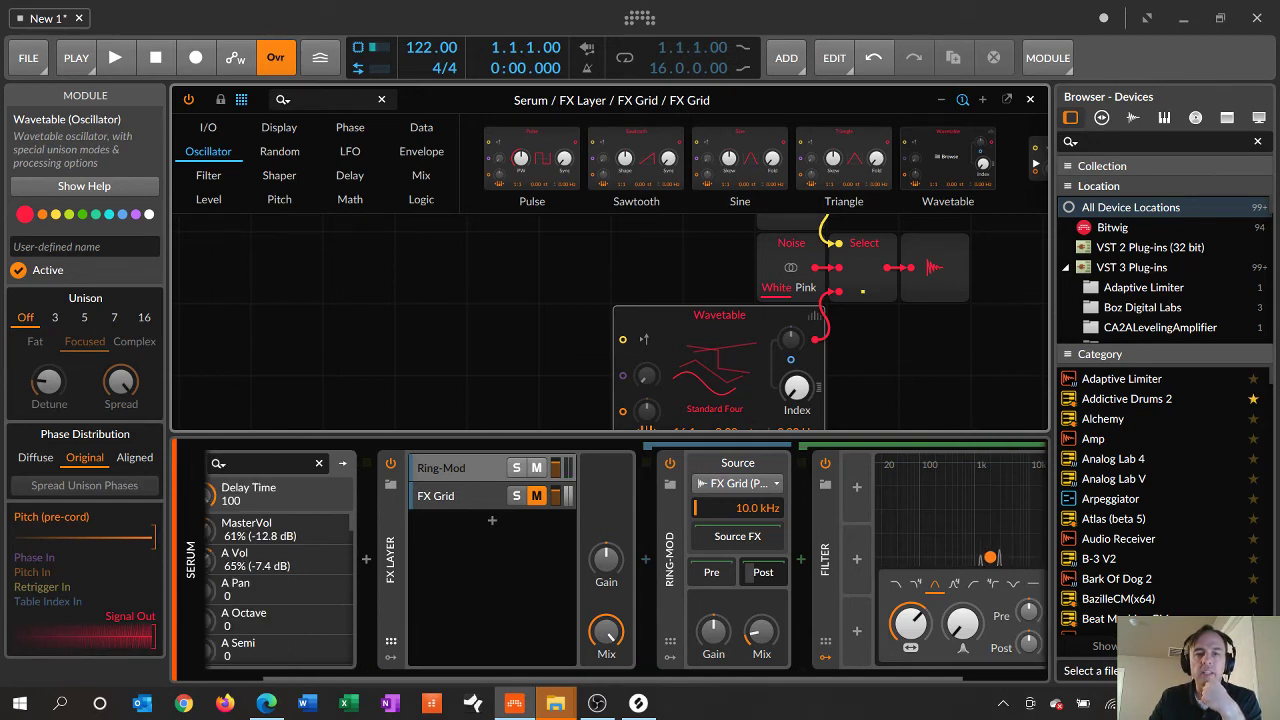
pyautogui.click(391, 641)
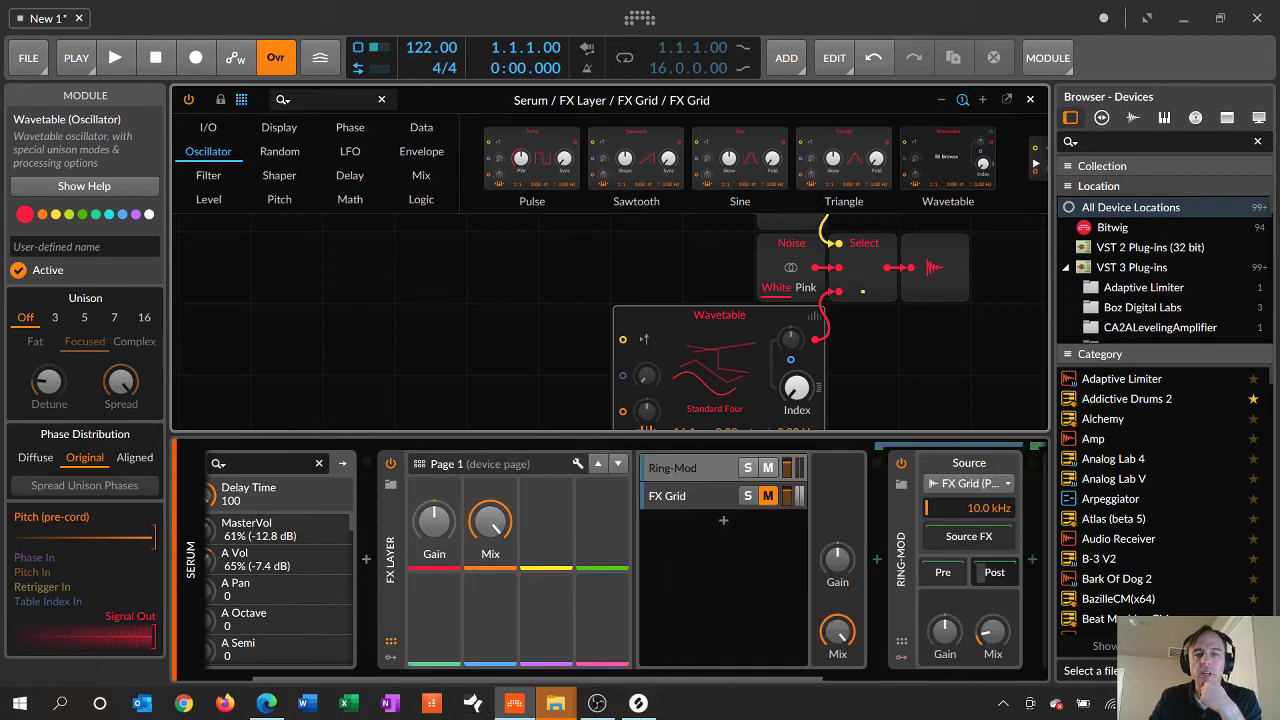
pyautogui.click(578, 464)
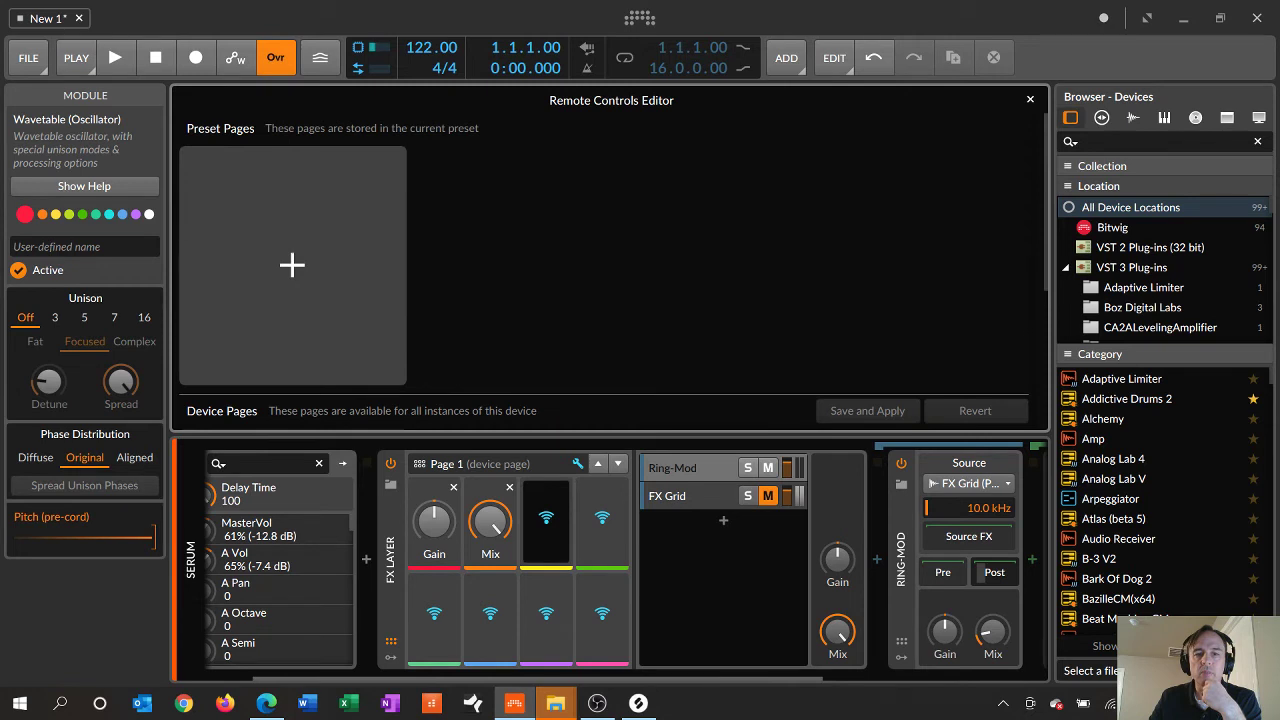
pyautogui.hscroll(2, 546, 521)
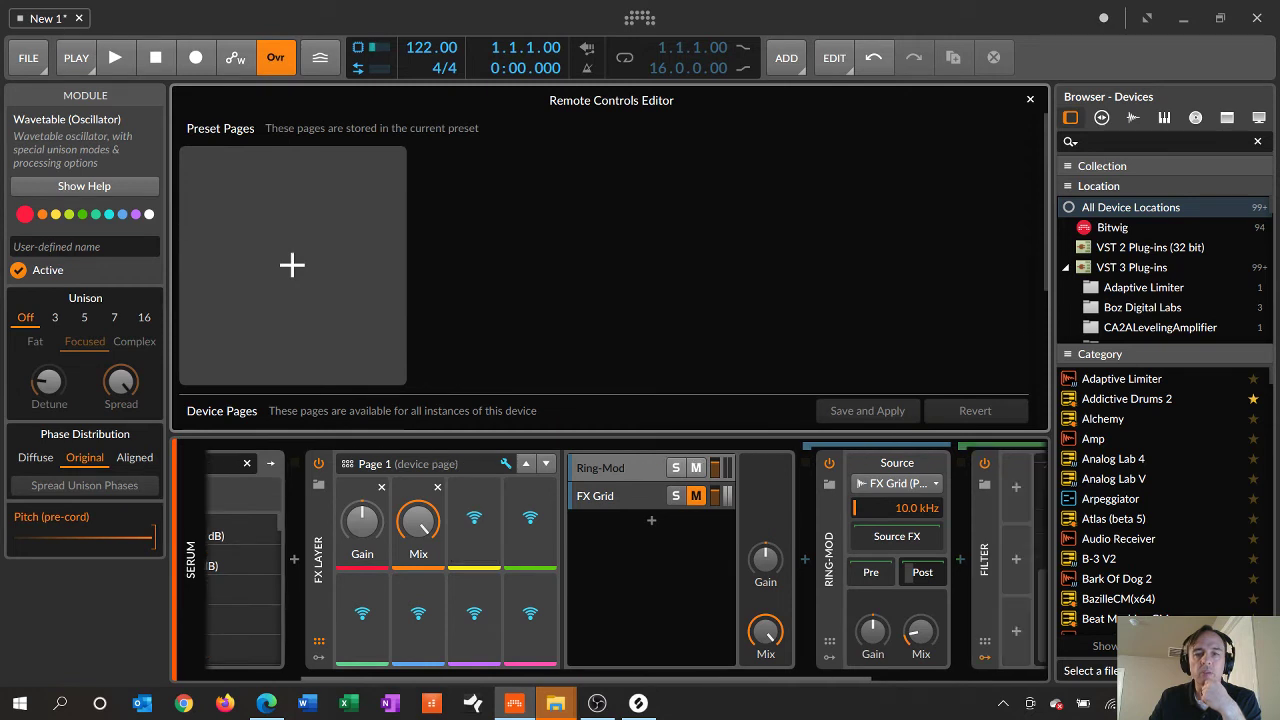
pyautogui.click(362, 616)
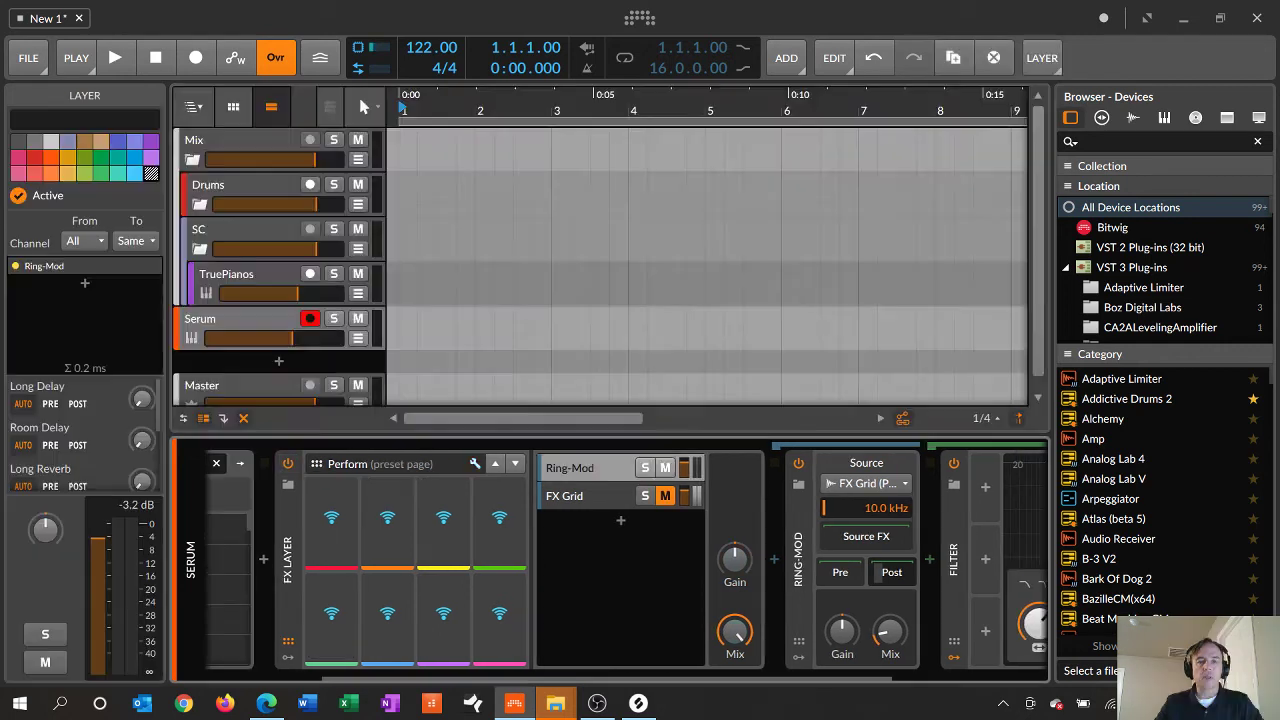
pyautogui.click(475, 464)
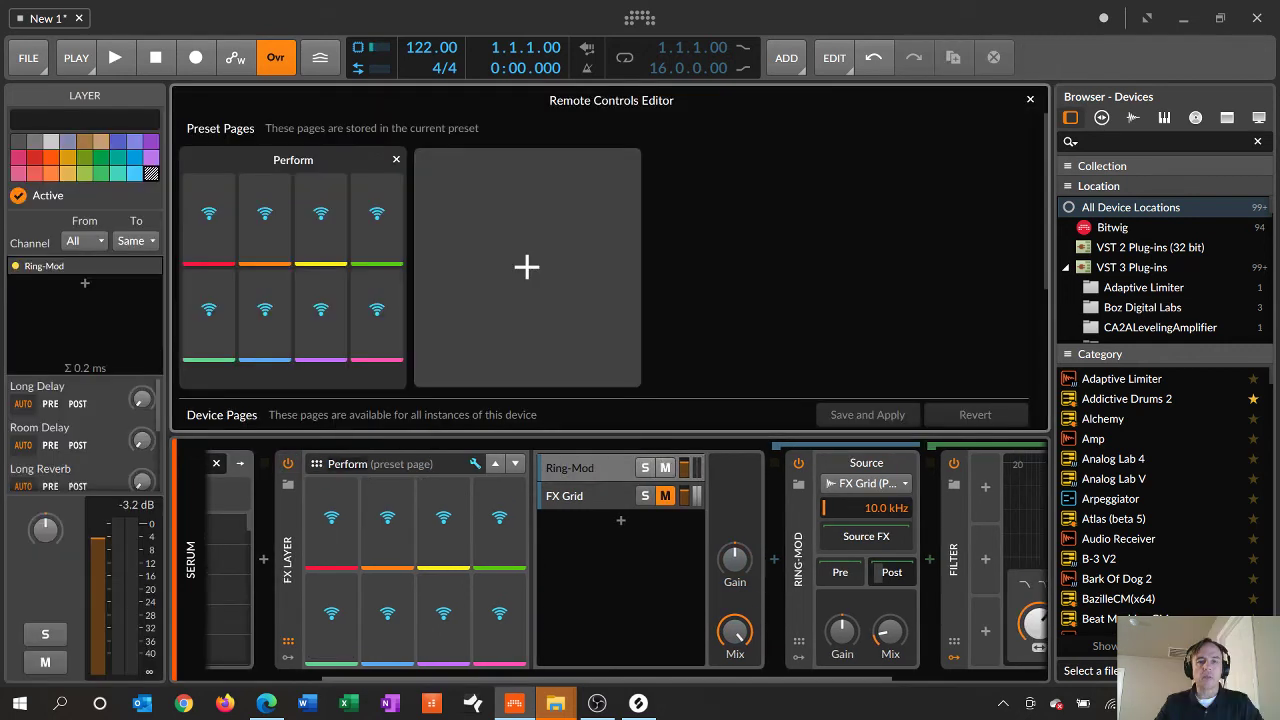
# - Map the Ring-Mod's Mix to the first remote control slot of the Perform page
pyautogui.click(209, 218)
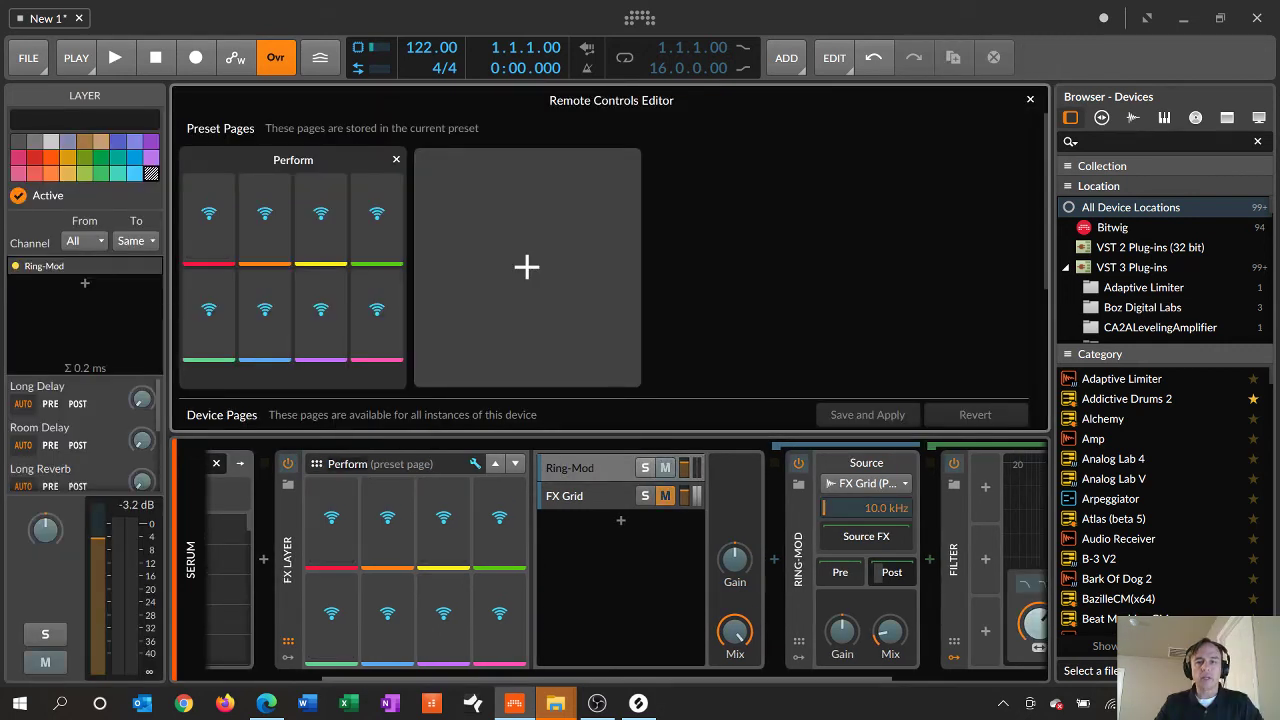
pyautogui.hscroll(3, 612, 572)
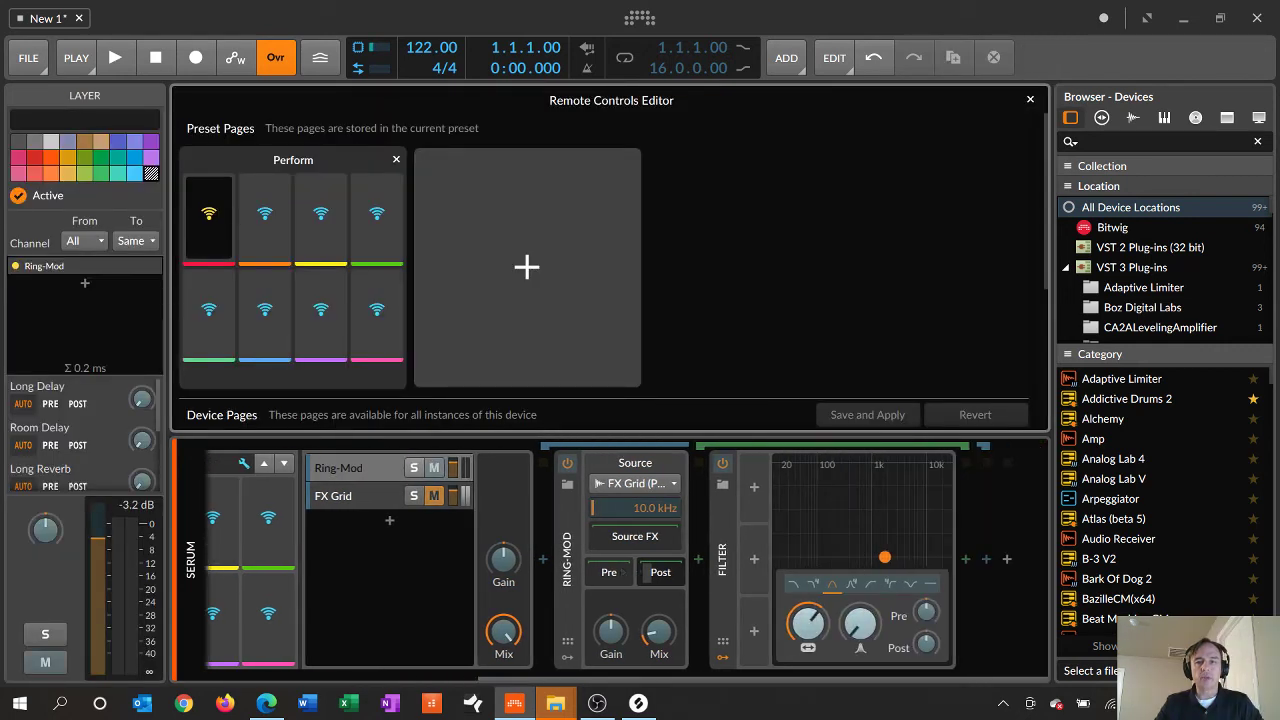
pyautogui.click(658, 632)
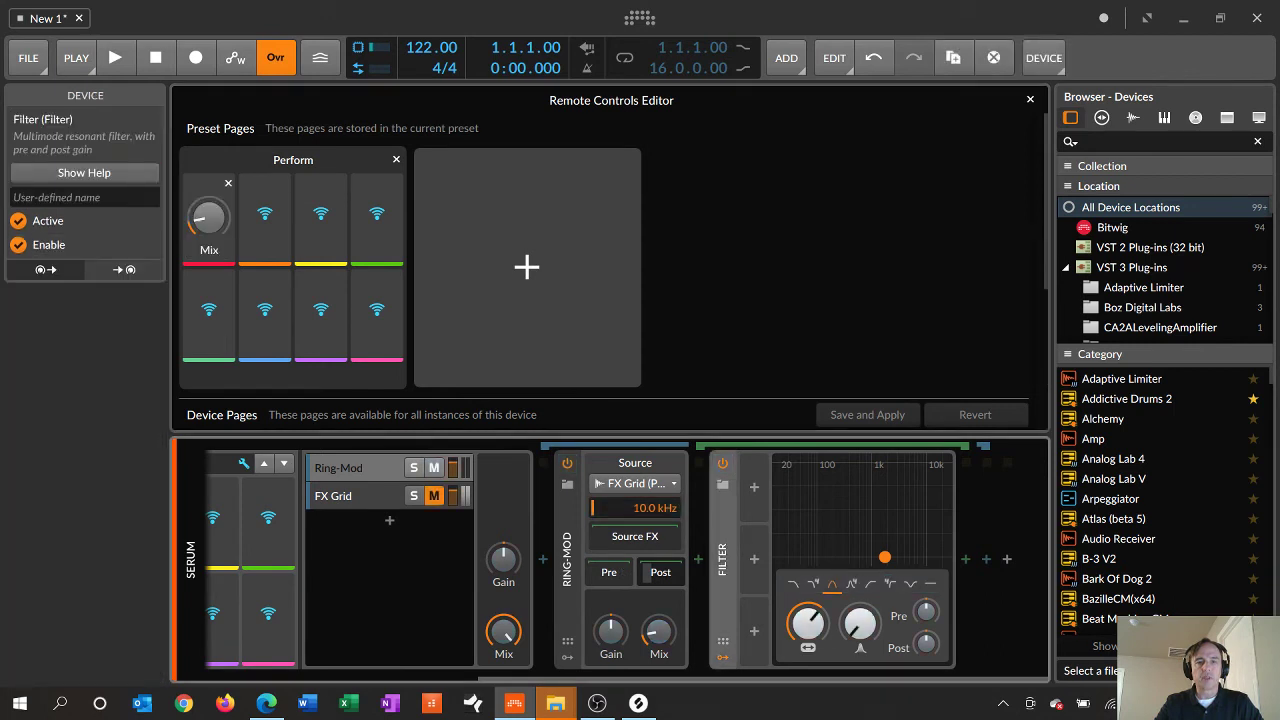
# - Map the Filter's frequency to the second remote control slot of the Perform page
pyautogui.hscroll(-1, 640, 560)
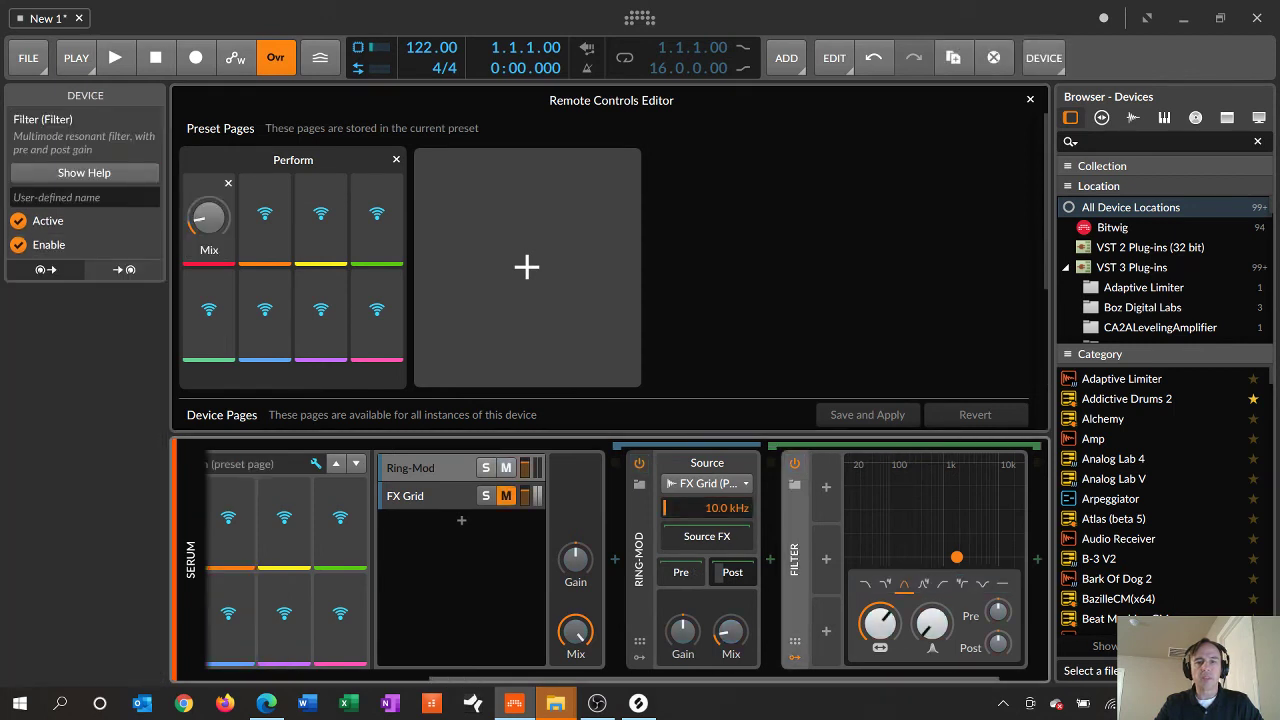
pyautogui.hscroll(-1, 610, 560)
pyautogui.click(300, 520)
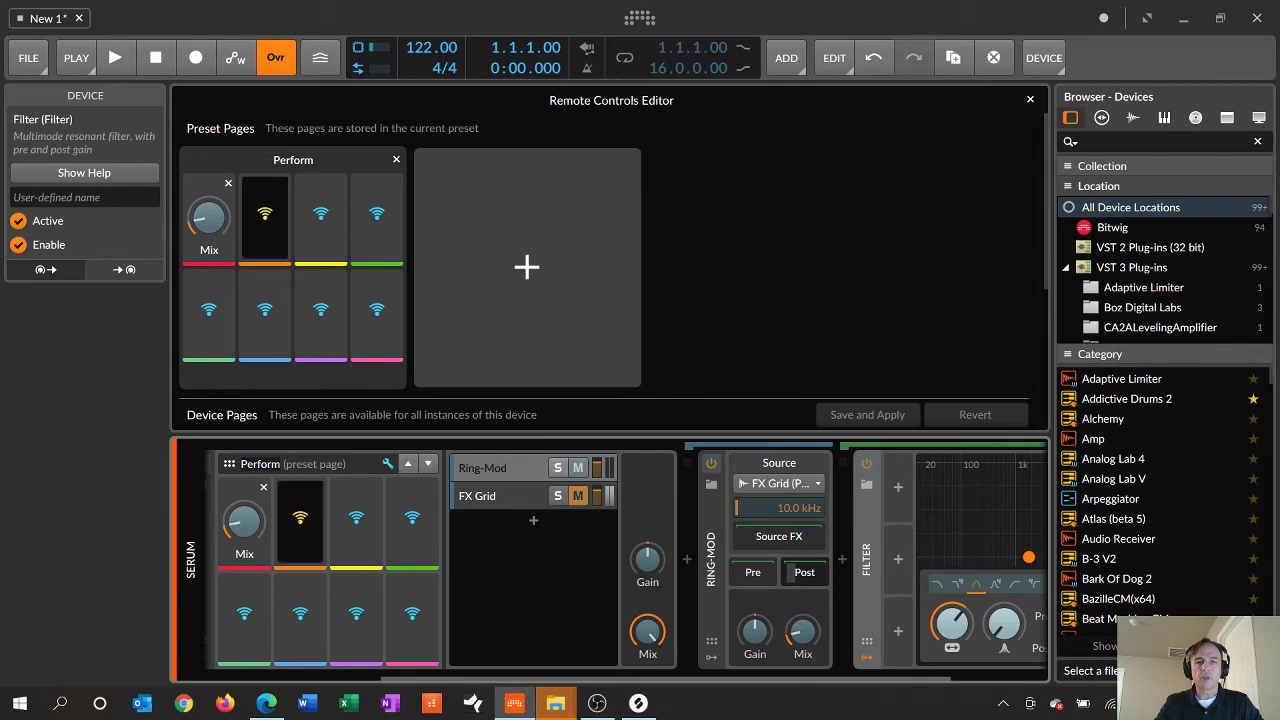
pyautogui.hscroll(4, 610, 555)
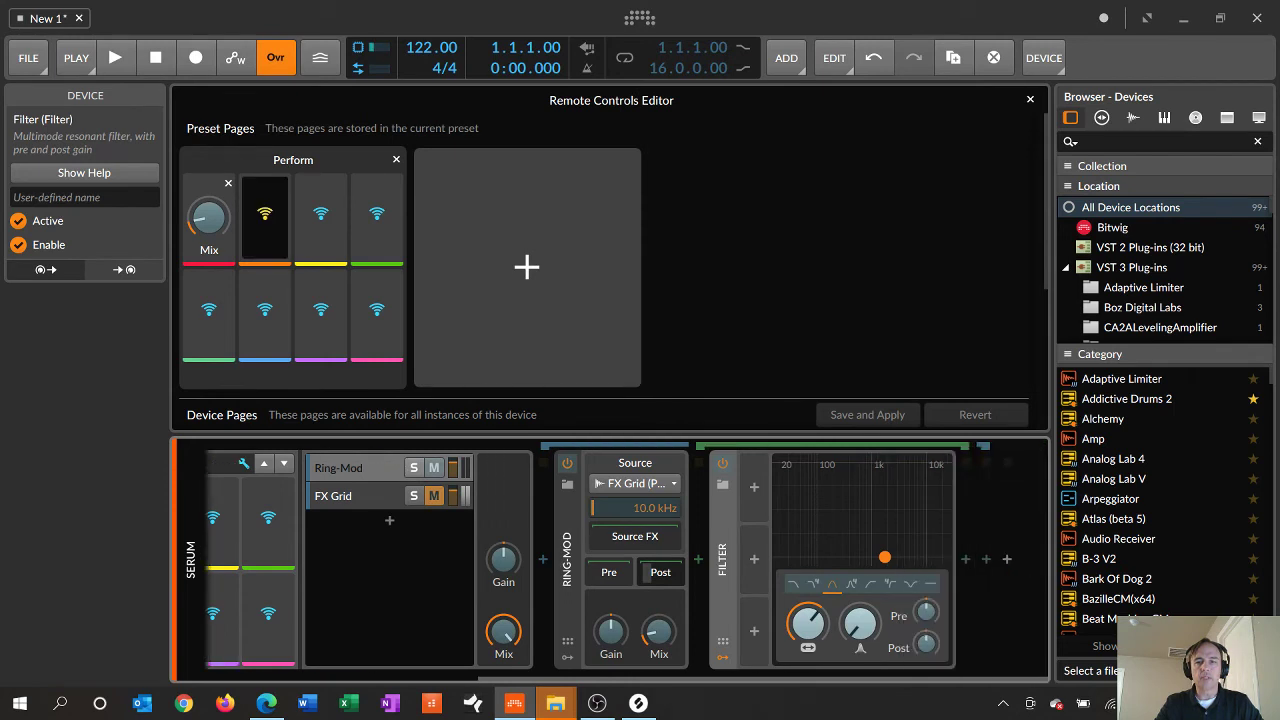
pyautogui.click(808, 621)
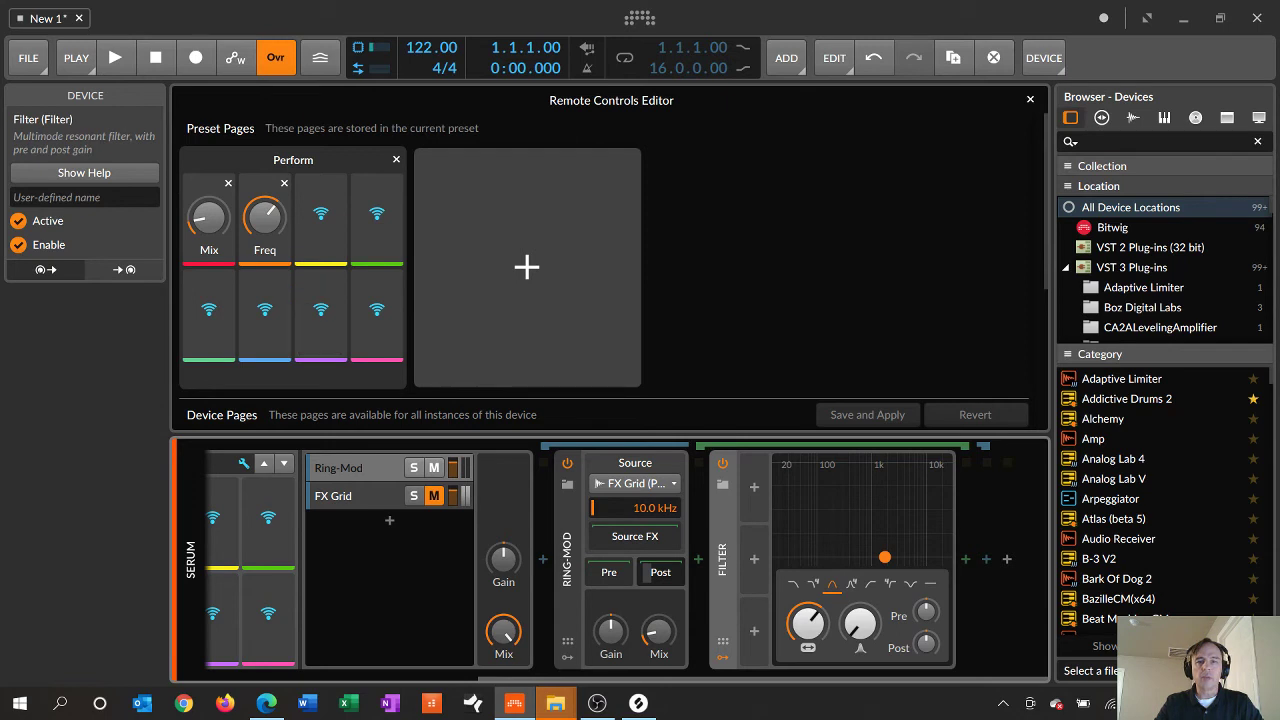
# - Map the FX Grid's Wavetable Index and Button to the third and fourth remote control slots of the Perform page
pyautogui.click(345, 496)
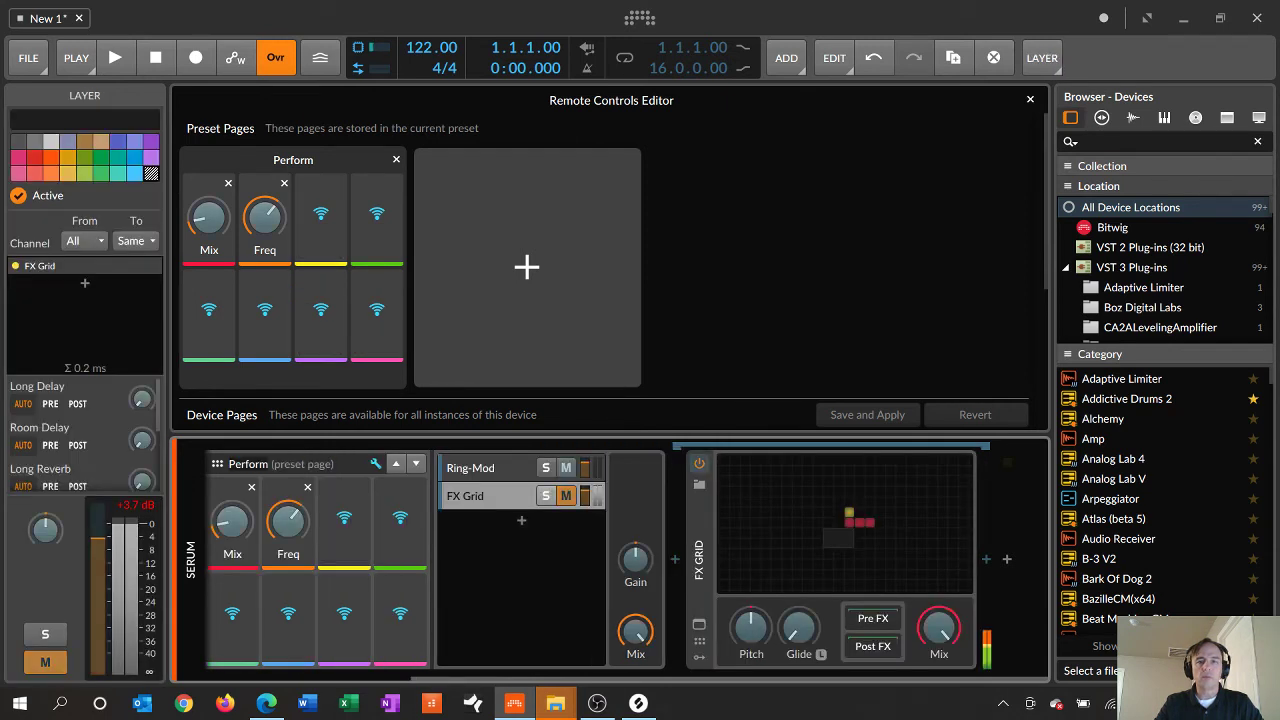
pyautogui.click(846, 525)
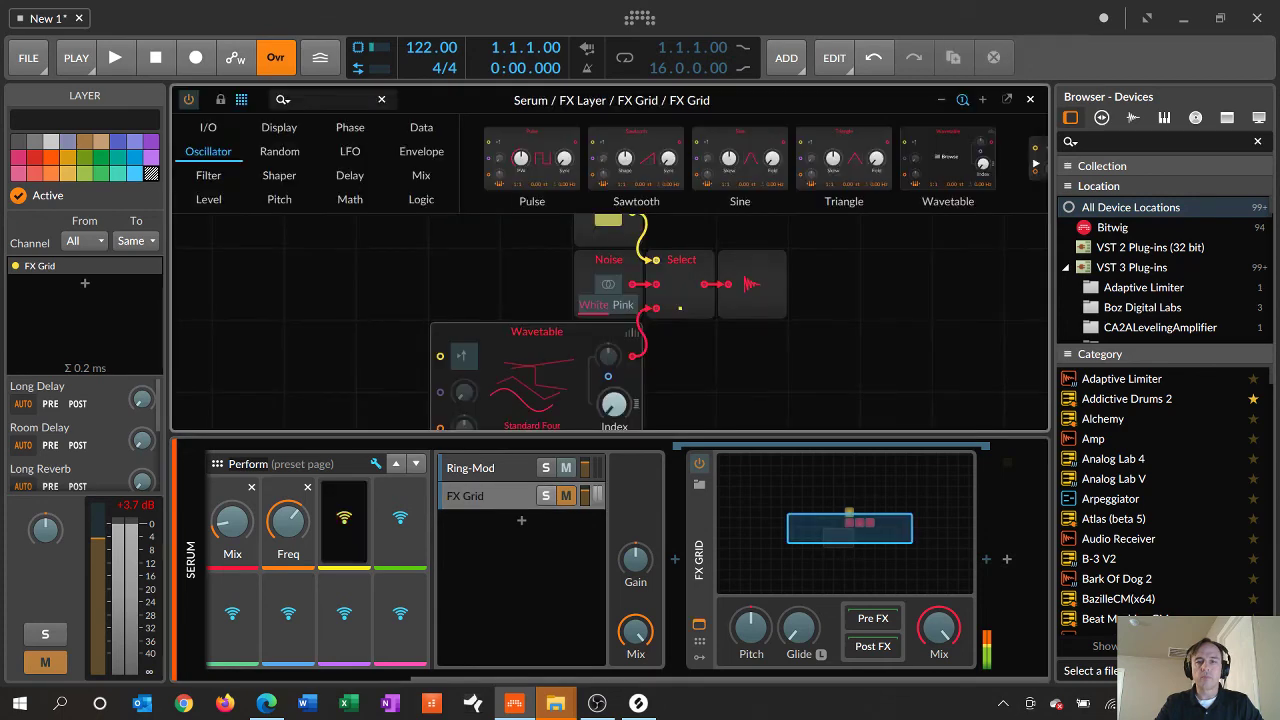
pyautogui.click(614, 403)
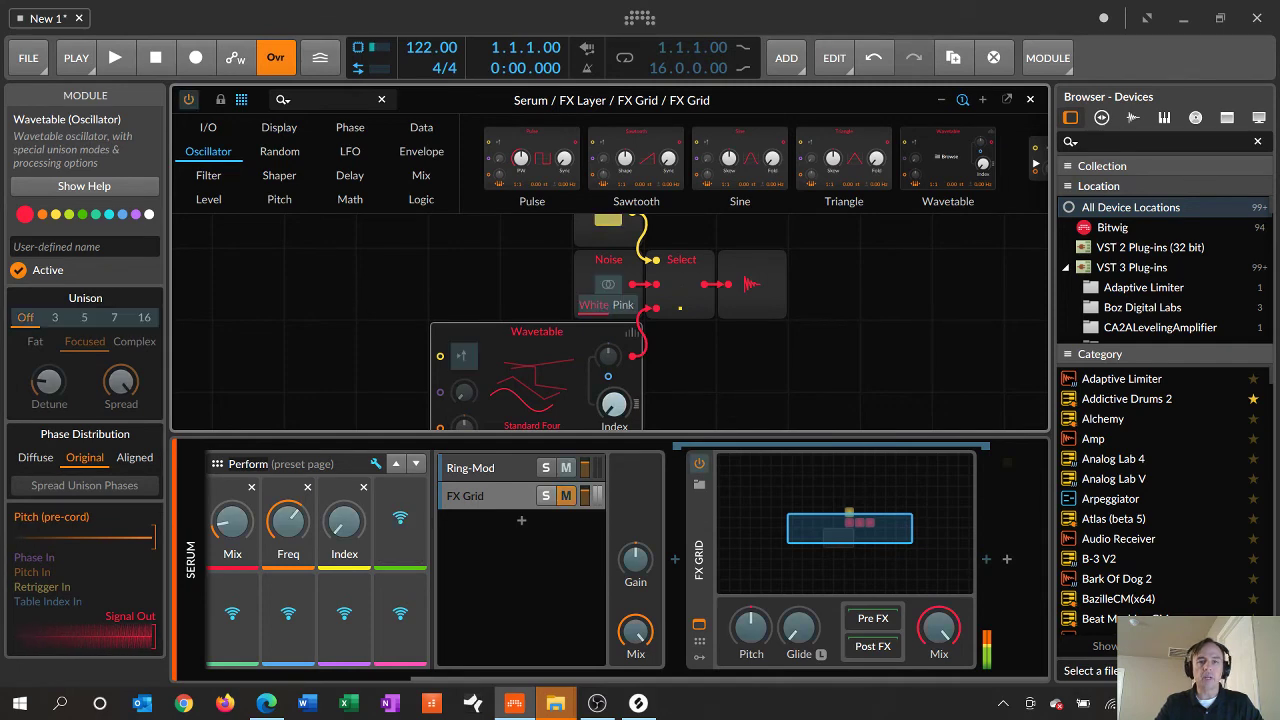
pyautogui.scroll(3, 609, 320)
pyautogui.click(608, 284)
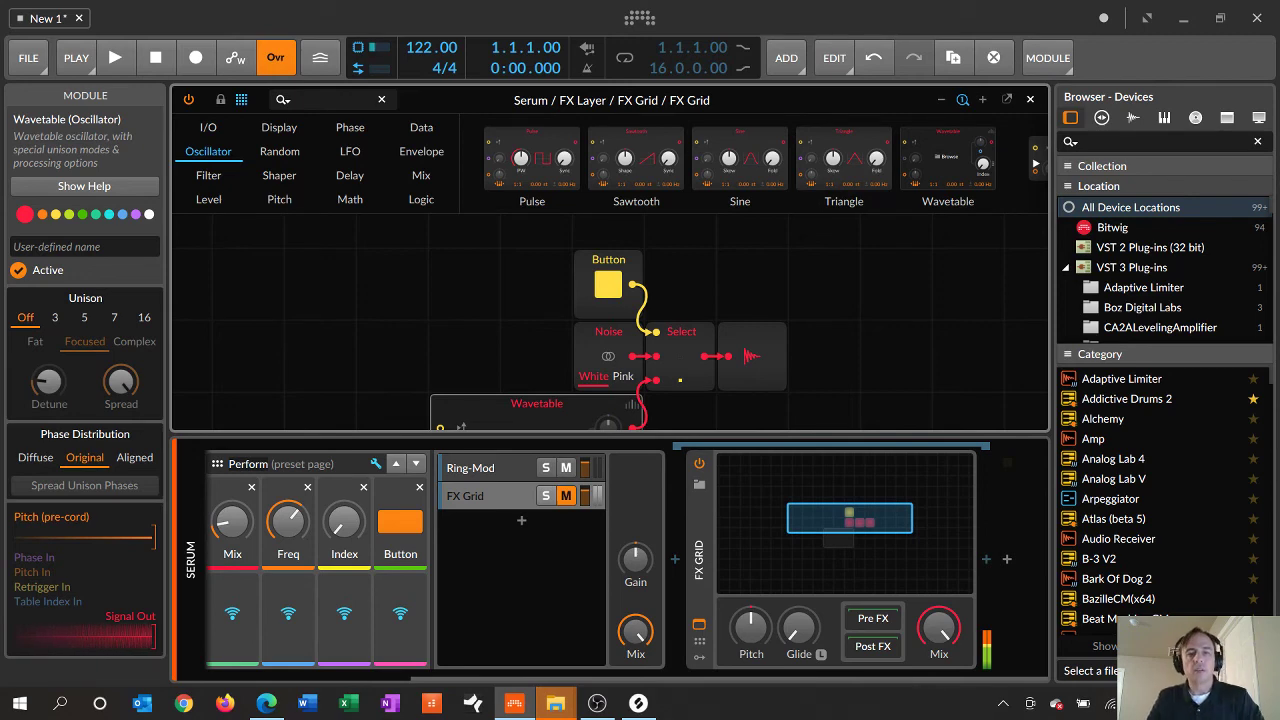
# - Collapse the FX Layer device and display only its Perform remote controls beside the device name
pyautogui.hscroll(-1, 610, 560)
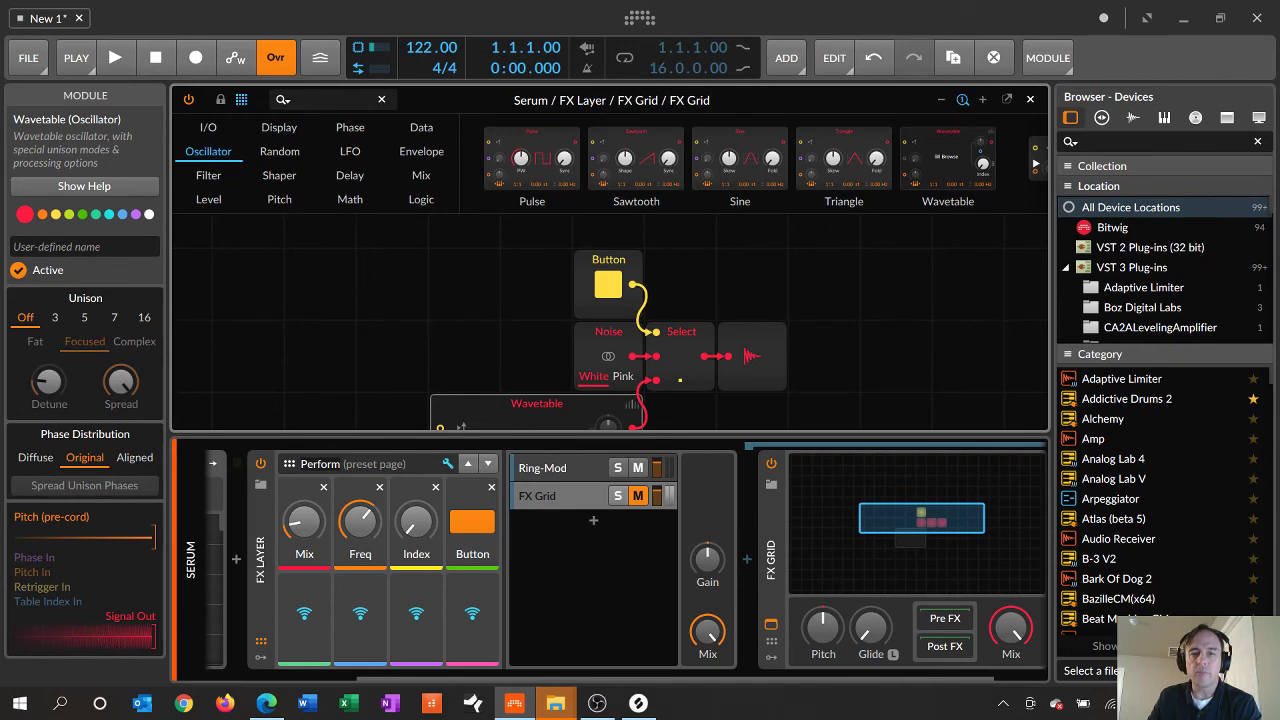
pyautogui.click(552, 496)
pyautogui.click(552, 496)
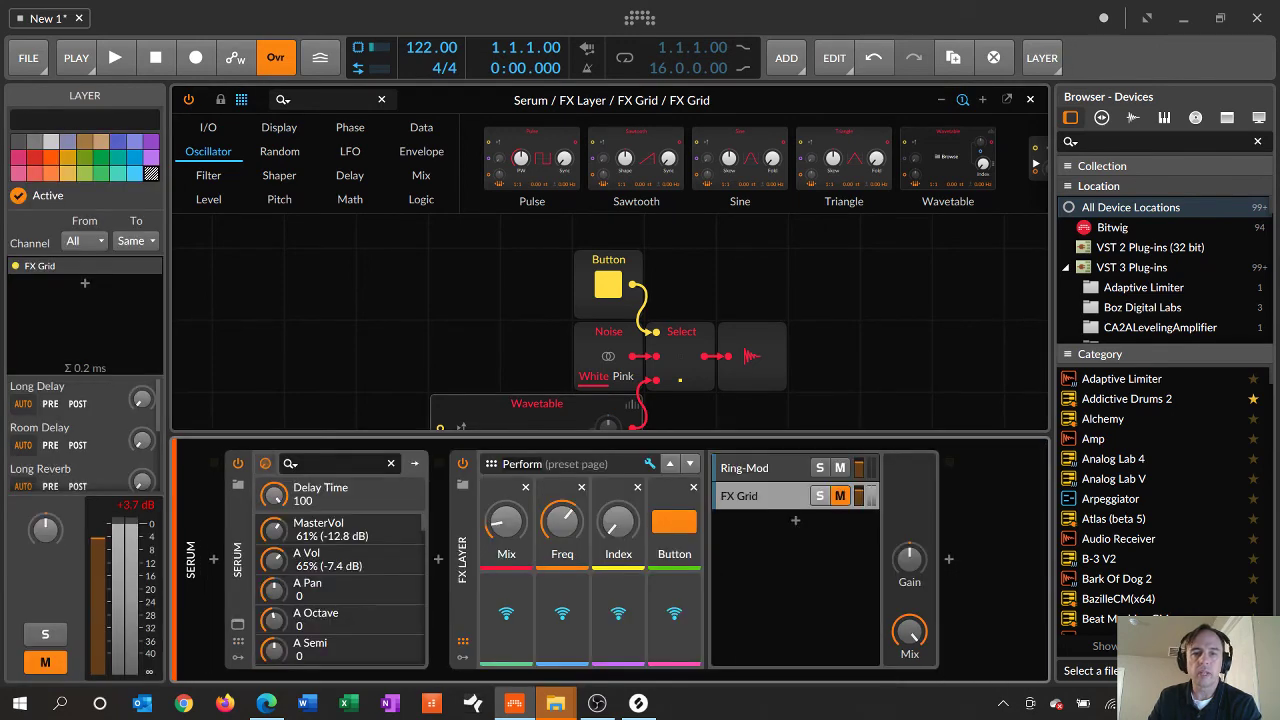
pyautogui.click(462, 560)
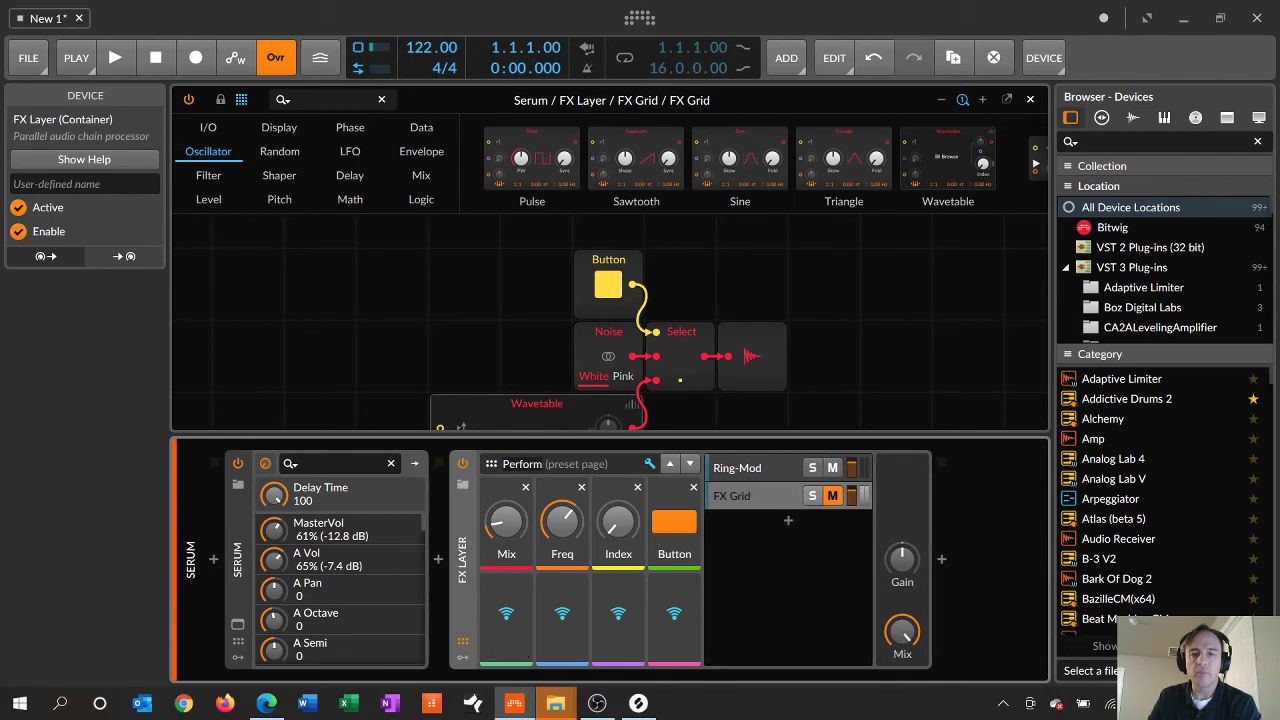
pyautogui.doubleClick(462, 560)
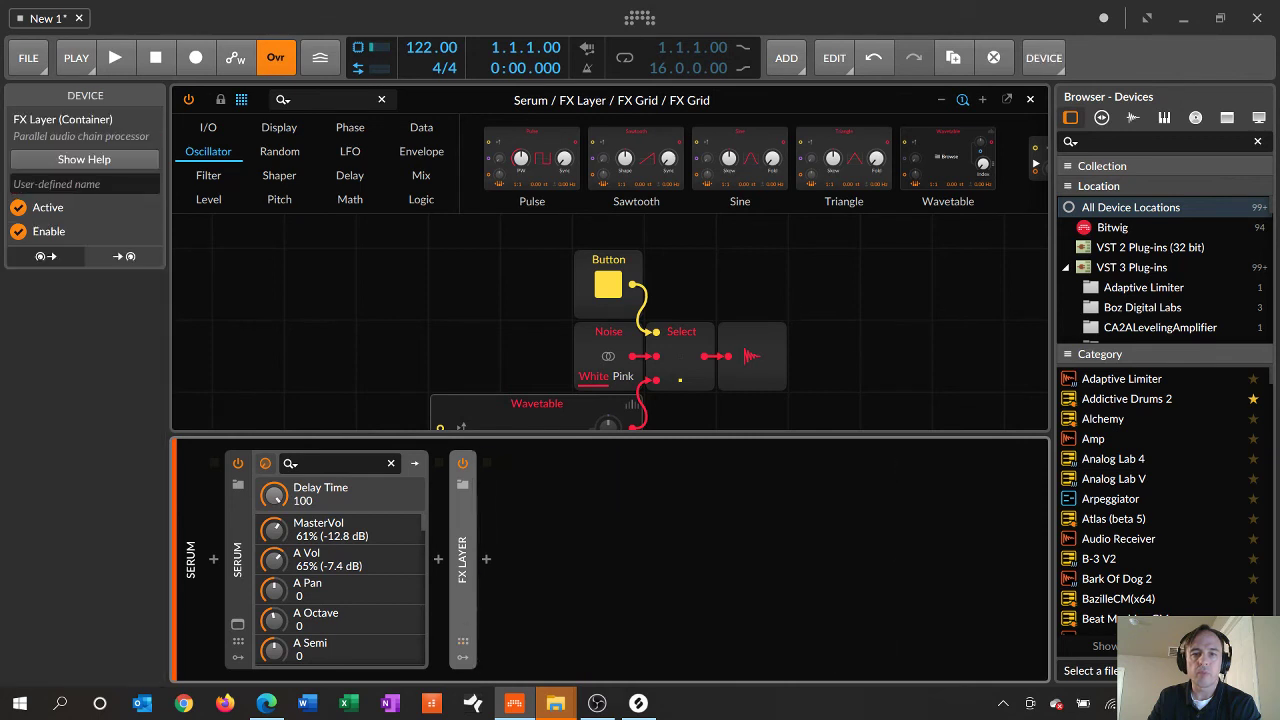
pyautogui.click(463, 642)
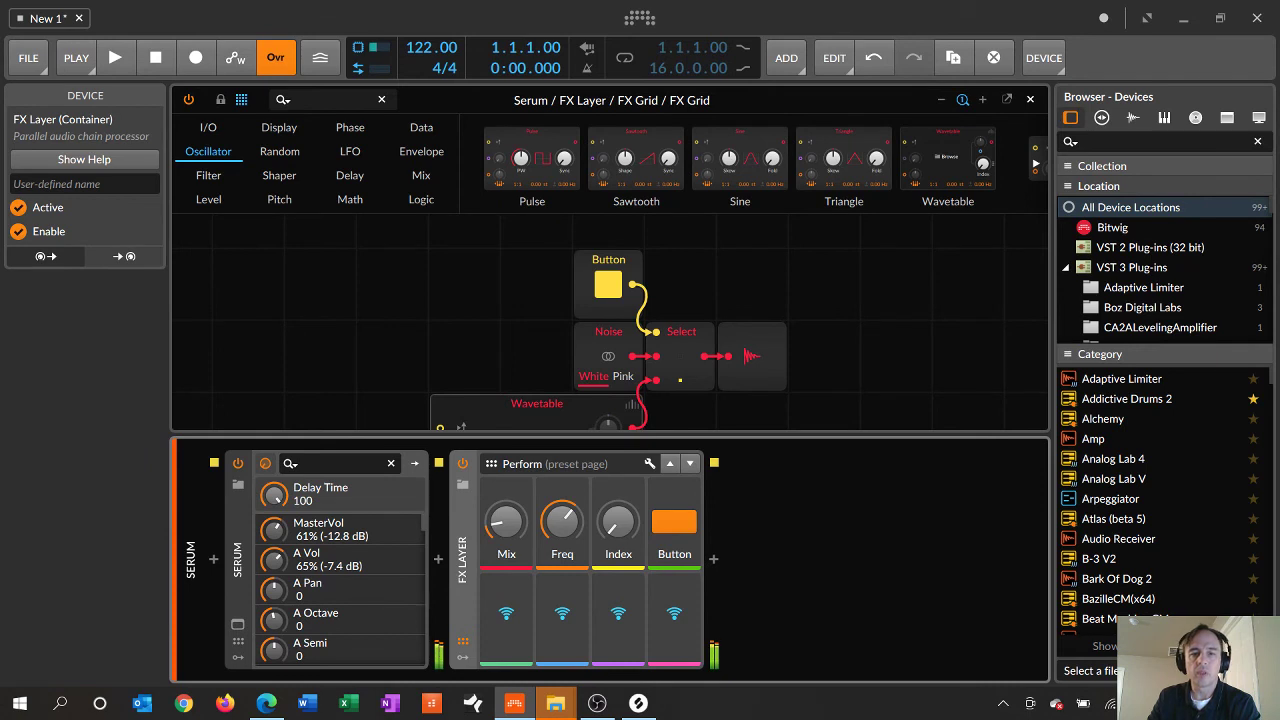
# - Audition the effect by varying the Mix remote control and toggling the Button, ending with a low Mix and the Button off
pyautogui.moveTo(506, 522); pyautogui.dragTo(506, 498)
pyautogui.click(674, 522)
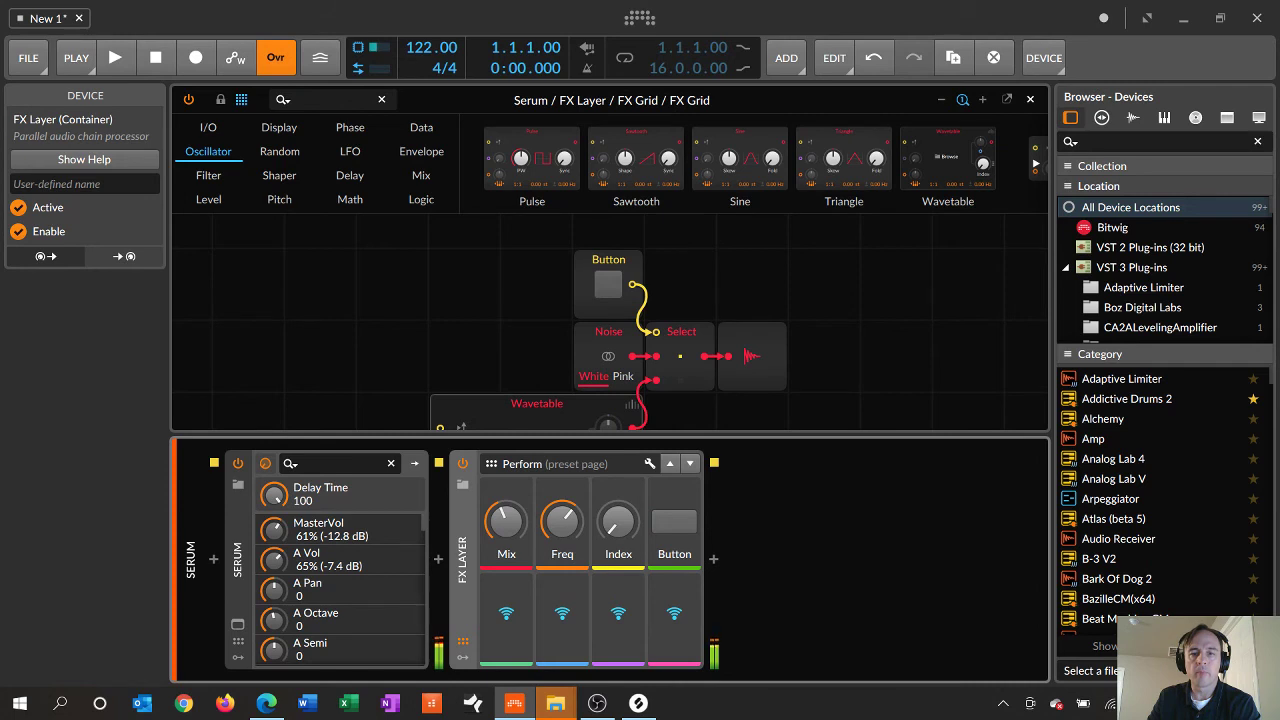
pyautogui.moveTo(618, 522); pyautogui.dragTo(506, 541)
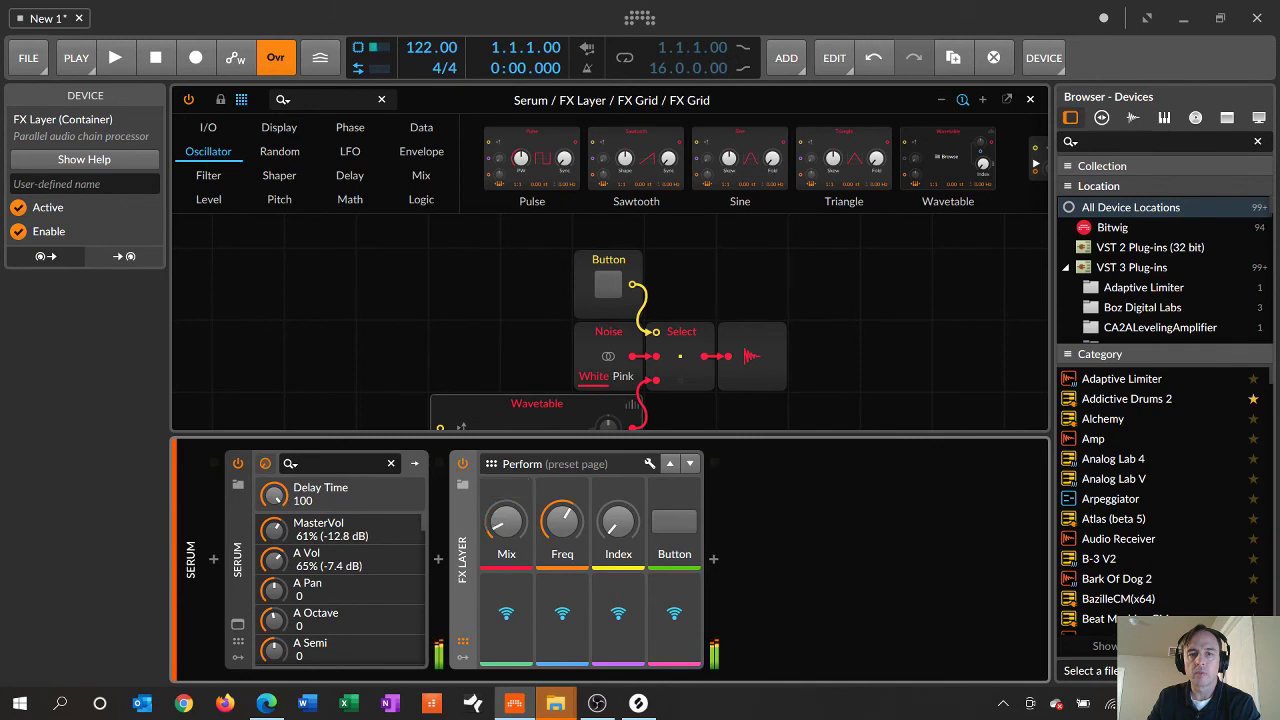
pyautogui.click(674, 521)
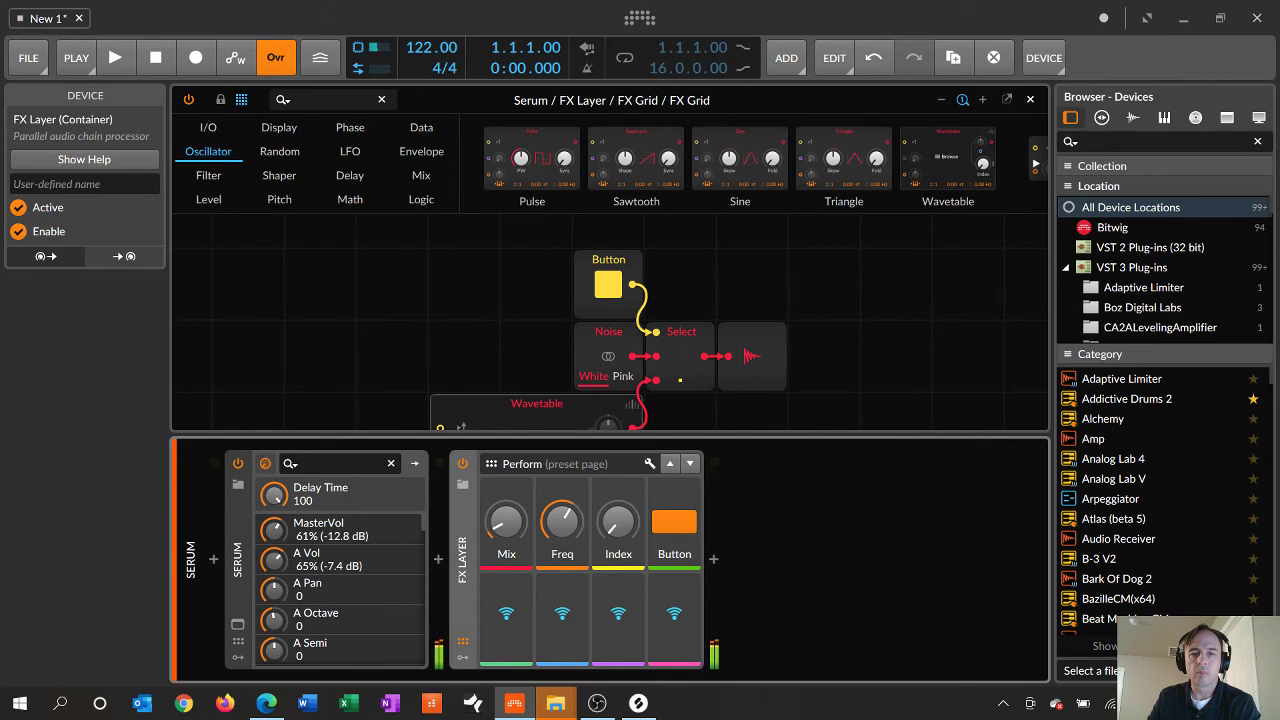
pyautogui.click(674, 521)
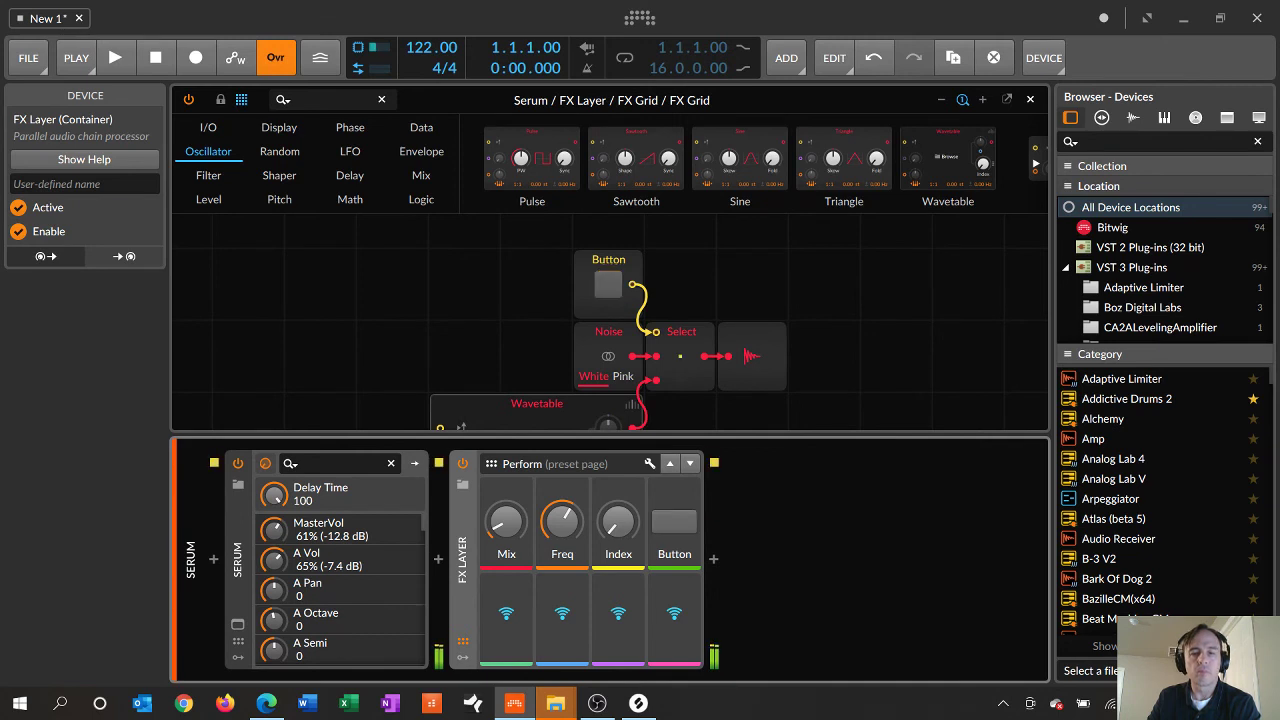
pyautogui.hotkey('ctrl', 'z')
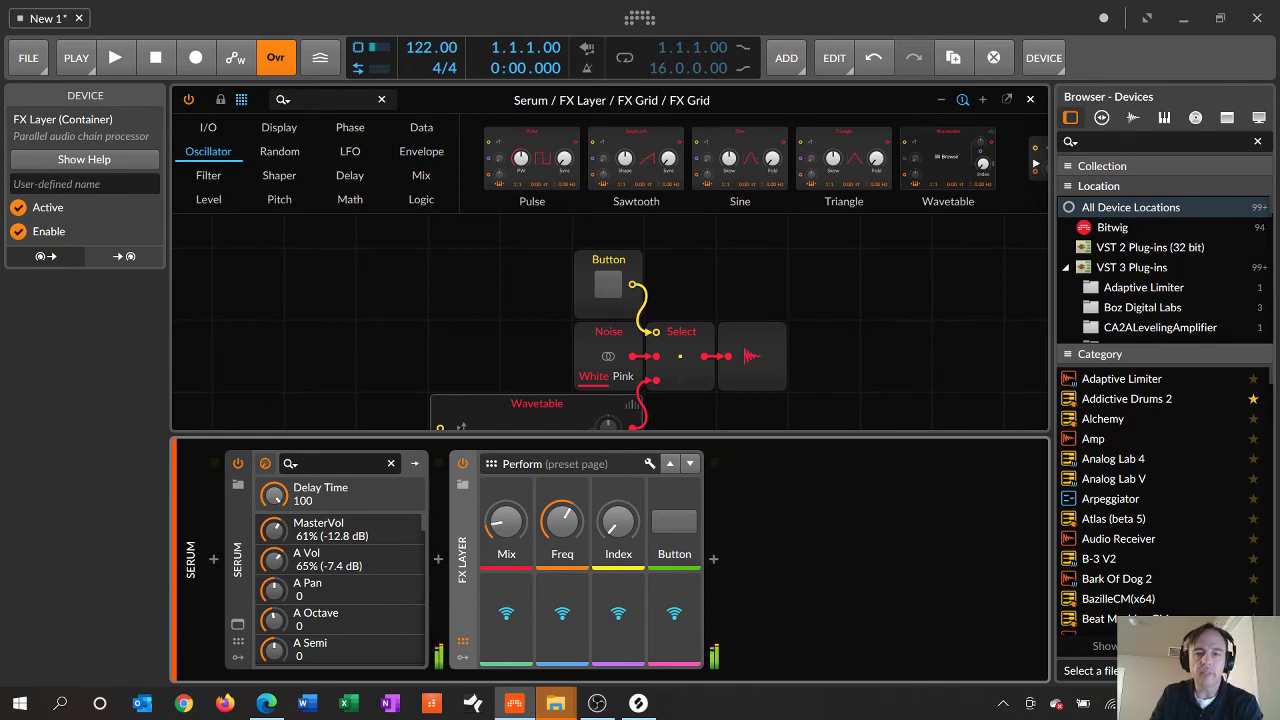
pyautogui.moveTo(506, 521); pyautogui.dragTo(506, 527)
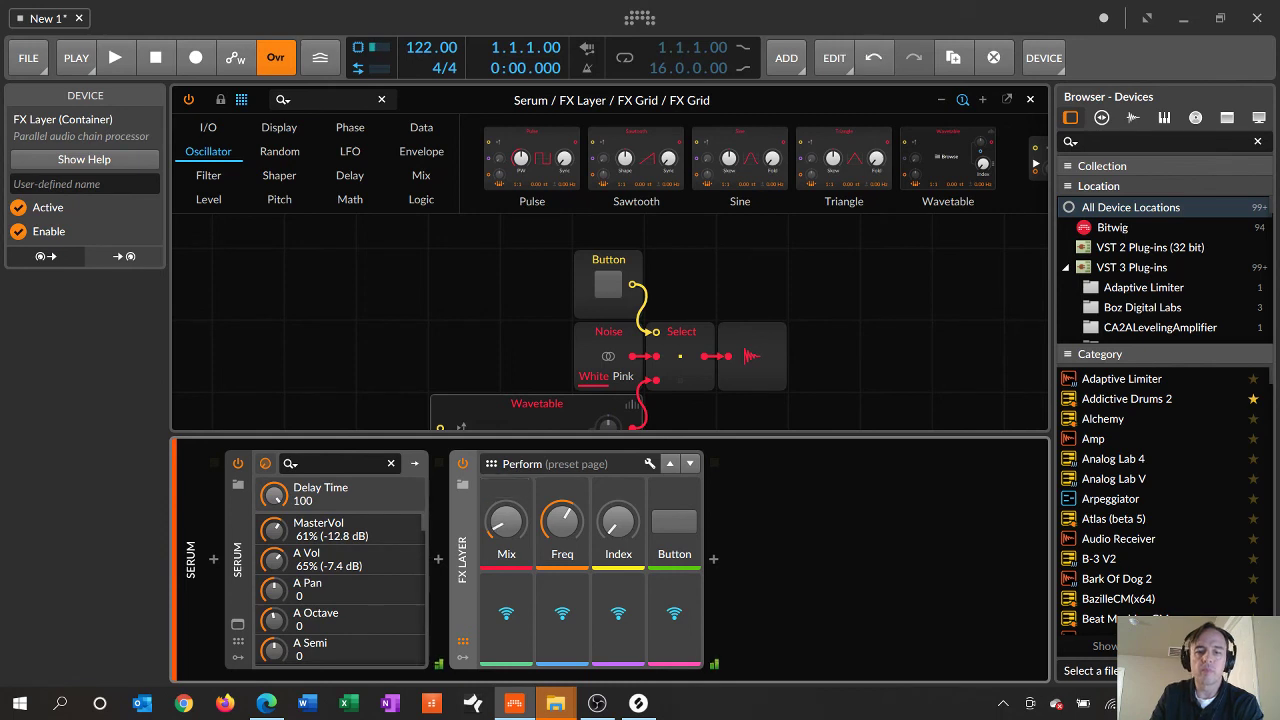